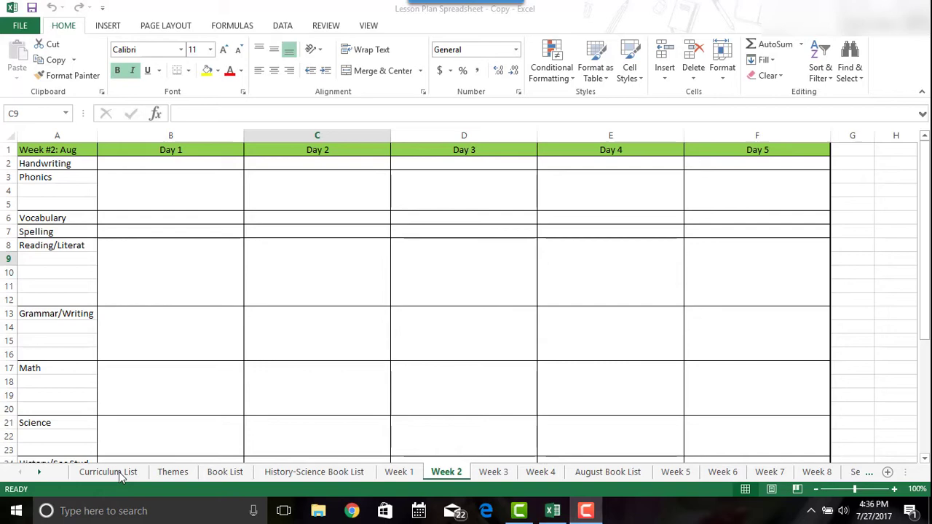
# Look through the Curriculum List, Themes, Book List, History-Science Book List, Week 1 and Week 2 sheets.
pyautogui.click(121, 474)
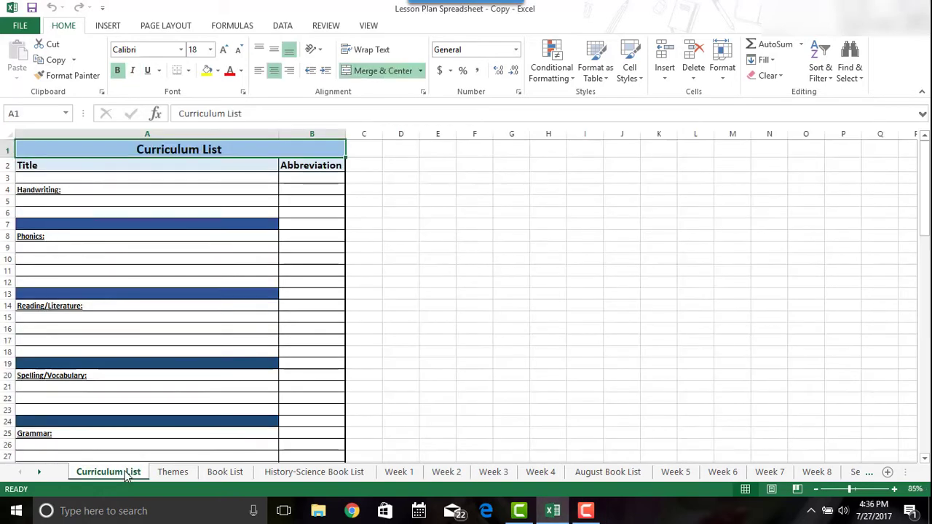
pyautogui.click(178, 474)
pyautogui.click(228, 475)
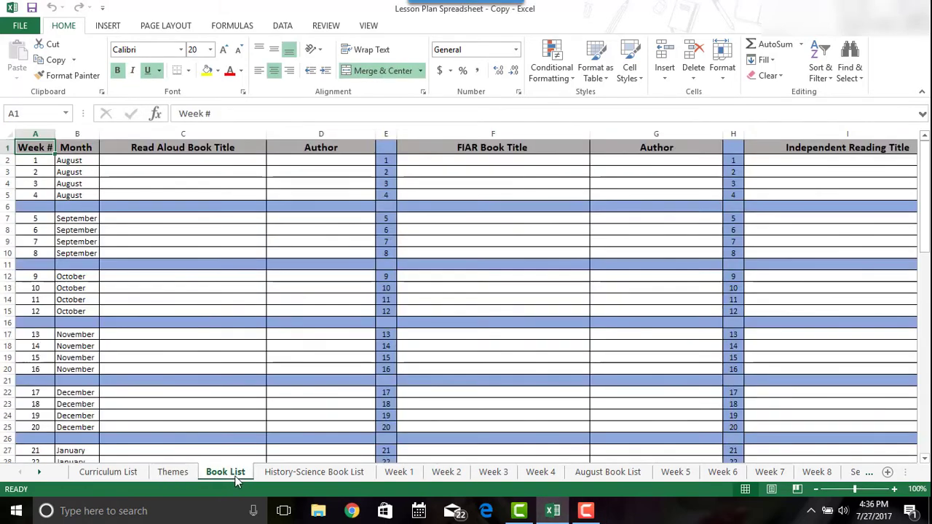
pyautogui.click(303, 475)
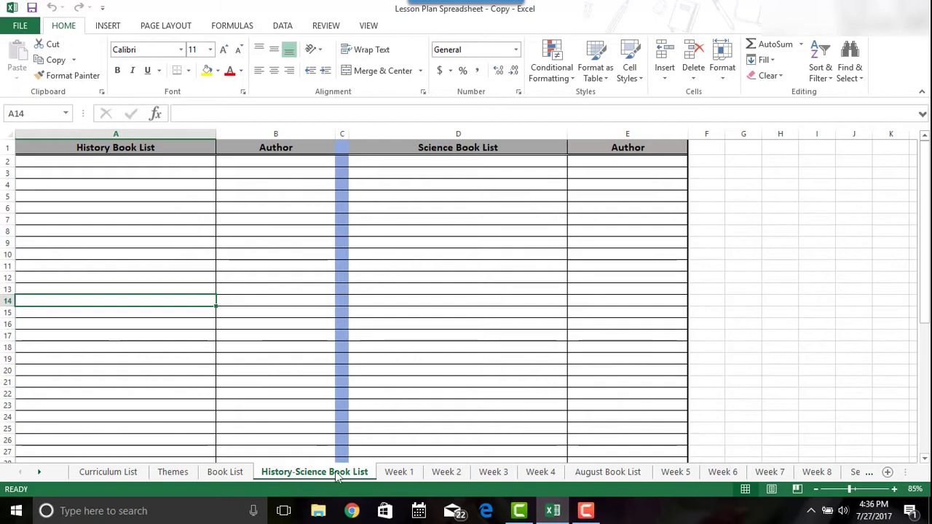
pyautogui.click(411, 475)
pyautogui.click(446, 473)
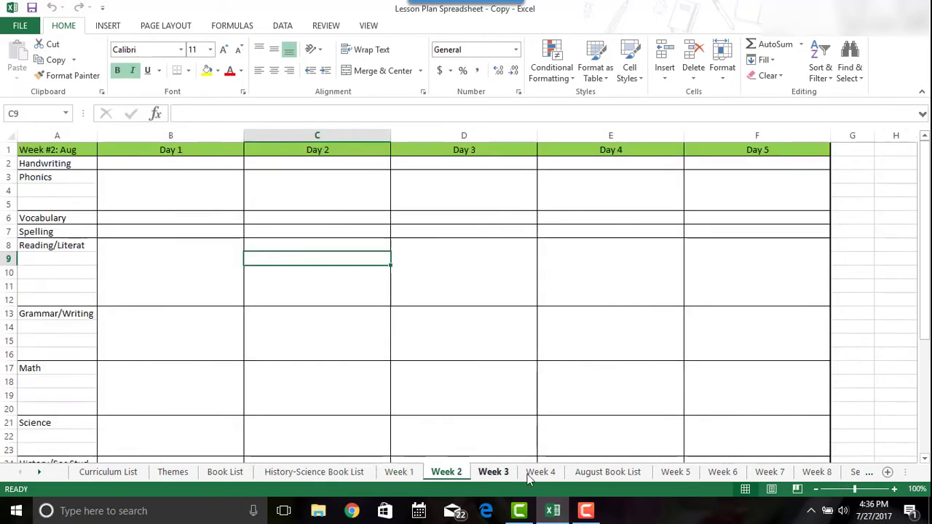
# Browse the remaining sheets up to October Book List, including the Week 11, Week 12 and September Book List layouts.
pyautogui.click(854, 473)
pyautogui.click(854, 473)
pyautogui.click(856, 472)
pyautogui.click(856, 472)
pyautogui.click(856, 472)
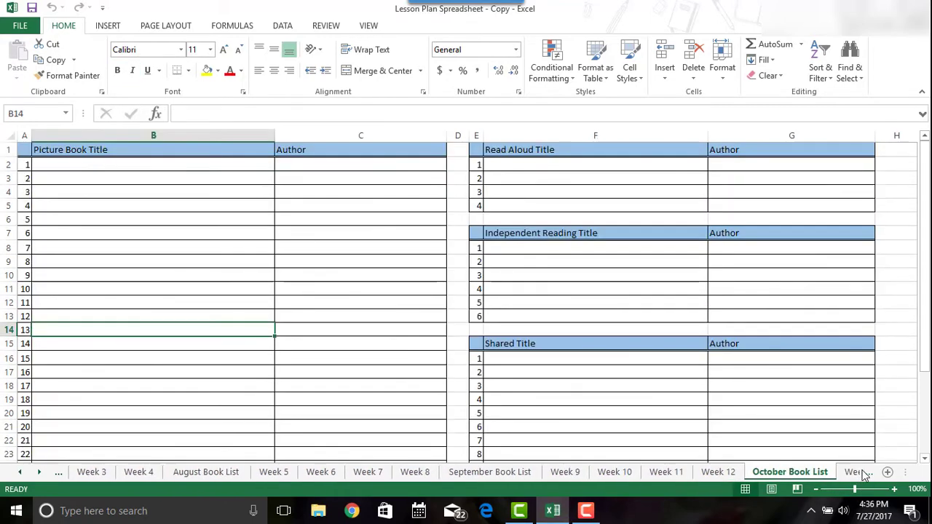
pyautogui.click(713, 475)
pyautogui.click(670, 476)
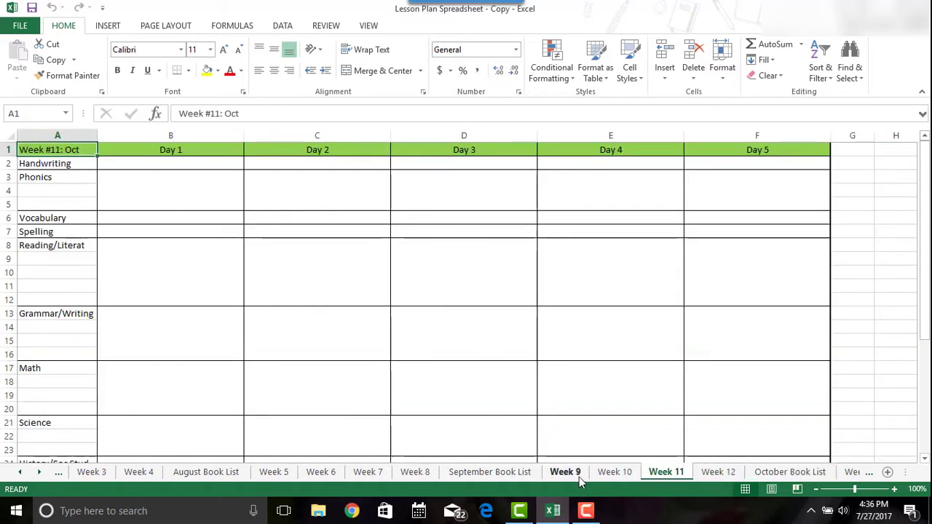
pyautogui.click(490, 473)
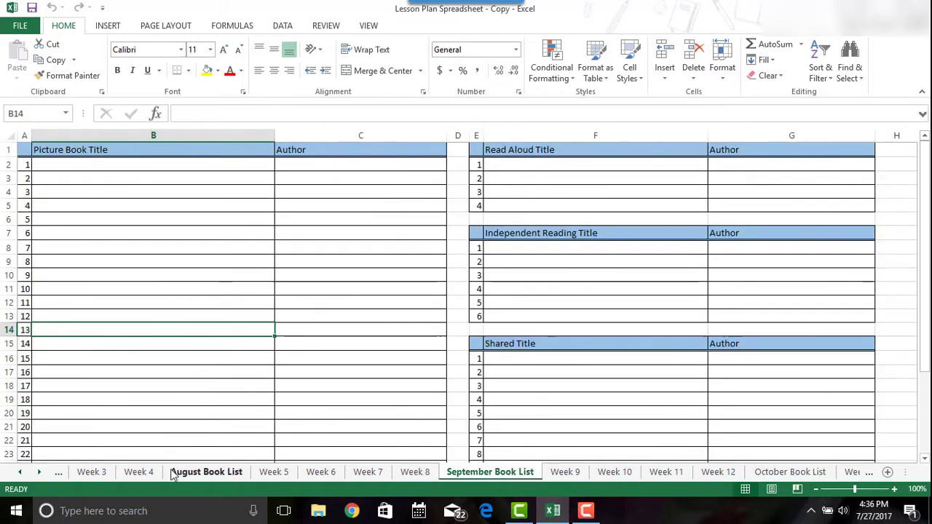
# Return to the Curriculum List sheet at the start of the workbook.
pyautogui.click(21, 473)
pyautogui.click(22, 473)
pyautogui.click(21, 473)
pyautogui.click(21, 472)
pyautogui.click(22, 473)
pyautogui.click(21, 473)
pyautogui.click(99, 477)
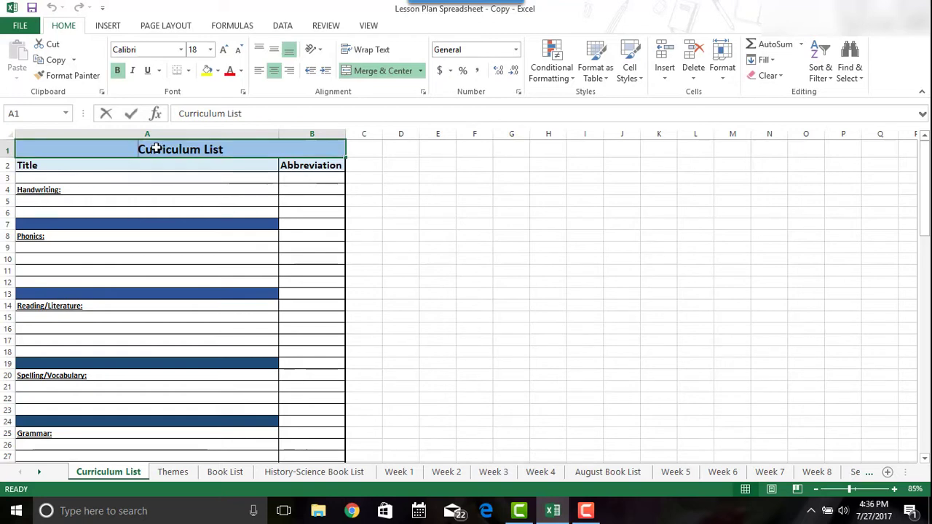
# Shorten the sheet title in cell A1 to "Curriculum".
pyautogui.doubleClick(157, 148)
pyautogui.click(232, 149)
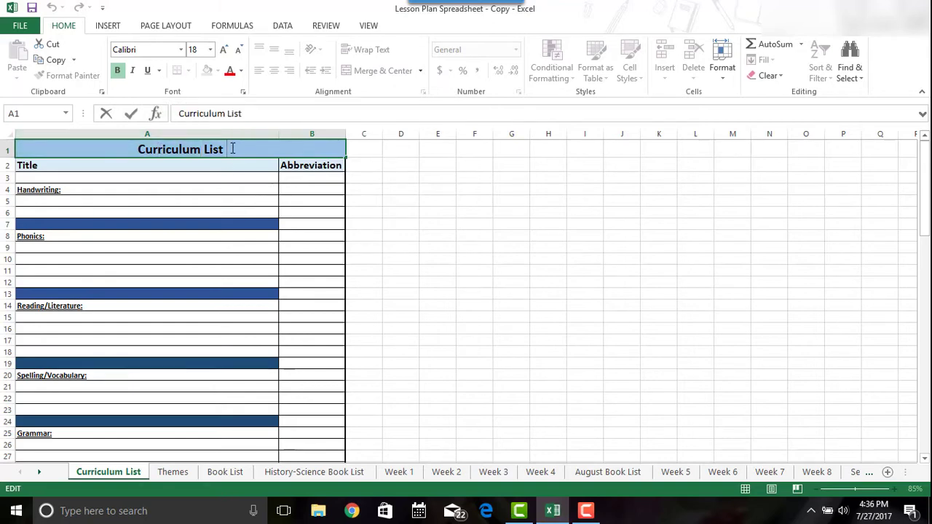
pyautogui.press('BackSpace')
pyautogui.press('BackSpace')
pyautogui.press('BackSpace')
pyautogui.press('BackSpace')
pyautogui.press('Return')
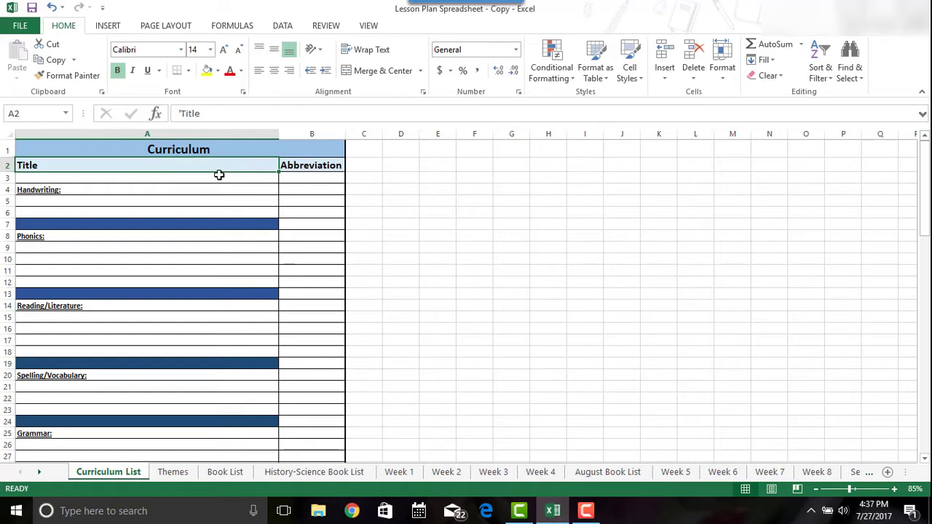
# Fill the Curriculum title cell with a light green theme color.
pyautogui.click(124, 149)
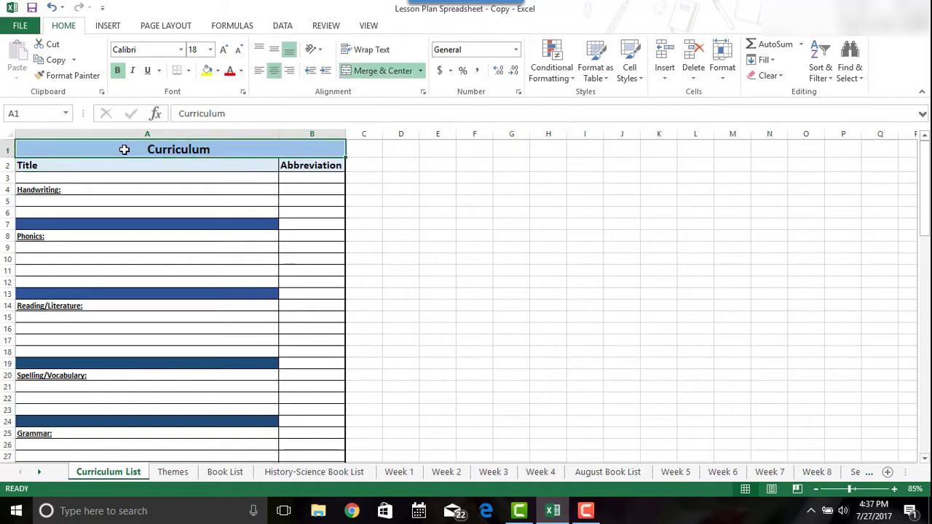
pyautogui.click(217, 73)
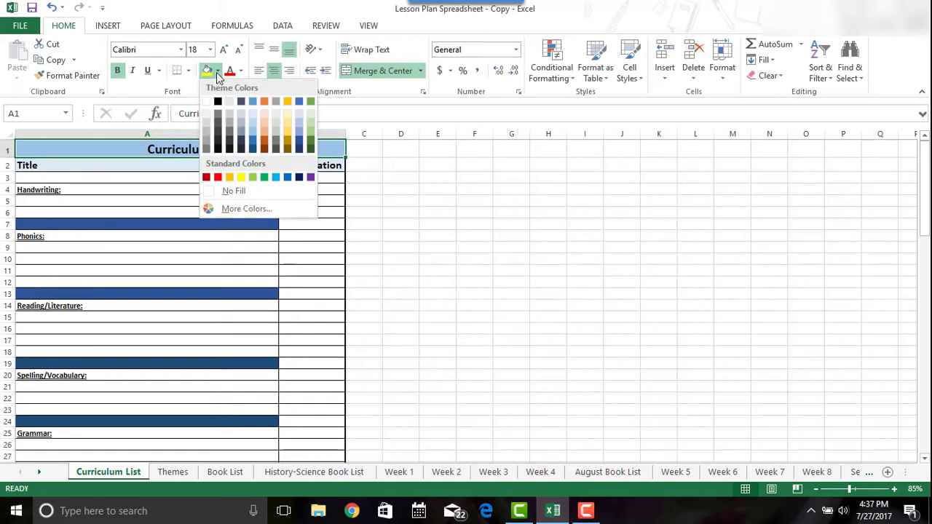
pyautogui.click(311, 129)
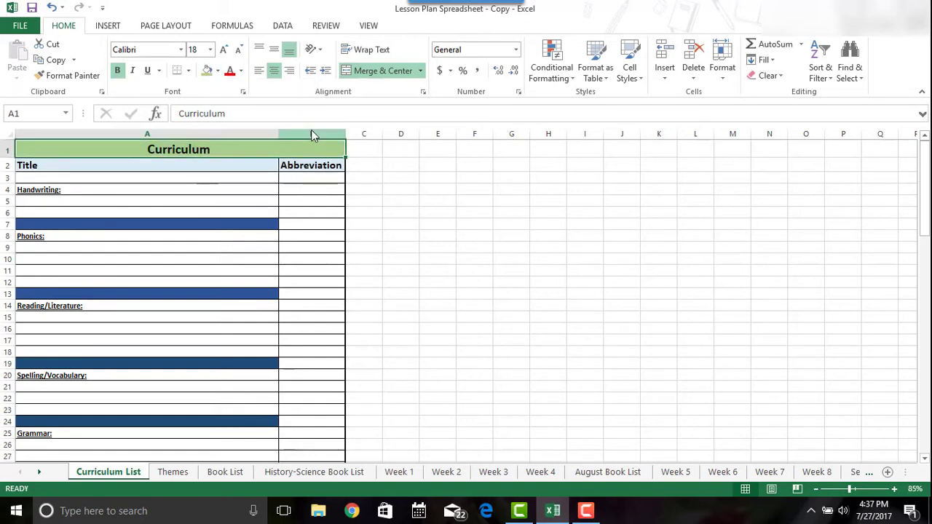
# Show the available fill colors for the blue divider cell A7 above Phonics.
pyautogui.click(290, 209)
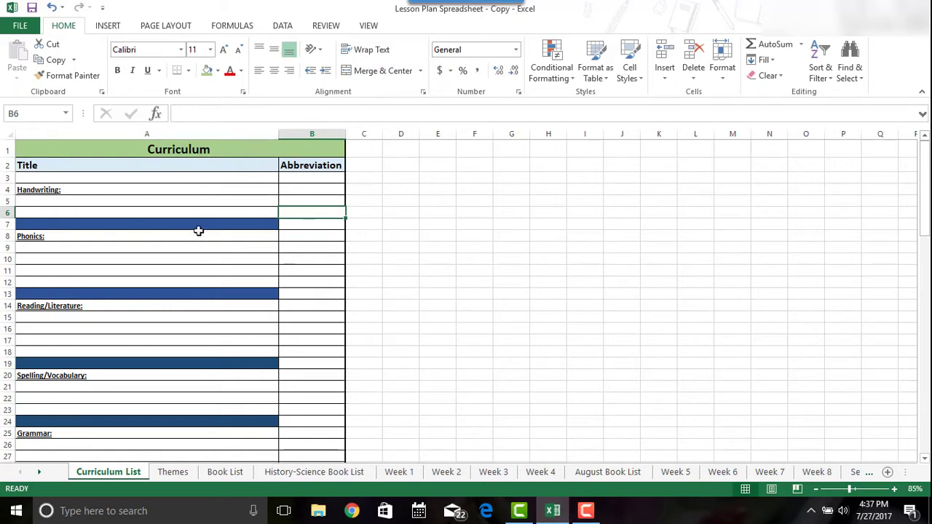
pyautogui.click(101, 225)
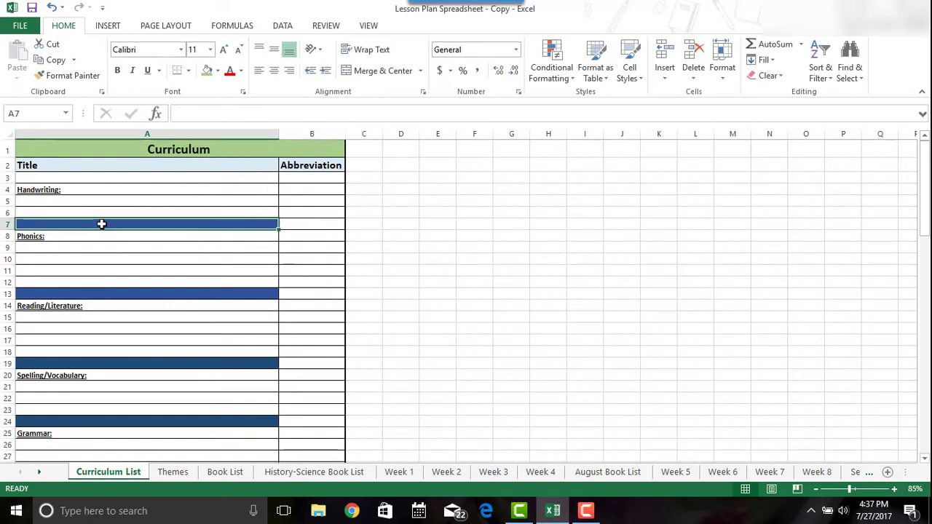
pyautogui.click(217, 70)
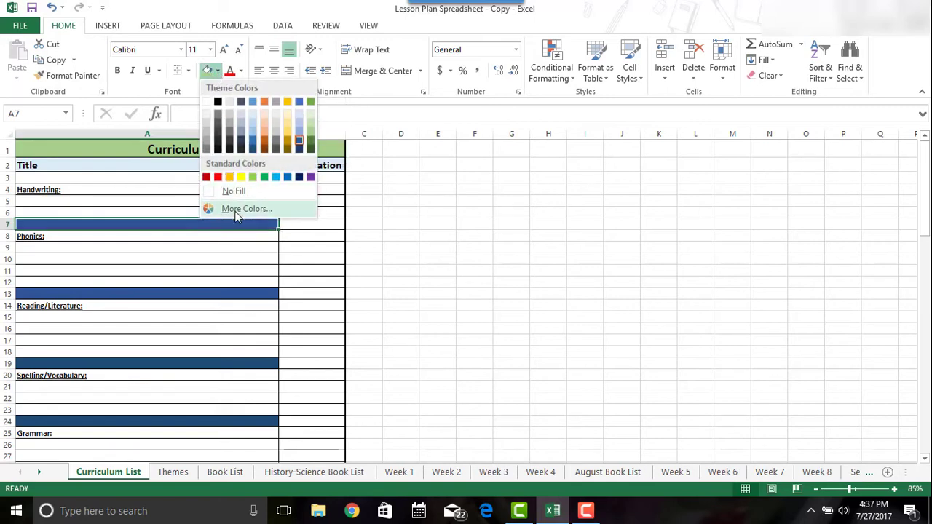
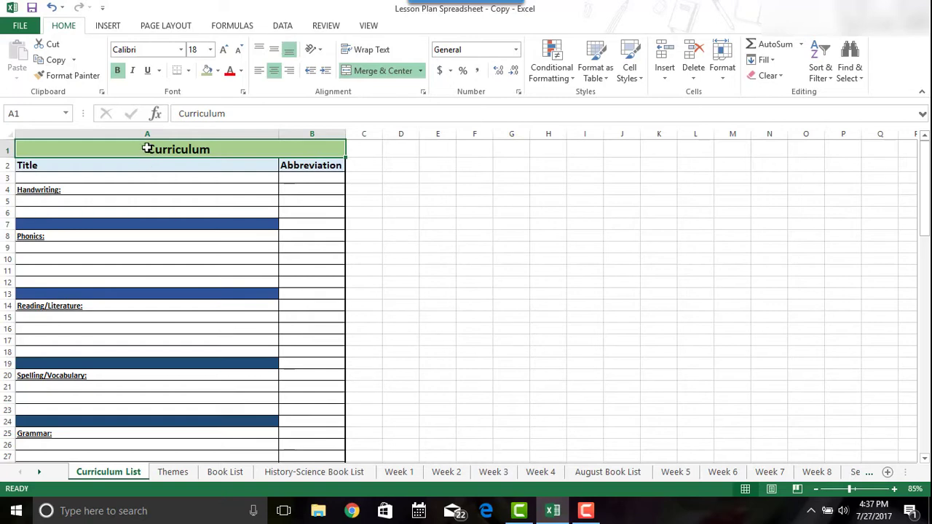
# Try left and right alignment on the Curriculum title and set it back to centered.
pyautogui.click(260, 71)
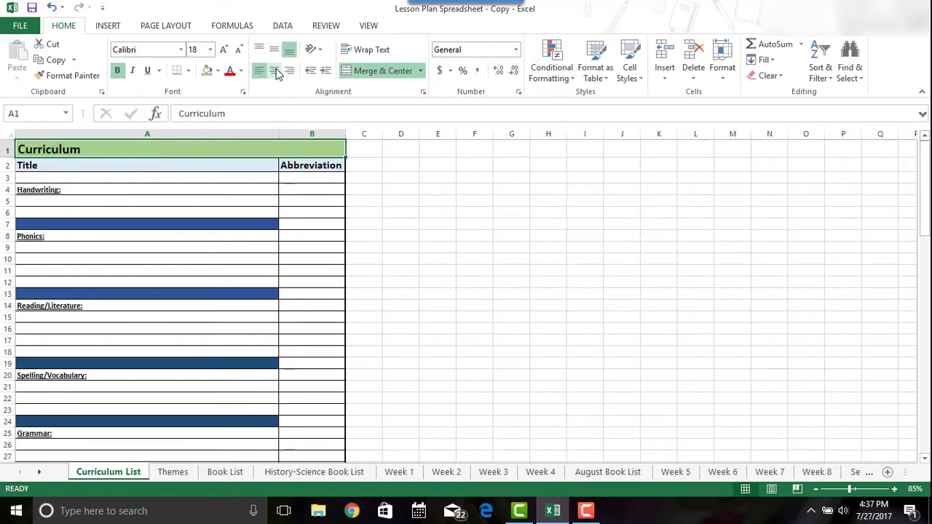
pyautogui.click(277, 73)
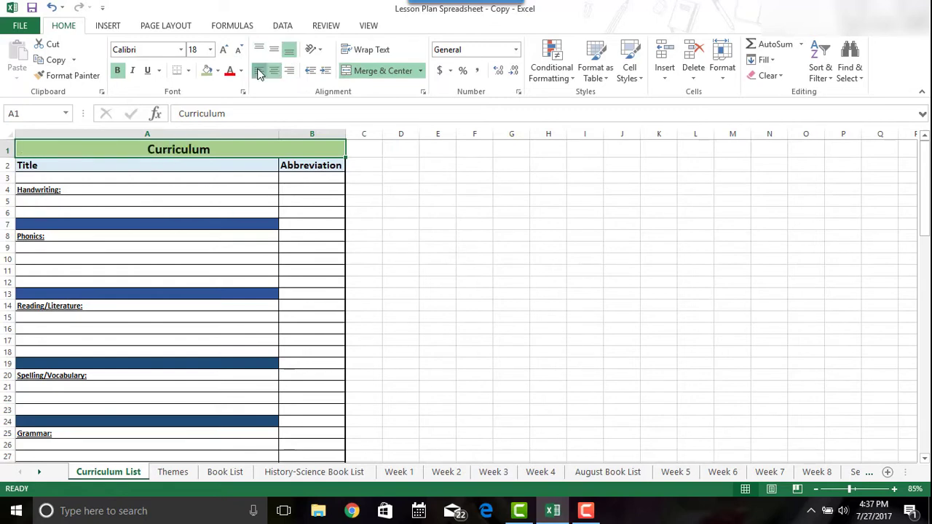
pyautogui.click(278, 74)
pyautogui.click(277, 73)
pyautogui.click(283, 73)
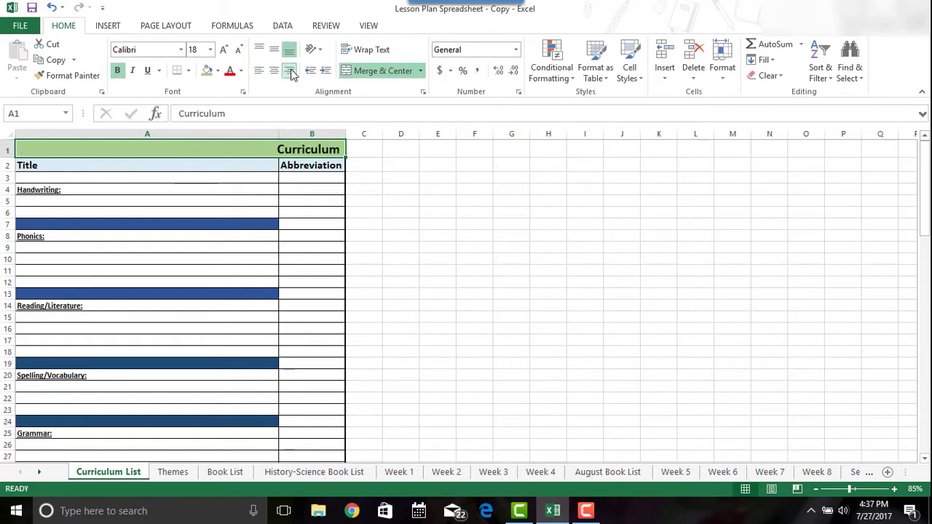
pyautogui.click(277, 70)
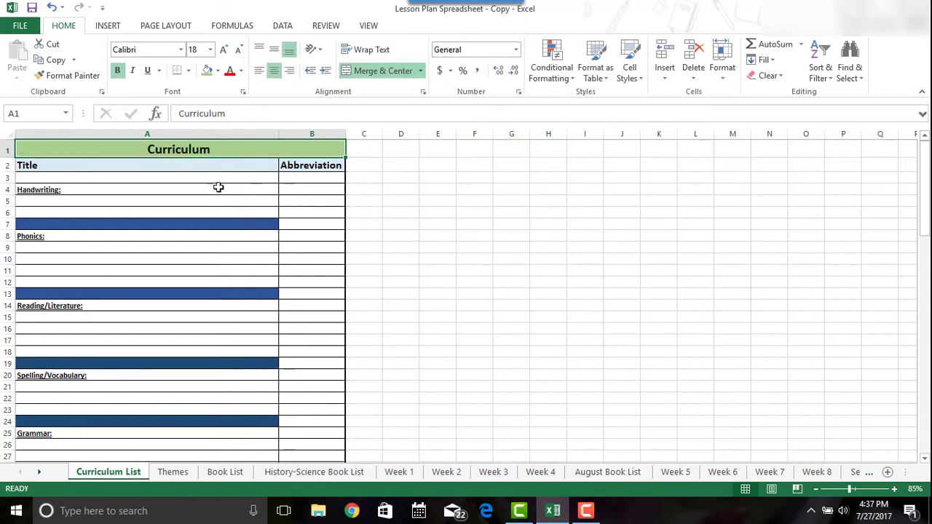
# Apply All Borders to the empty cell E5 beside the curriculum table.
pyautogui.click(208, 225)
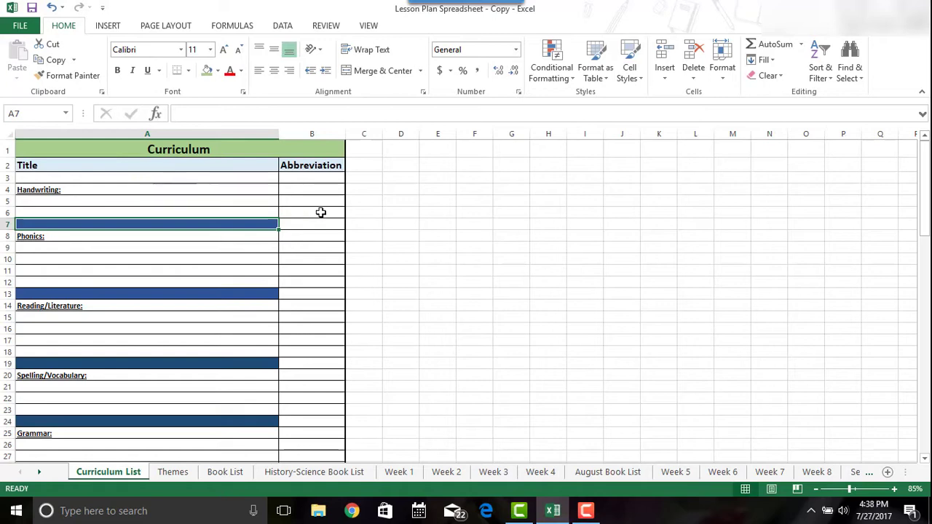
pyautogui.click(445, 202)
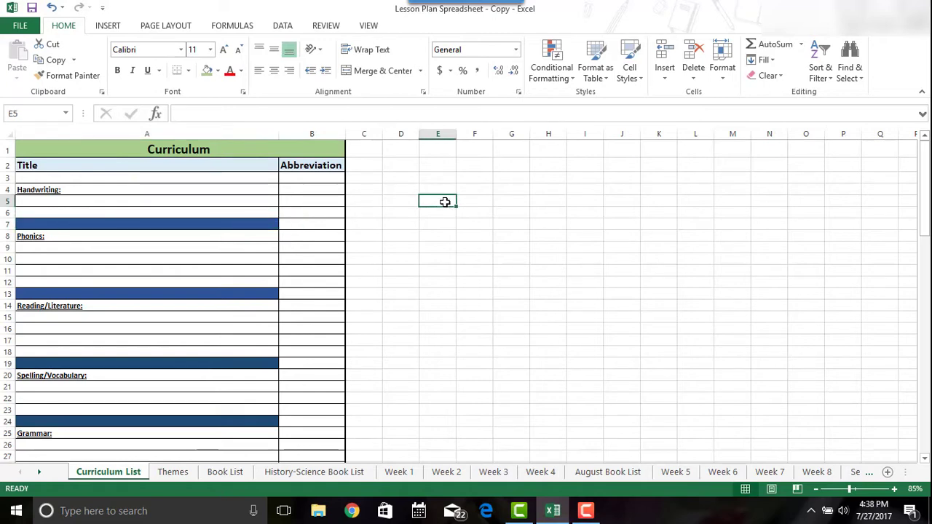
pyautogui.click(188, 72)
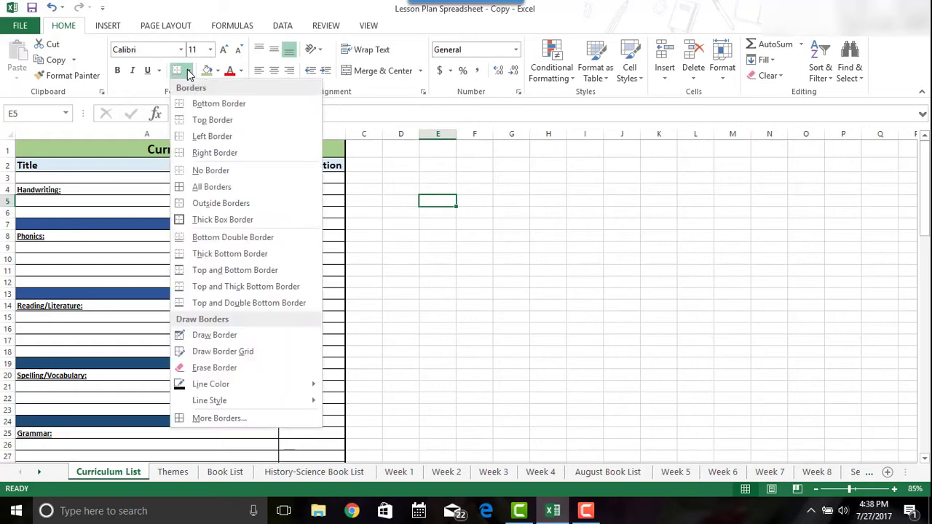
pyautogui.click(205, 188)
pyautogui.click(404, 236)
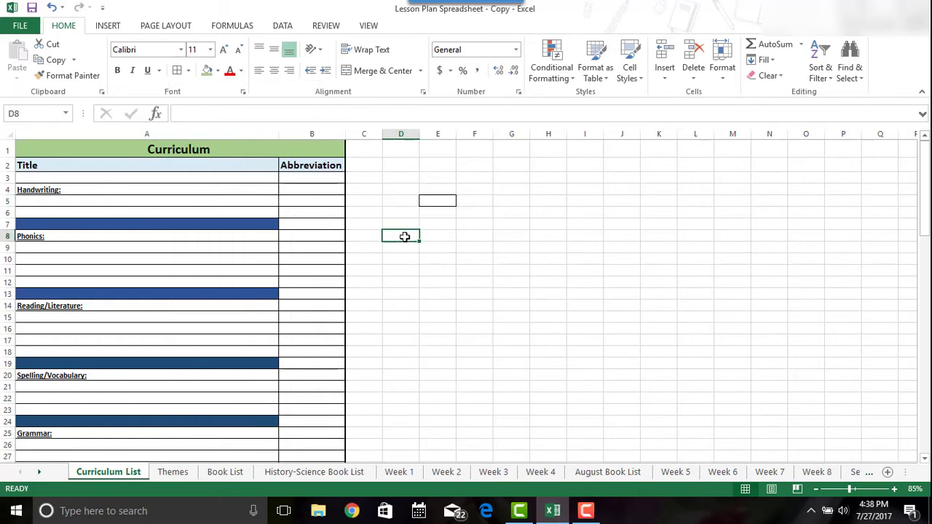
# Apply a Thick Box Border to cell E5.
pyautogui.click(429, 202)
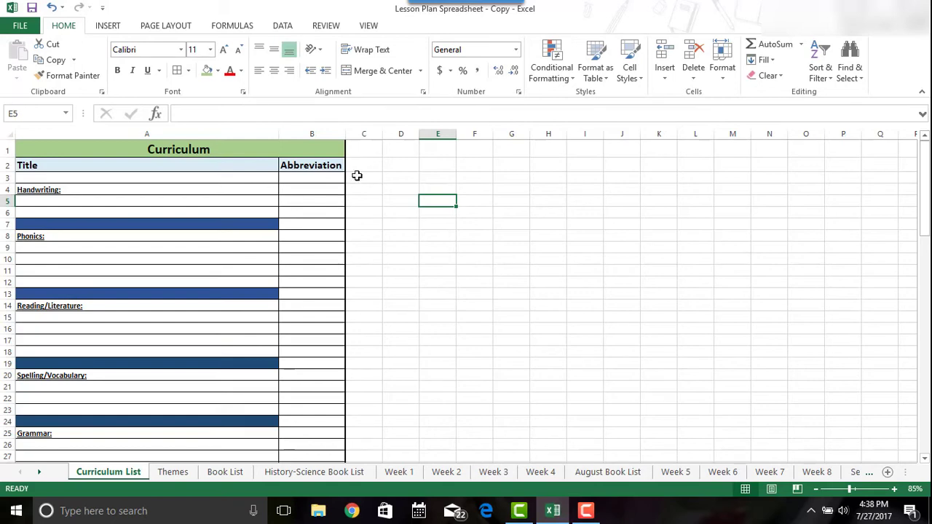
pyautogui.click(187, 71)
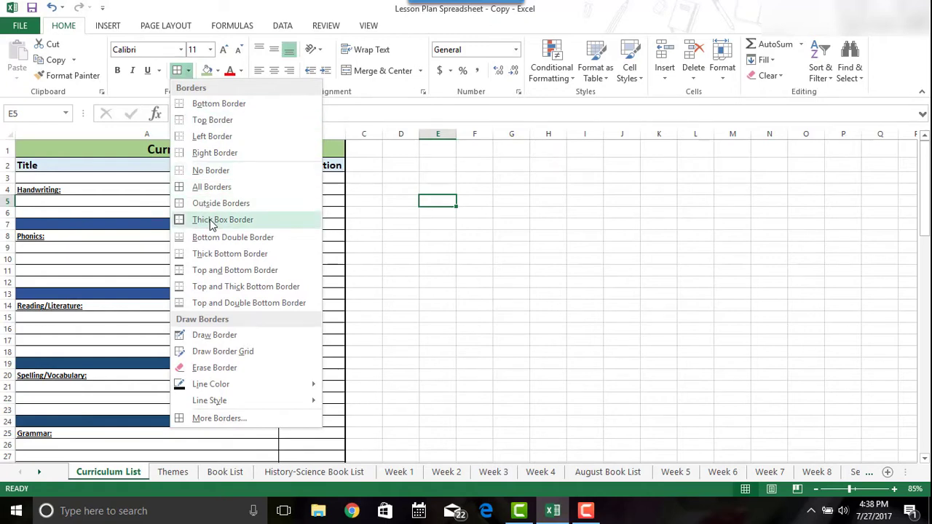
pyautogui.click(213, 220)
pyautogui.click(390, 249)
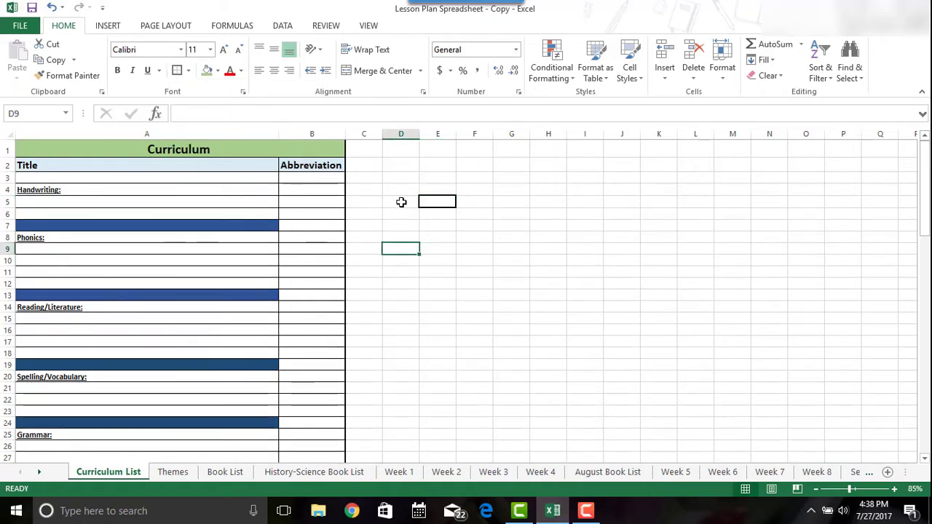
# Apply the Thick Box Border around the range E5:G5.
pyautogui.click(440, 202)
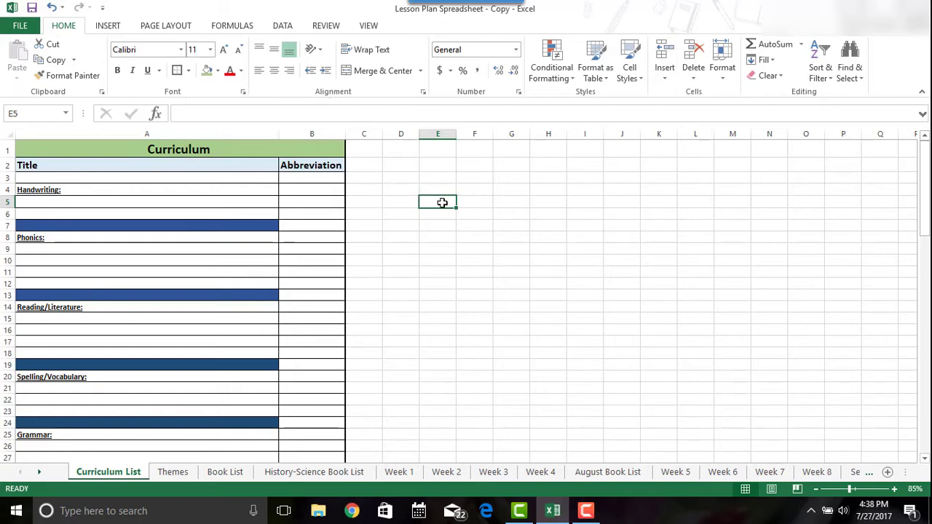
pyautogui.moveTo(442, 203); pyautogui.dragTo(518, 211)
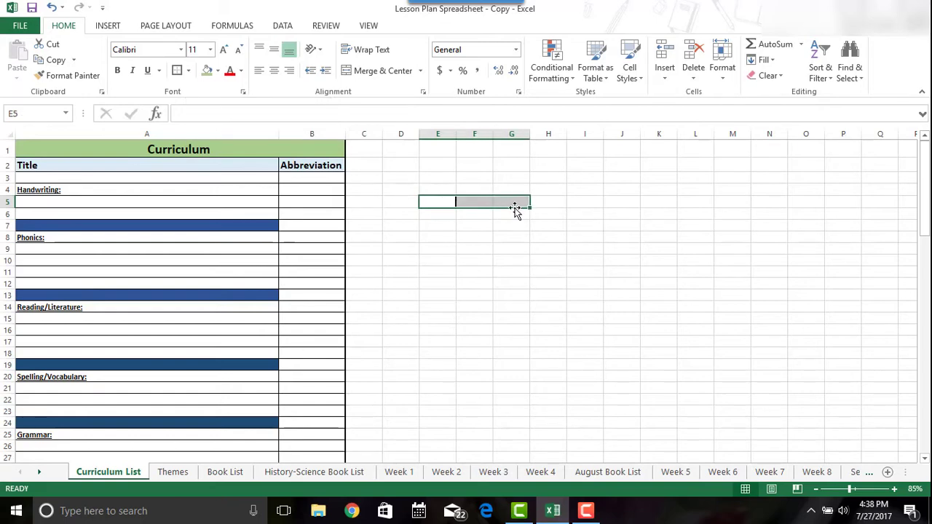
pyautogui.click(178, 71)
pyautogui.click(445, 268)
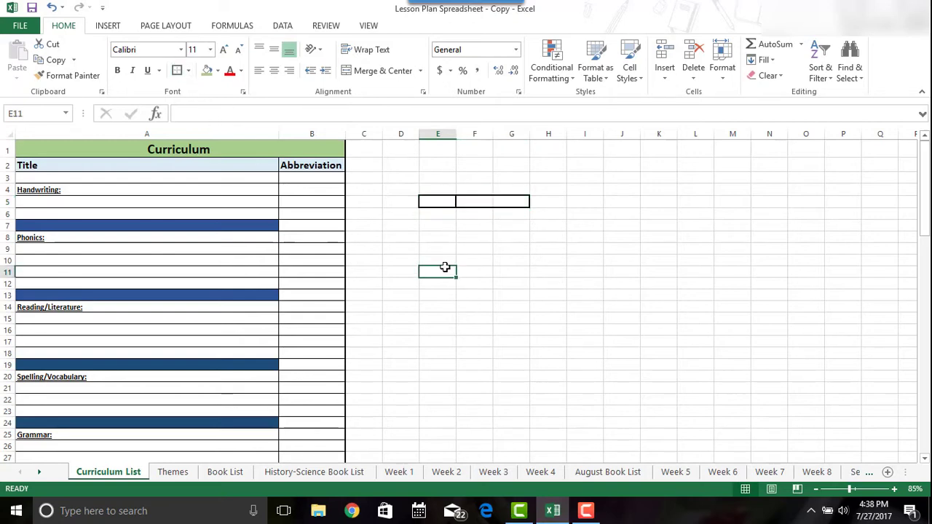
# Remove all borders from the range E5:G5 with No Border.
pyautogui.click(425, 204)
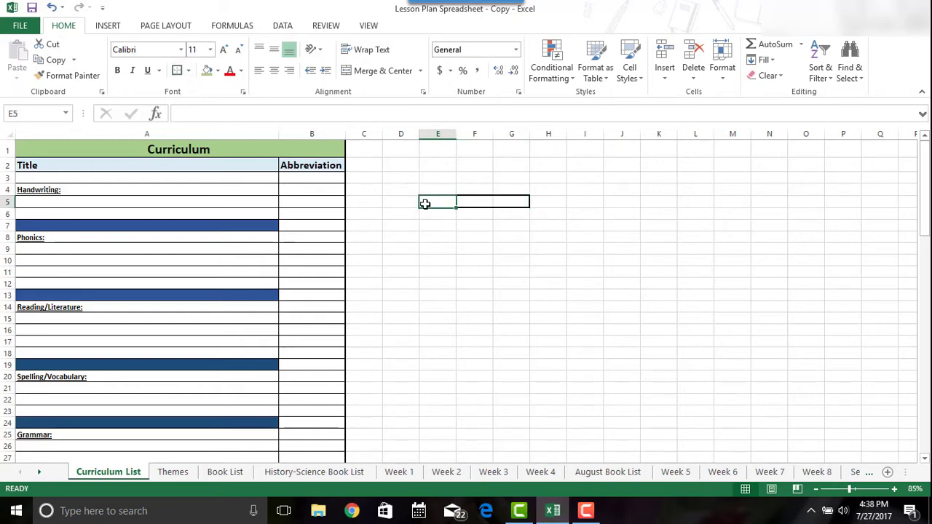
pyautogui.hotkey('shift', 'Right')
pyautogui.hotkey('shift', 'Right')
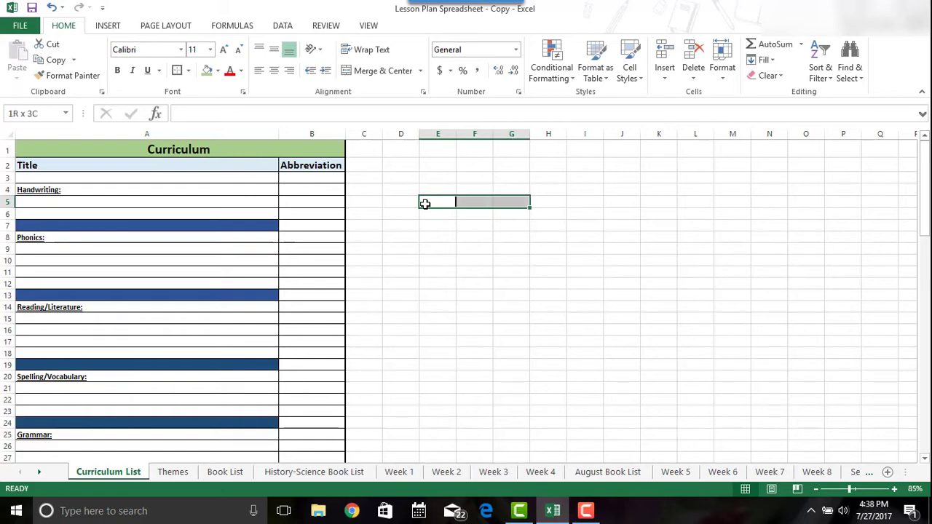
pyautogui.click(188, 74)
pyautogui.click(201, 169)
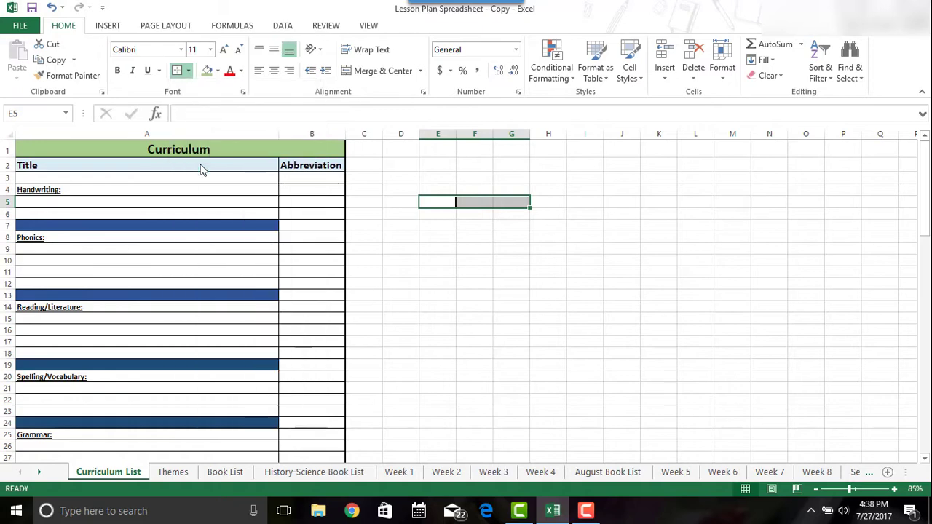
pyautogui.click(432, 275)
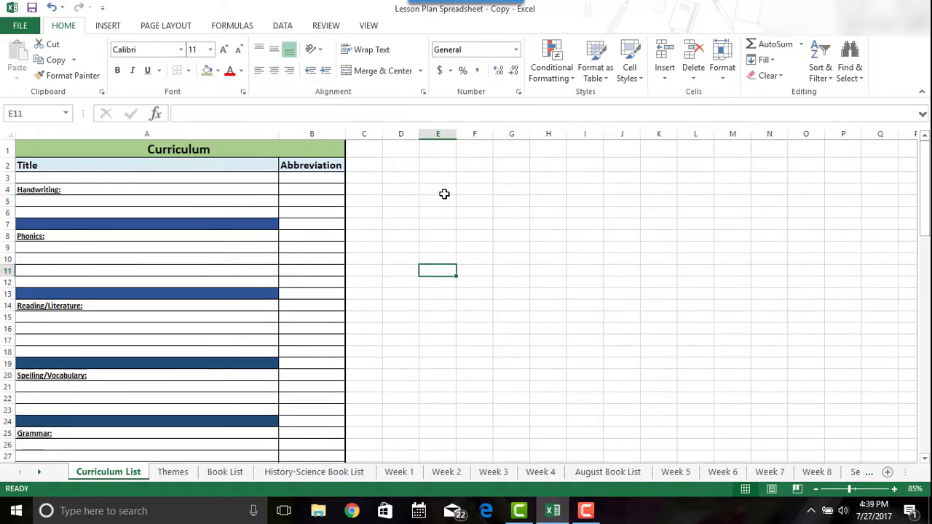
# Apply a Thick Box Border around the empty range E5:G10 beside the curriculum table.
pyautogui.moveTo(445, 201)
pyautogui.mouseDown()
pyautogui.moveTo(511, 201)
pyautogui.moveTo(511, 258)
pyautogui.mouseUp()
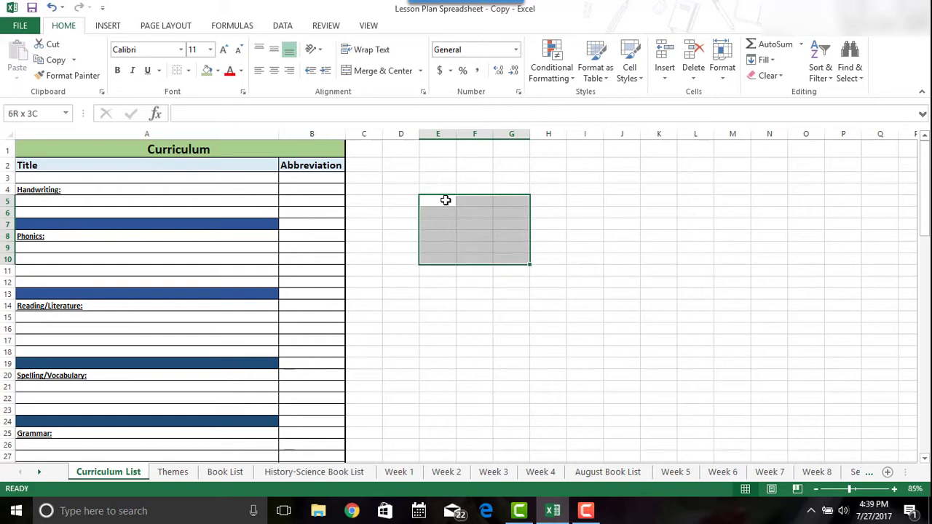
pyautogui.click(189, 71)
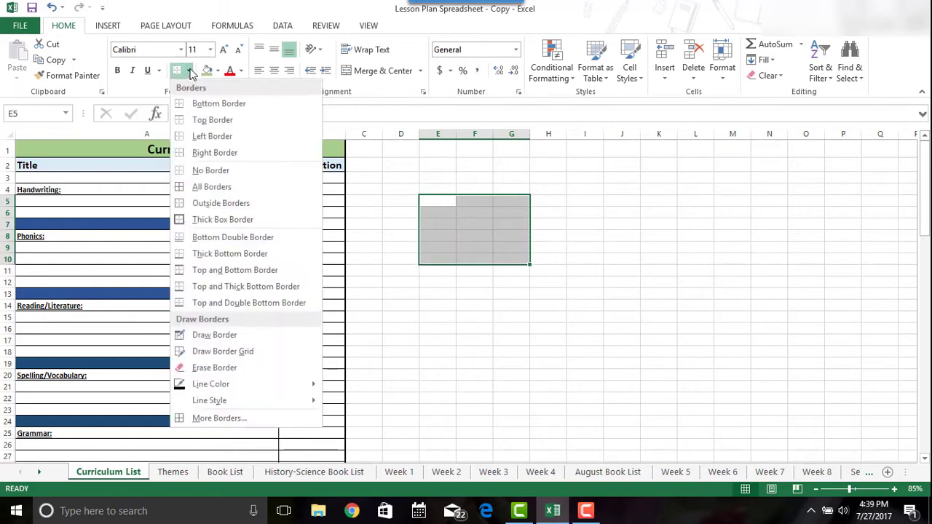
pyautogui.click(218, 220)
pyautogui.click(484, 304)
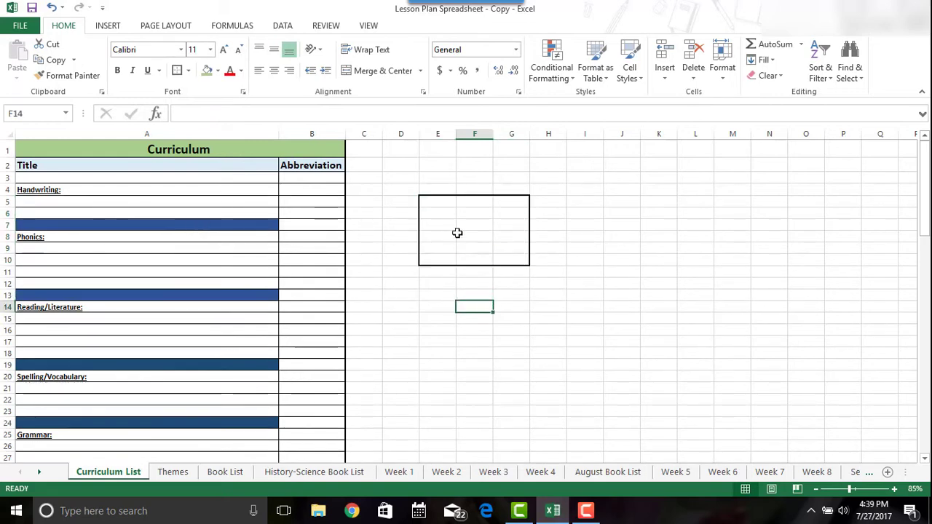
# Remove all borders from the range E5:G10 with No Border.
pyautogui.moveTo(429, 197); pyautogui.dragTo(511, 260)
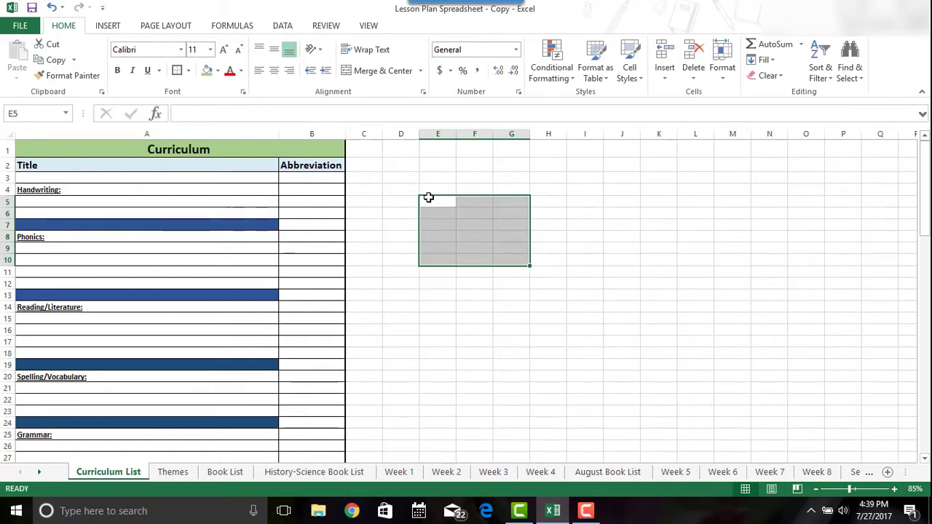
pyautogui.click(188, 71)
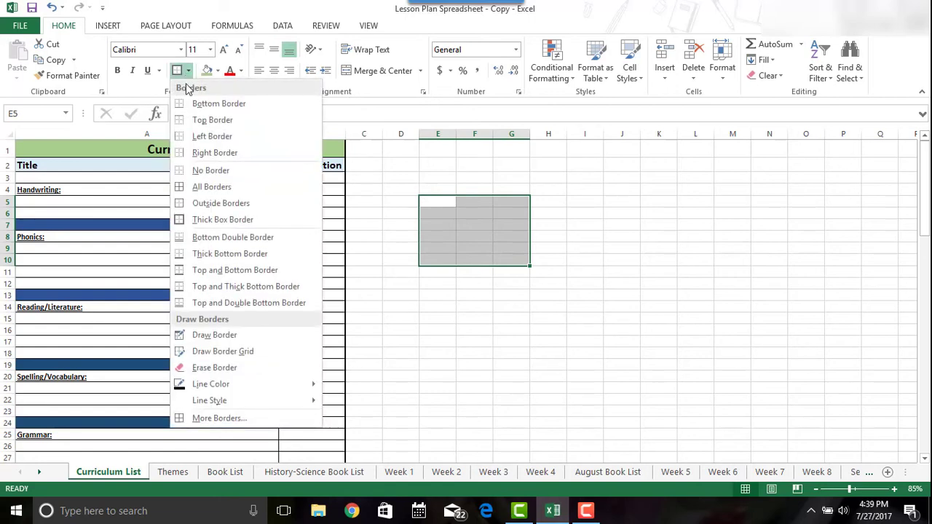
pyautogui.click(195, 170)
pyautogui.click(433, 290)
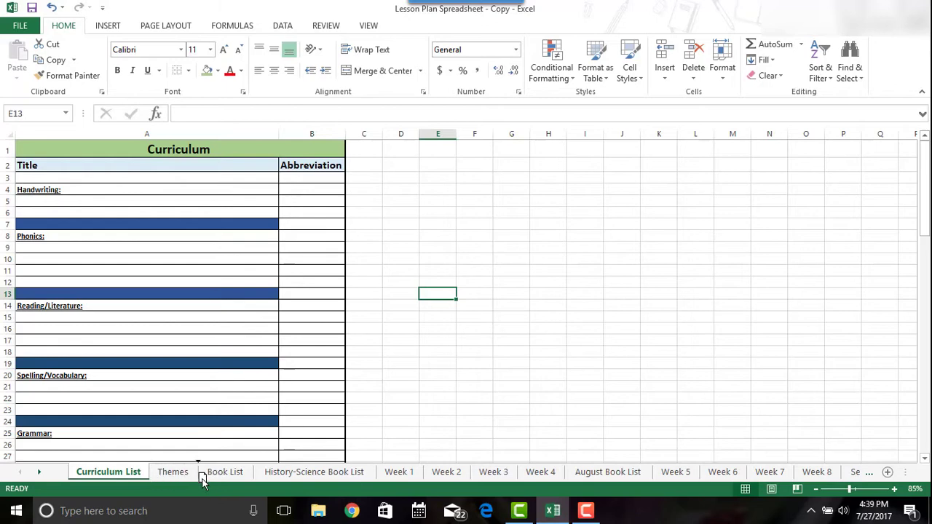
# Try deleting the Themes sheet and editing its sheet name, cancelling both.
pyautogui.moveTo(202, 481); pyautogui.dragTo(88, 462)
pyautogui.click(175, 472)
pyautogui.rightClick(182, 474)
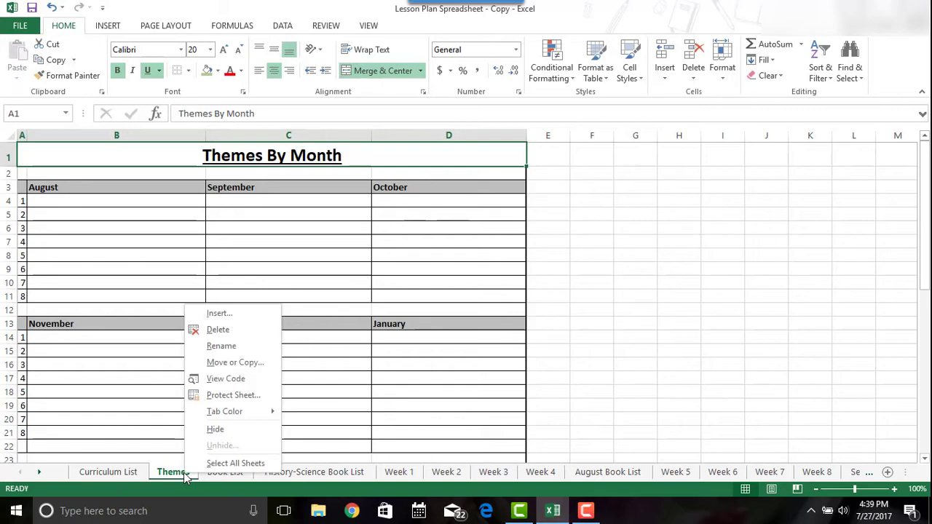
pyautogui.click(219, 332)
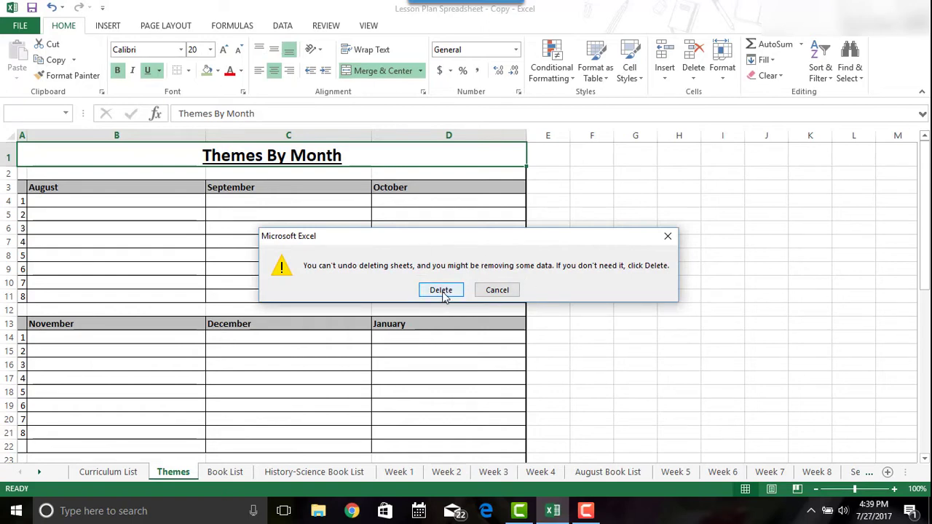
pyautogui.click(494, 291)
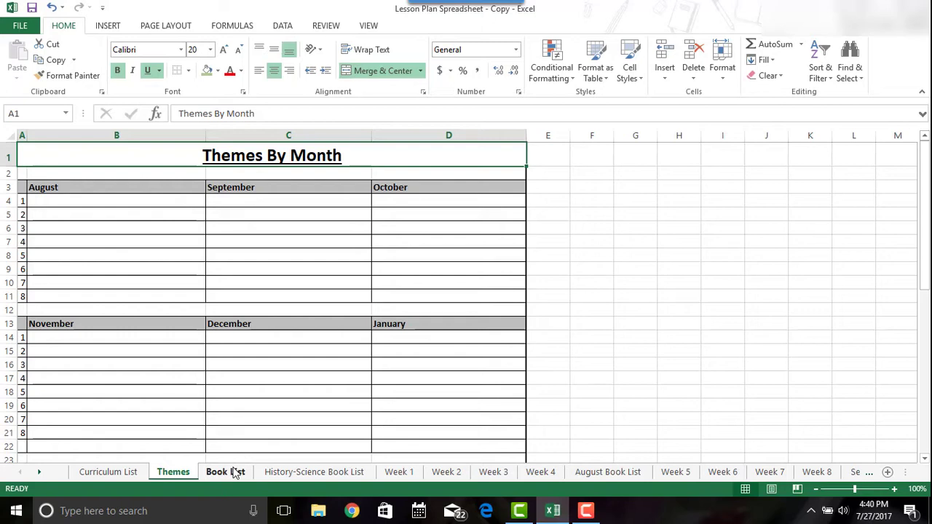
pyautogui.click(175, 472)
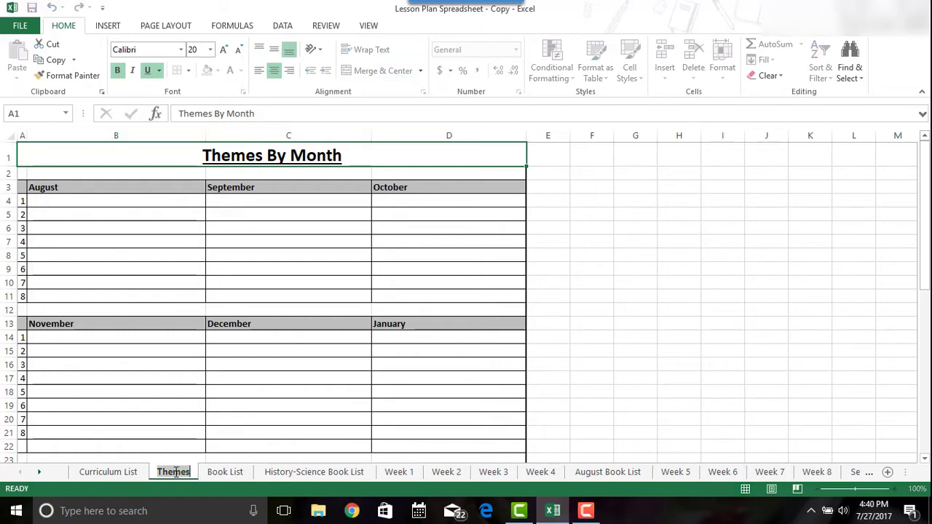
pyautogui.click(214, 459)
# Insert a blank worksheet before the Themes sheet and delete that new worksheet.
pyautogui.rightClick(171, 474)
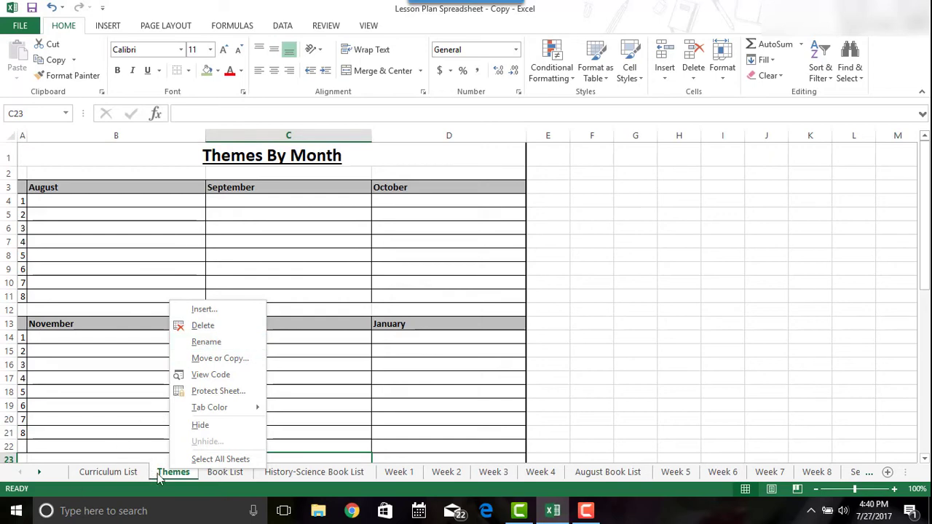
pyautogui.click(219, 309)
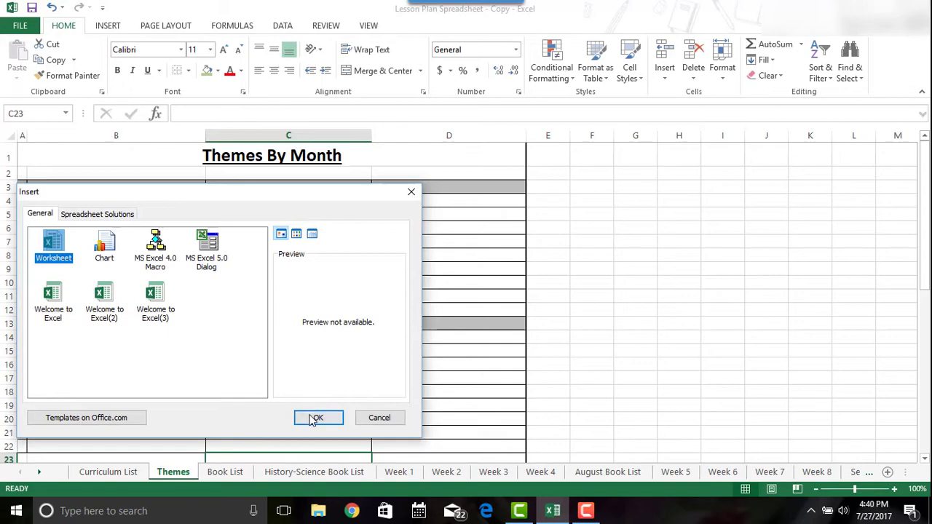
pyautogui.click(312, 417)
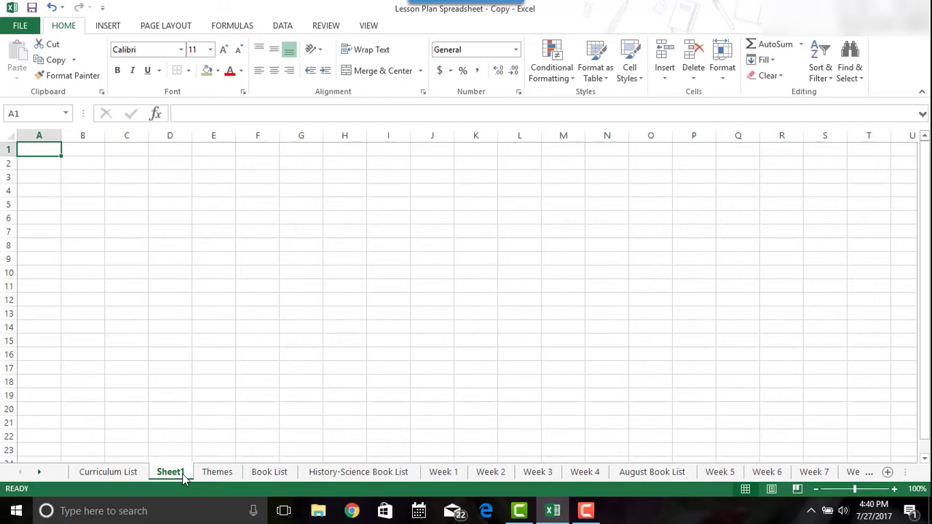
pyautogui.rightClick(184, 478)
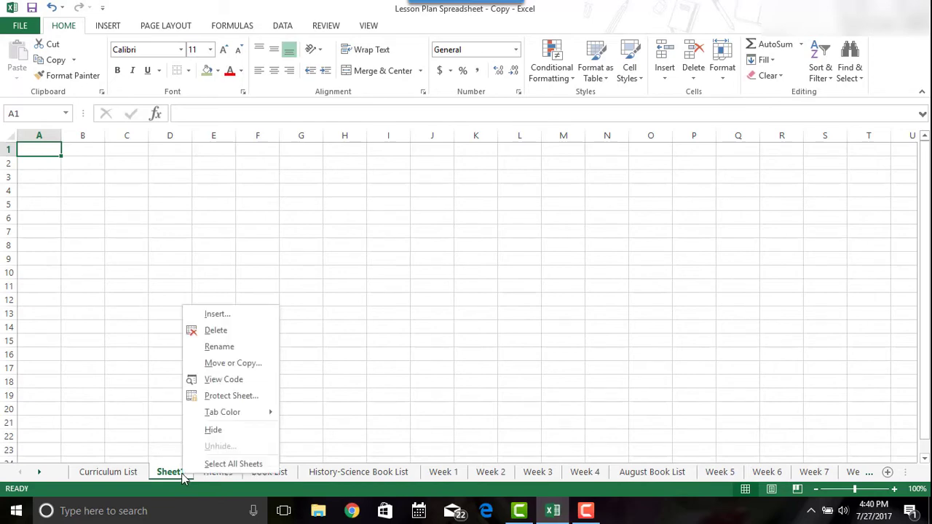
pyautogui.click(222, 331)
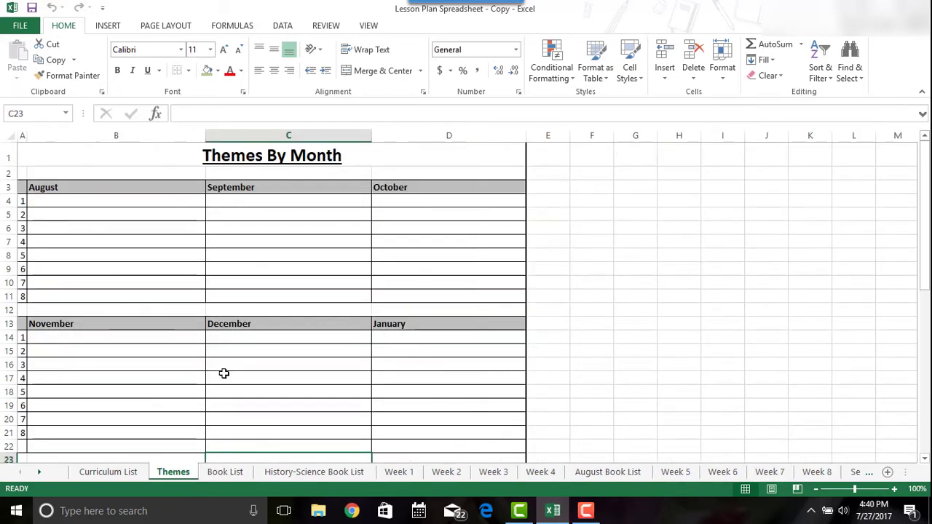
# Look through the weekly lesson plan and monthly book list sheets from Week 1 to Week 15.
pyautogui.click(397, 473)
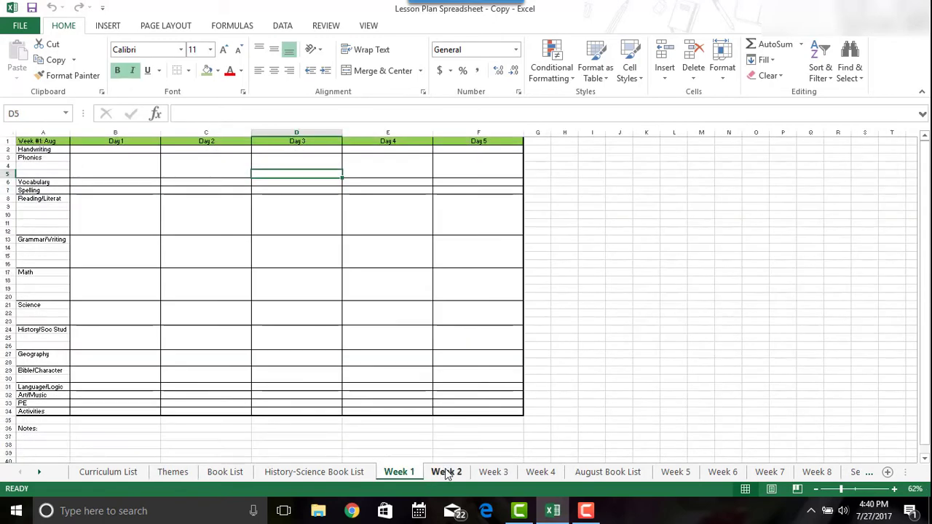
pyautogui.click(446, 472)
pyautogui.click(493, 473)
pyautogui.click(540, 473)
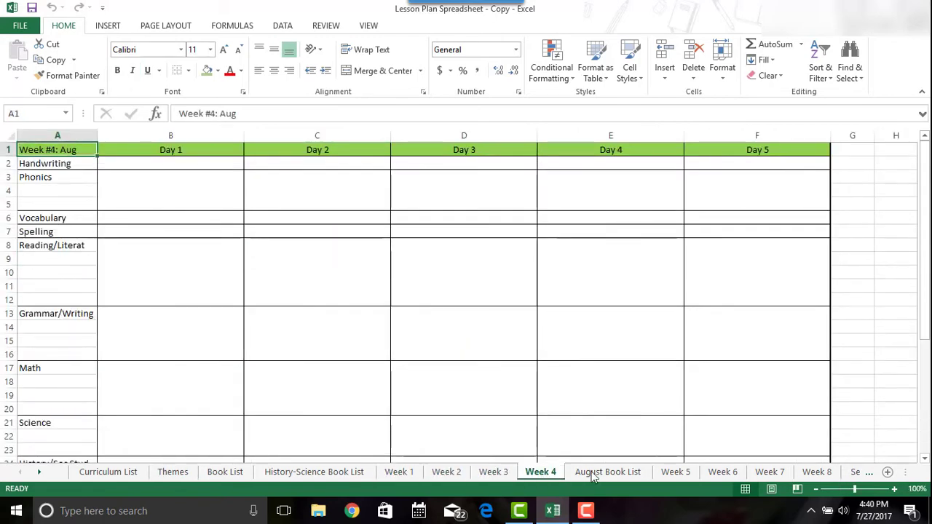
pyautogui.click(817, 473)
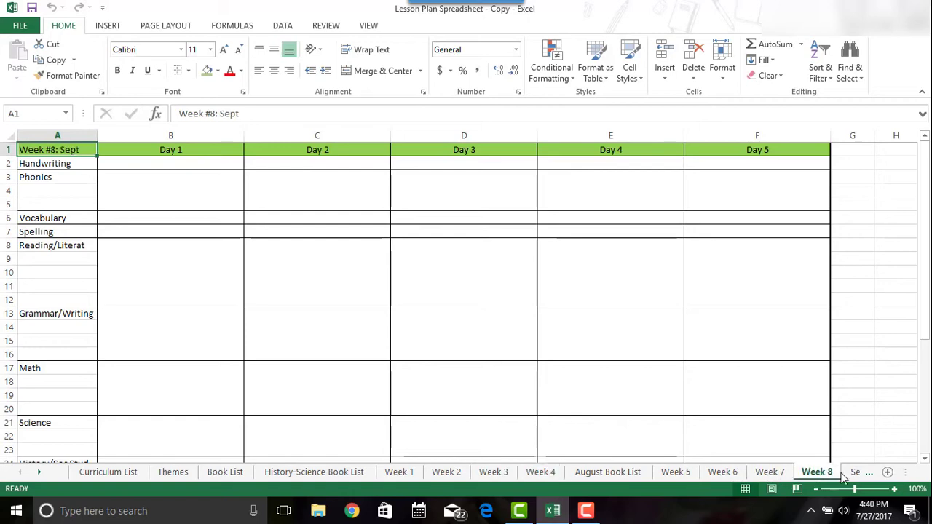
pyautogui.click(853, 473)
pyautogui.click(853, 472)
pyautogui.click(854, 473)
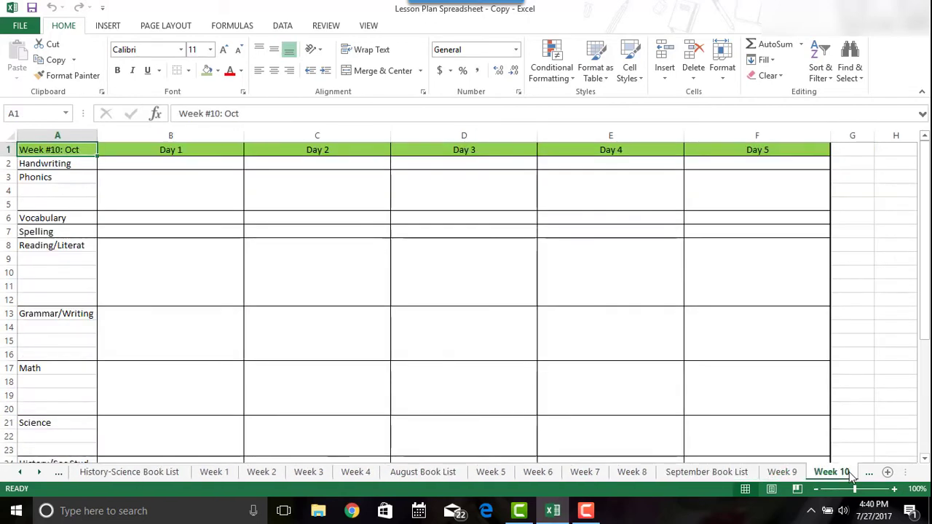
pyautogui.click(866, 473)
pyautogui.click(865, 473)
pyautogui.click(865, 473)
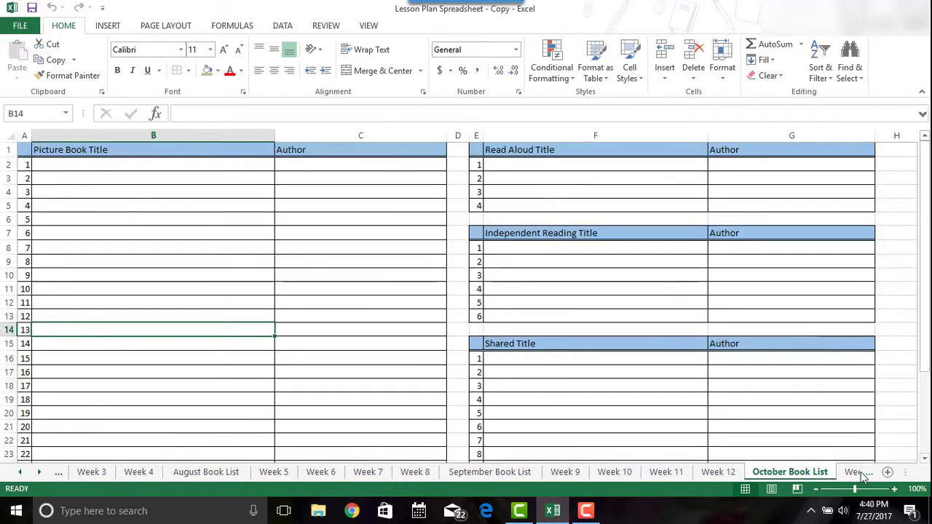
pyautogui.click(871, 474)
pyautogui.click(871, 474)
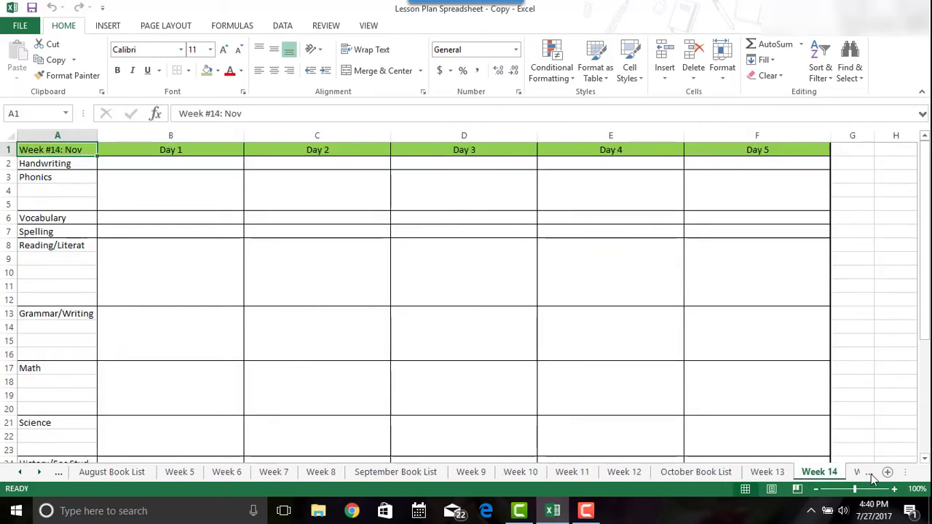
pyautogui.click(871, 475)
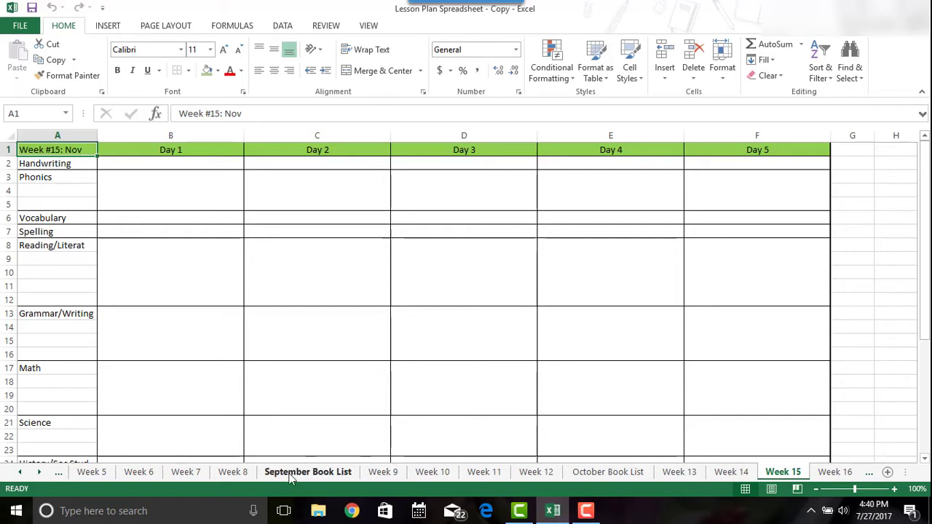
# Go back through Week 8 to the Week 1 sheet and compare its layout with Week 2.
pyautogui.click(220, 474)
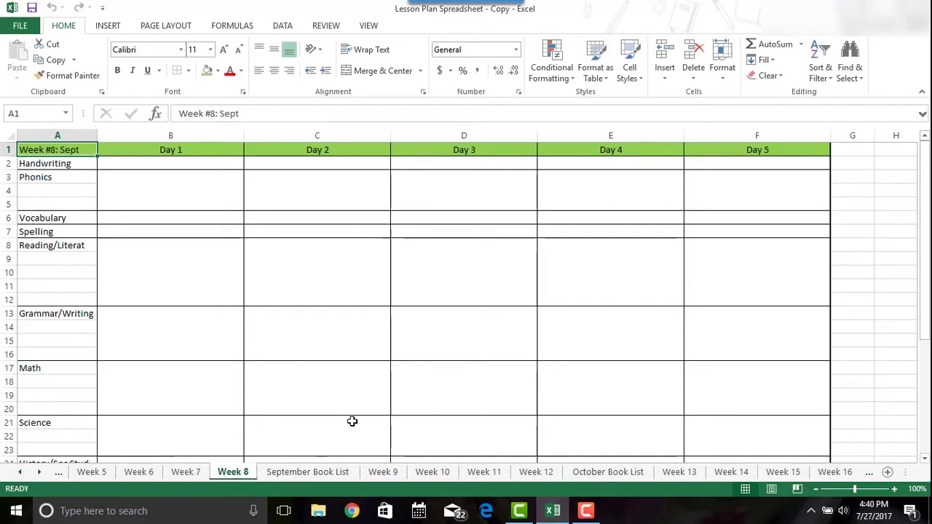
pyautogui.click(22, 472)
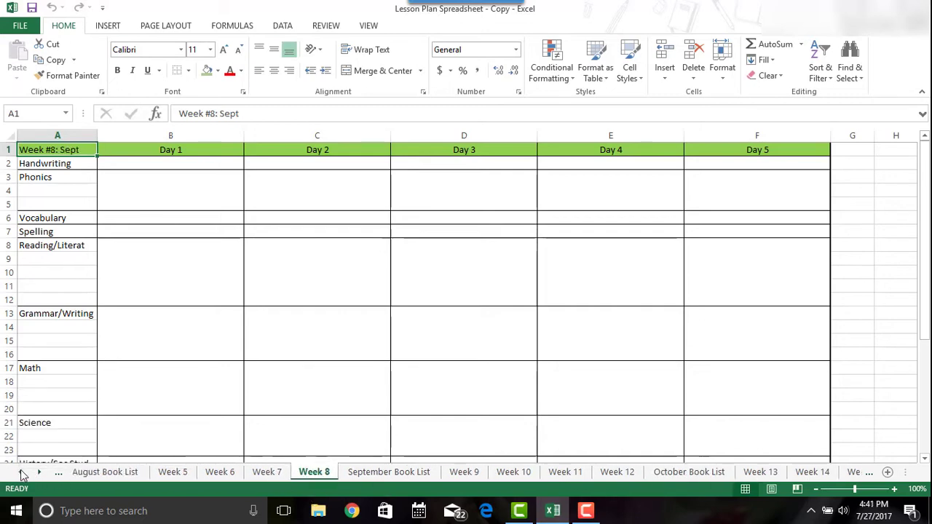
pyautogui.click(21, 472)
pyautogui.click(21, 472)
pyautogui.click(251, 473)
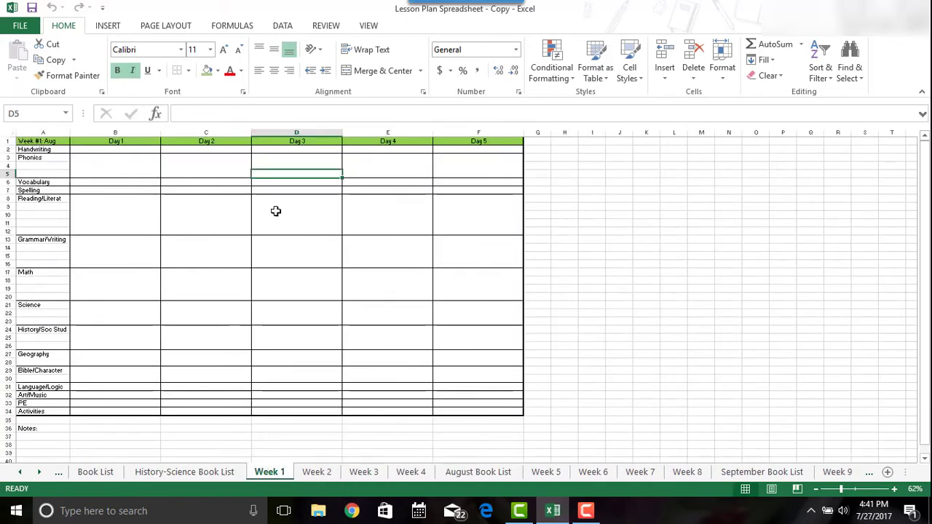
pyautogui.click(327, 477)
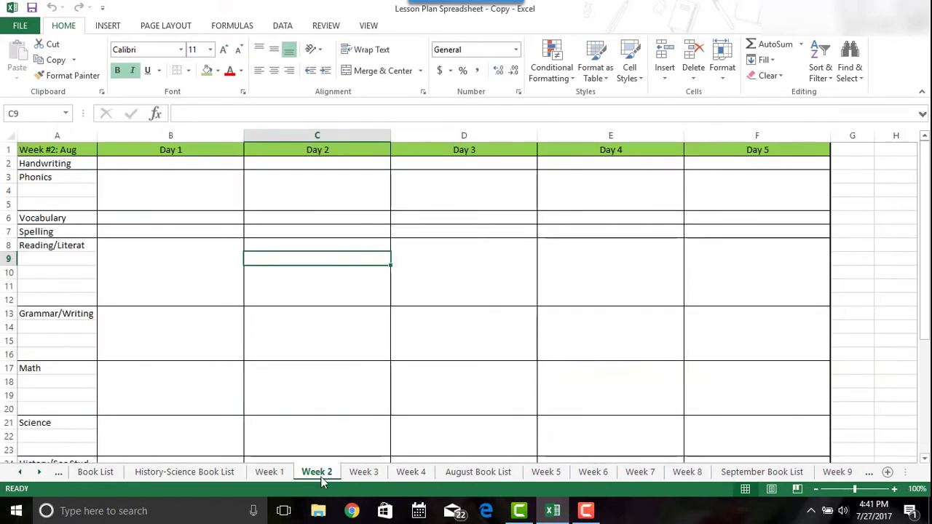
pyautogui.click(271, 473)
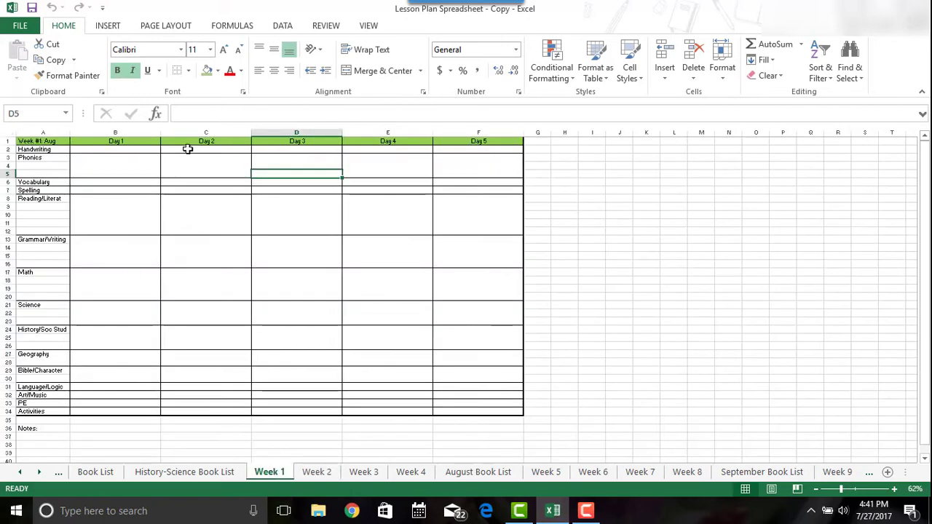
pyautogui.click(317, 473)
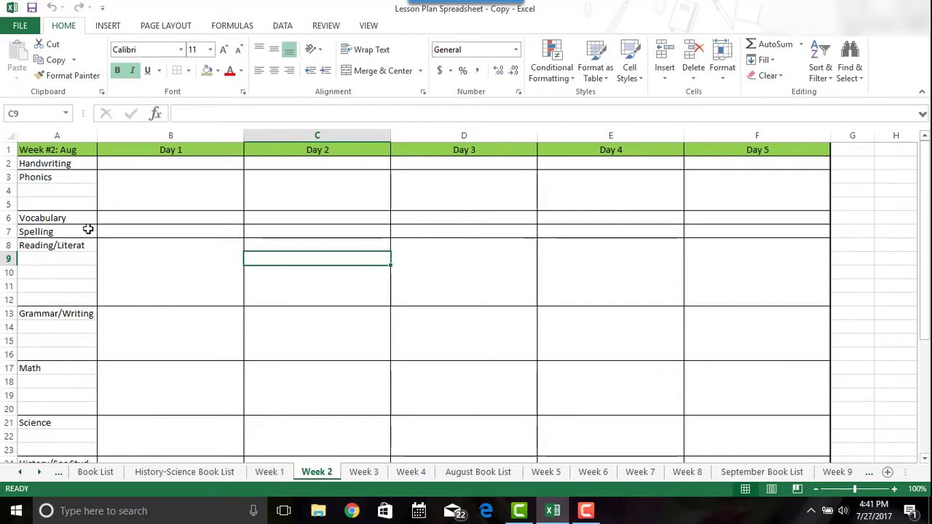
pyautogui.click(269, 472)
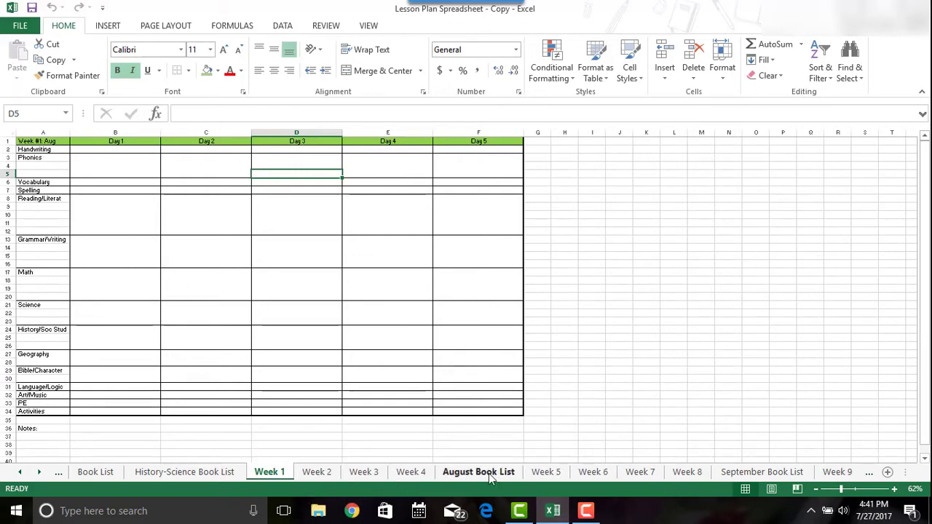
# Create a copy of the Week 1 sheet before Week 1 in the same workbook and return to the original.
pyautogui.rightClick(271, 475)
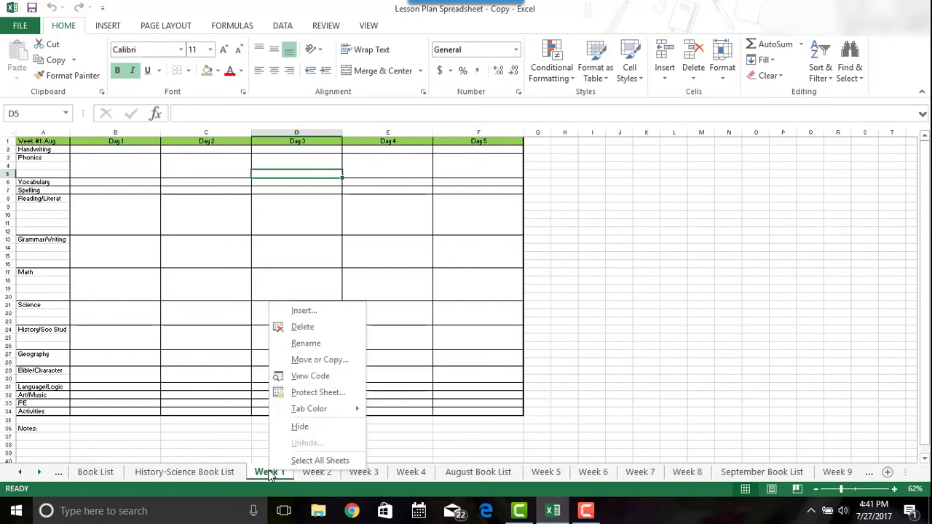
pyautogui.click(308, 361)
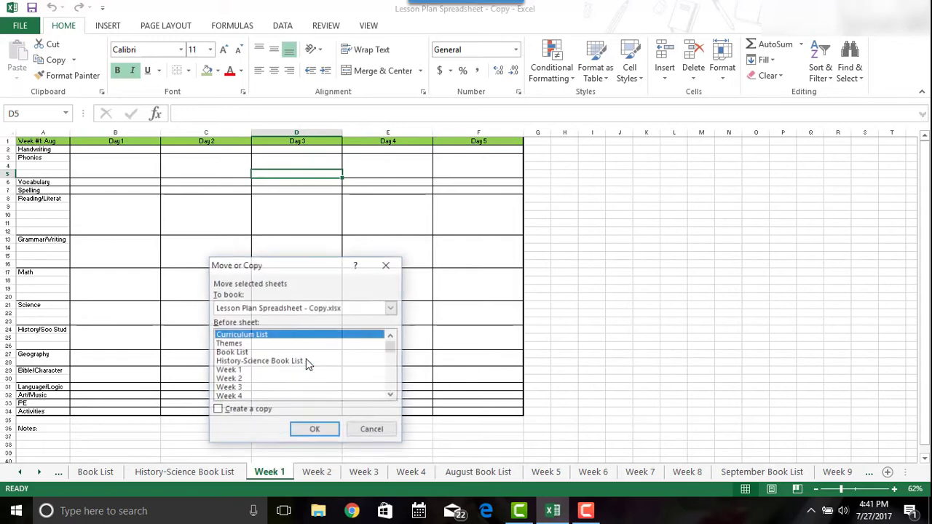
pyautogui.click(219, 411)
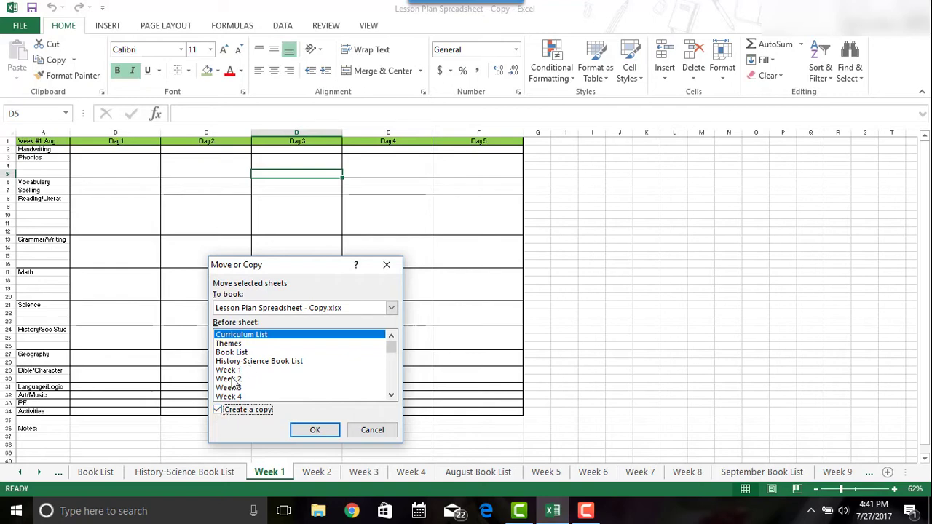
pyautogui.click(236, 370)
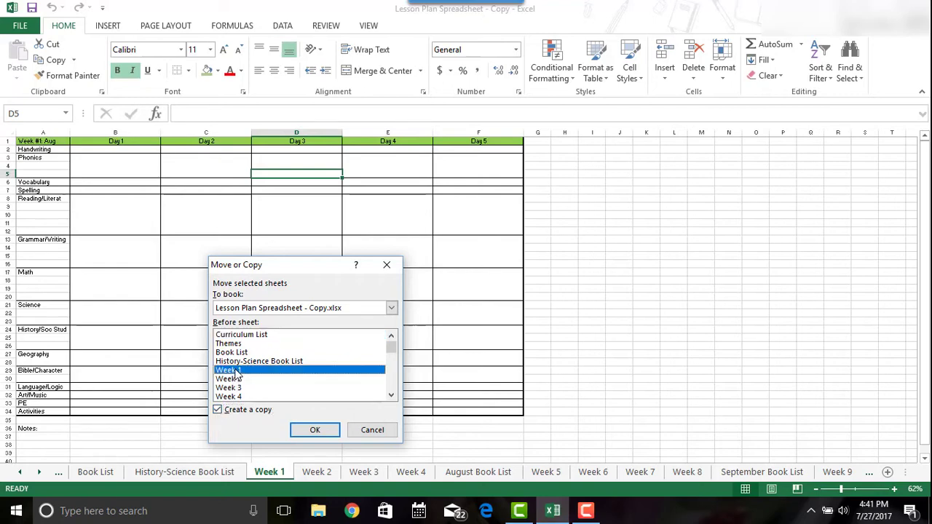
pyautogui.click(305, 434)
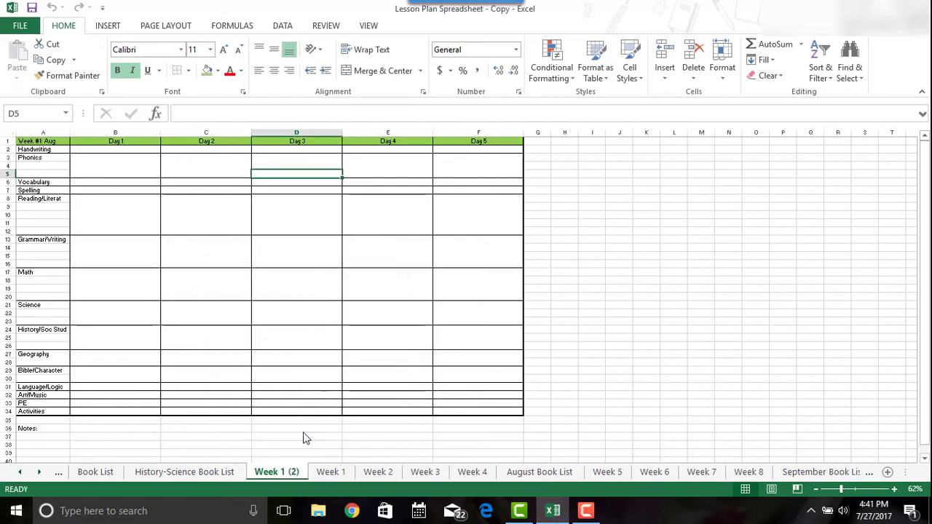
pyautogui.click(332, 474)
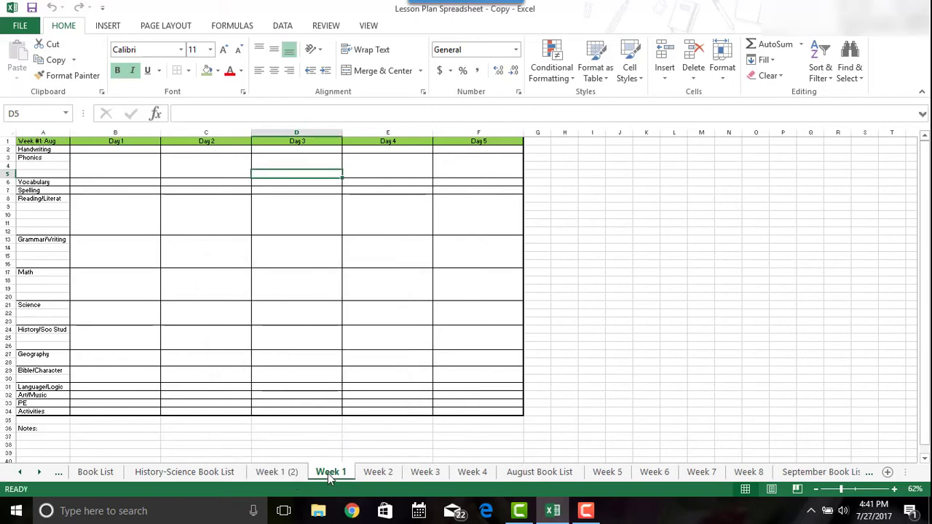
# Rename the copied Week 1 (2) sheet as New Week and return to the Week 1 sheet.
pyautogui.click(282, 473)
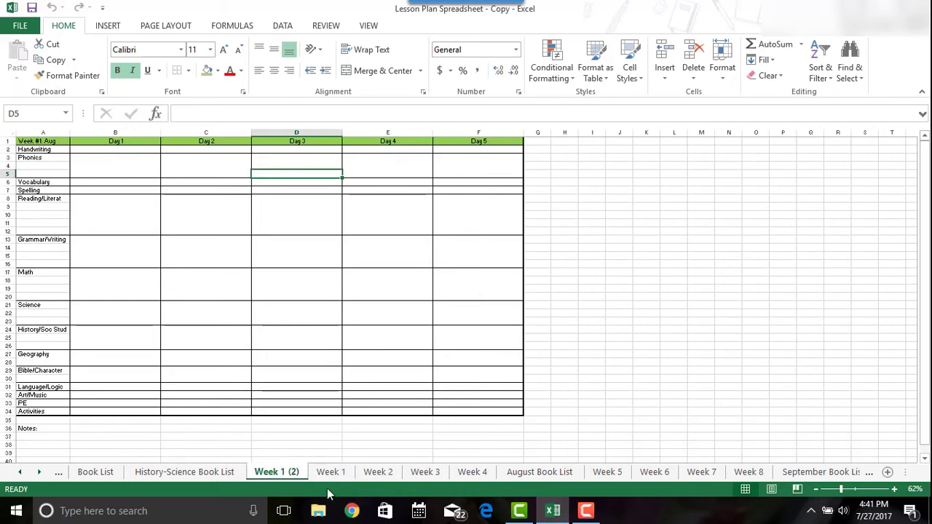
pyautogui.doubleClick(282, 472)
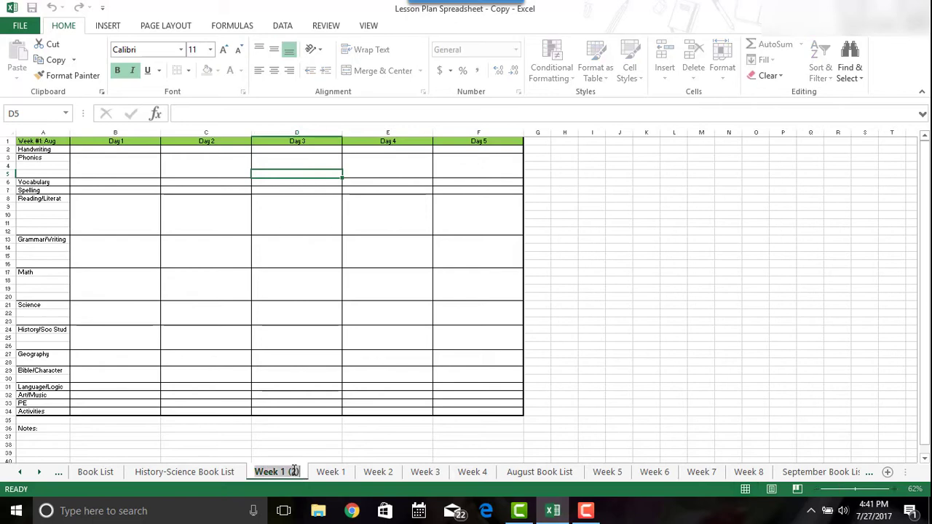
pyautogui.click(294, 471)
pyautogui.press('BackSpace')
pyautogui.press('BackSpace')
pyautogui.press('BackSpace')
pyautogui.press('BackSpace')
pyautogui.press('BackSpace')
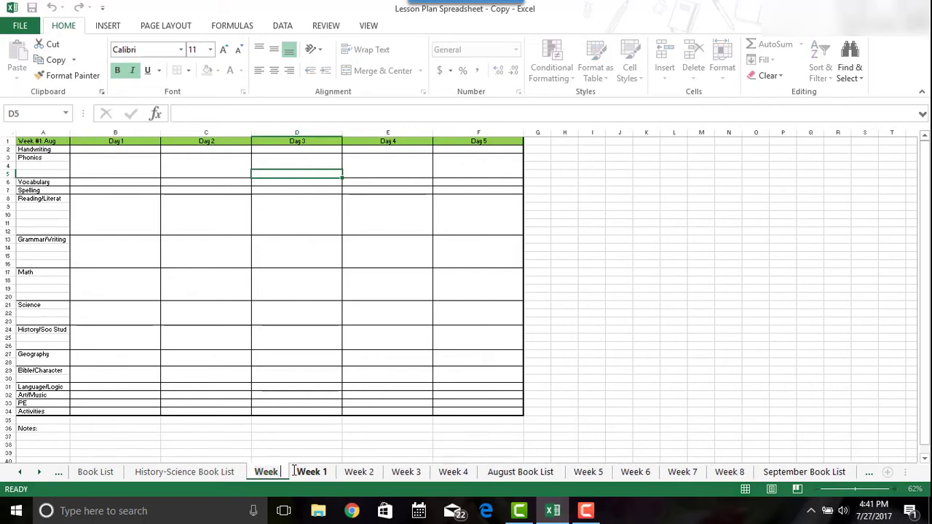
pyautogui.press('BackSpace')
pyautogui.press('BackSpace')
pyautogui.press('BackSpace')
pyautogui.press('BackSpace')
pyautogui.press('BackSpace')
pyautogui.write('New Week')
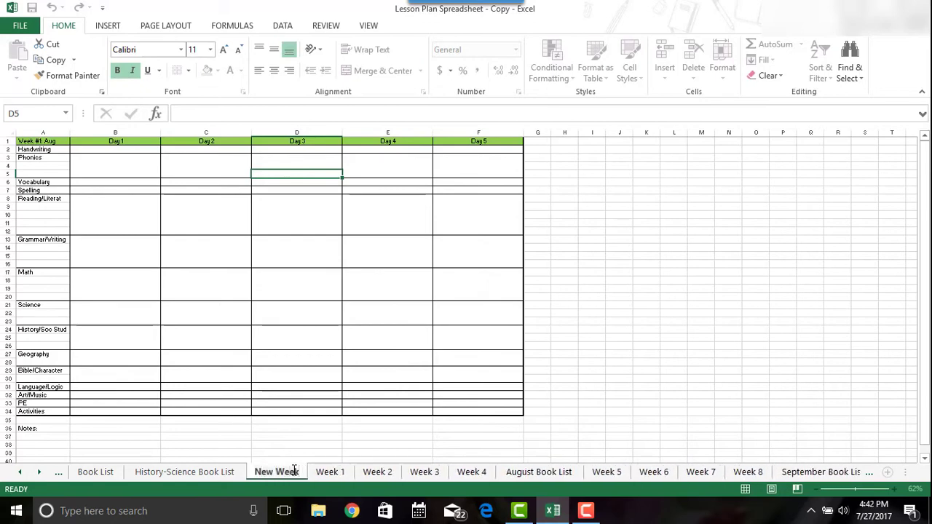
pyautogui.click(318, 476)
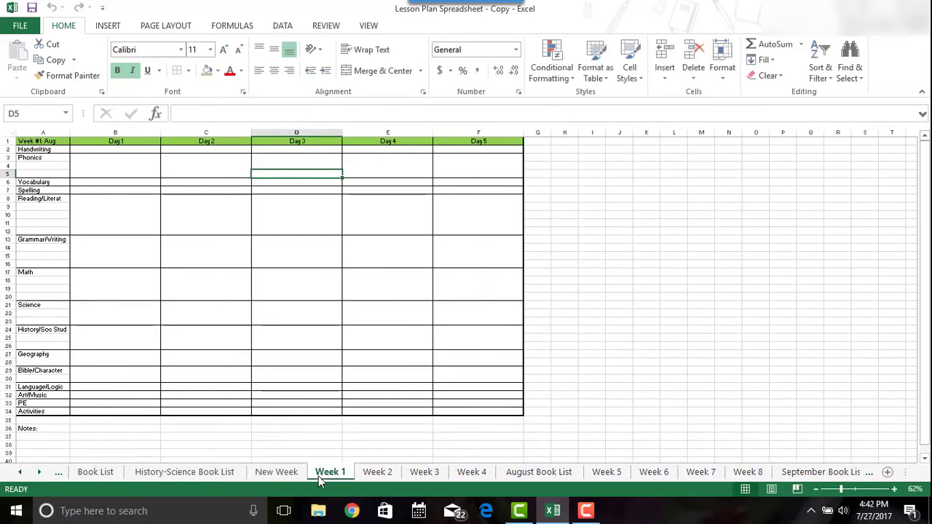
# Delete the New Week sheet from the workbook.
pyautogui.rightClick(279, 478)
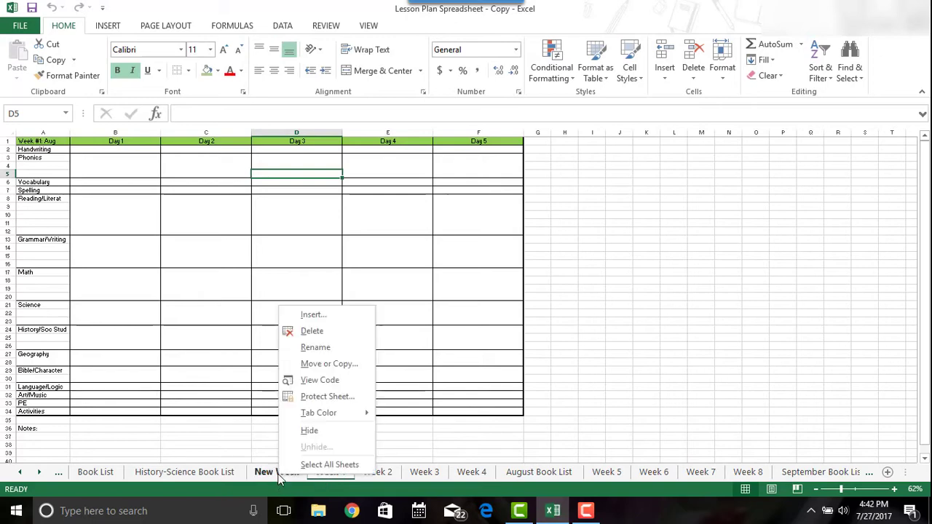
pyautogui.click(313, 334)
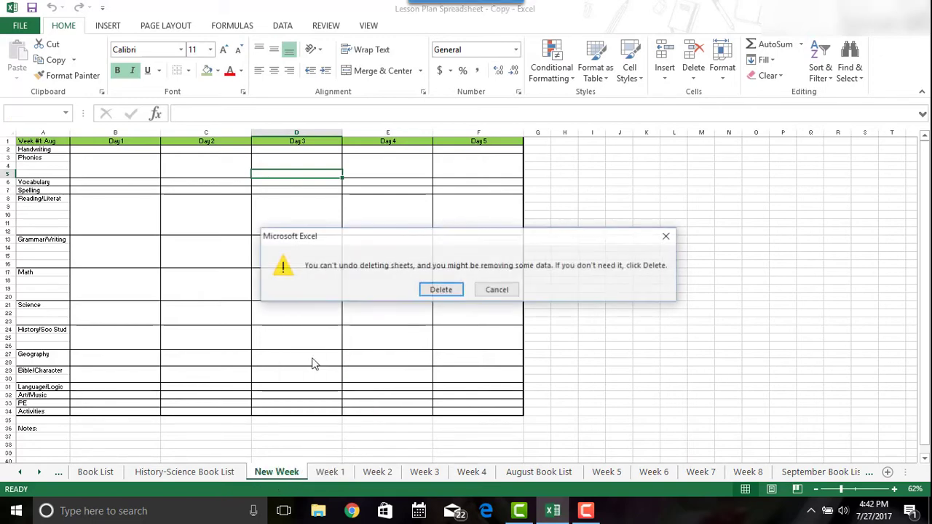
pyautogui.click(447, 289)
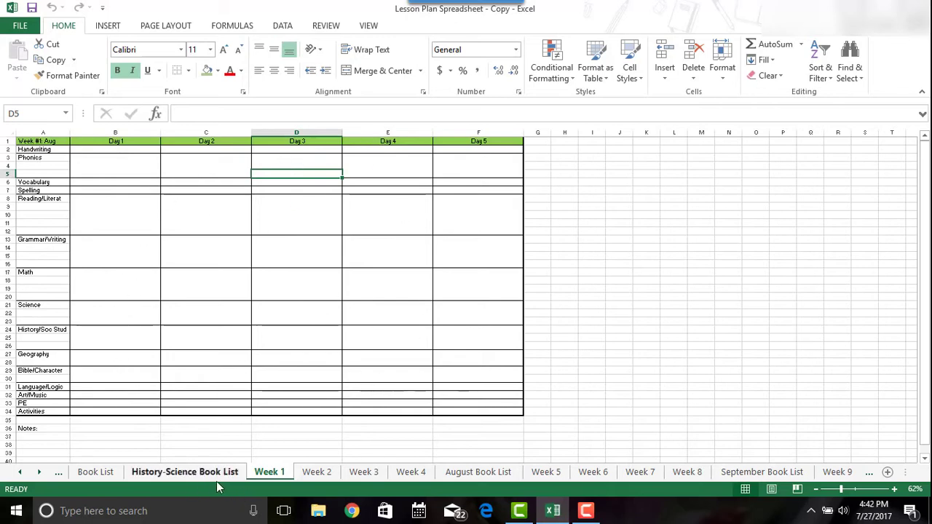
# Enter Plaid as the Day 1 Phonics entry on the Week 1 sheet.
pyautogui.click(95, 158)
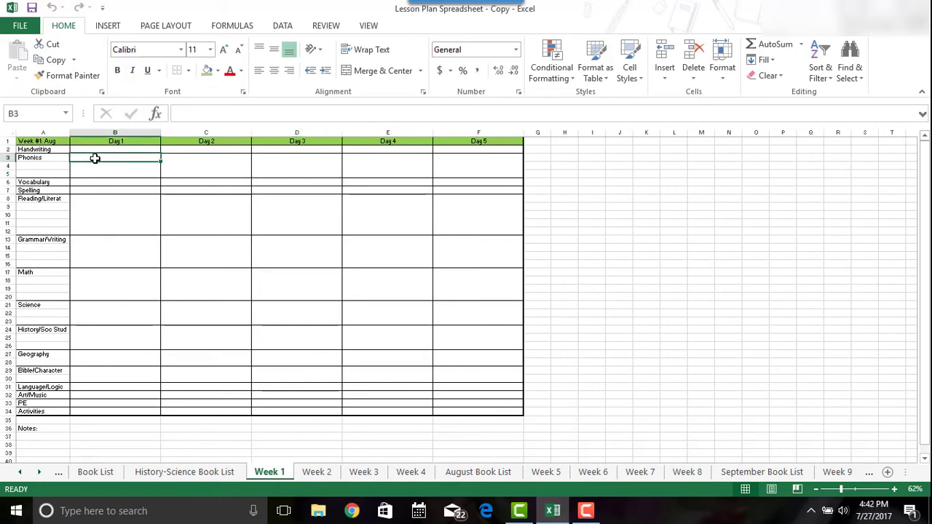
pyautogui.write('Plaid')
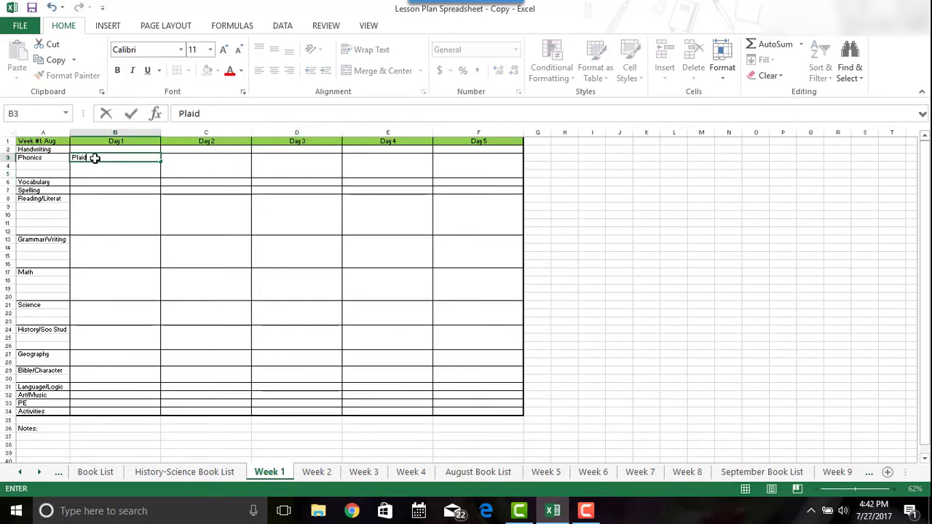
pyautogui.press('Tab')
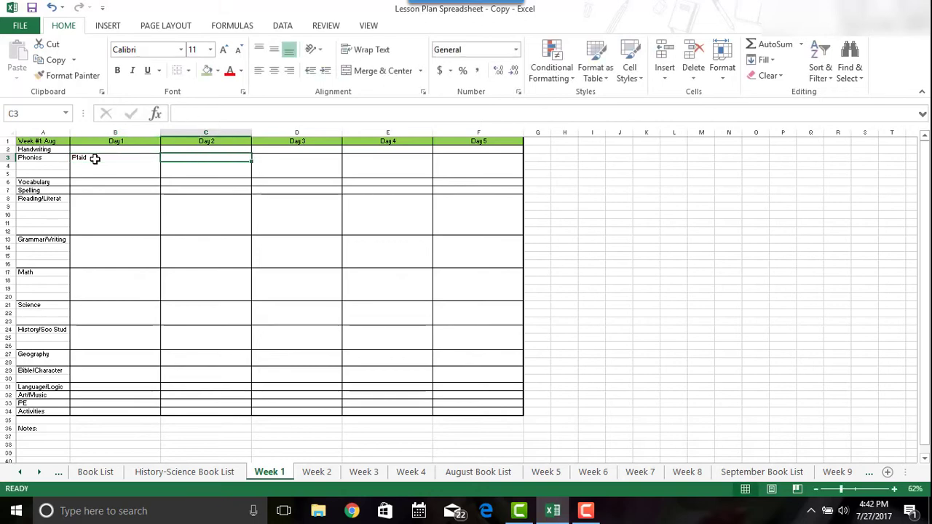
pyautogui.click(94, 183)
pyautogui.click(96, 199)
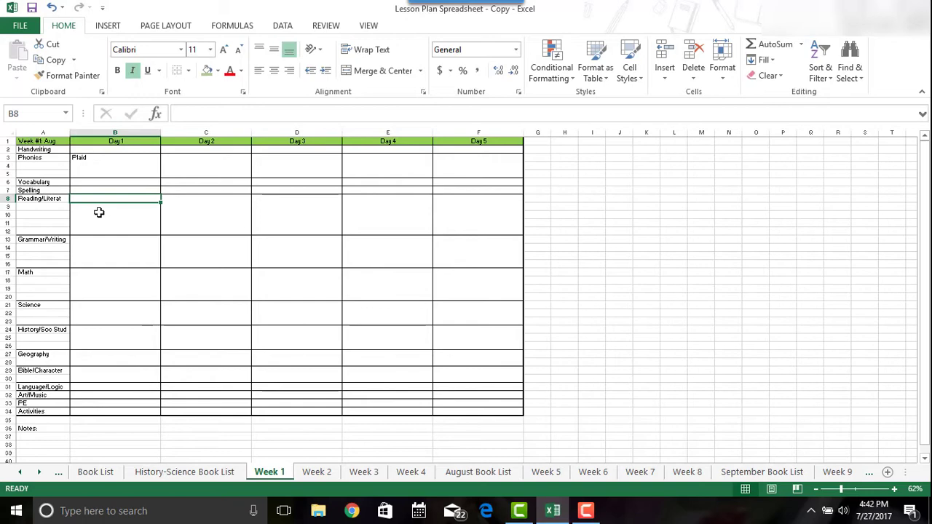
# Enter Mammoth in the first Math row under Day 1.
pyautogui.click(79, 273)
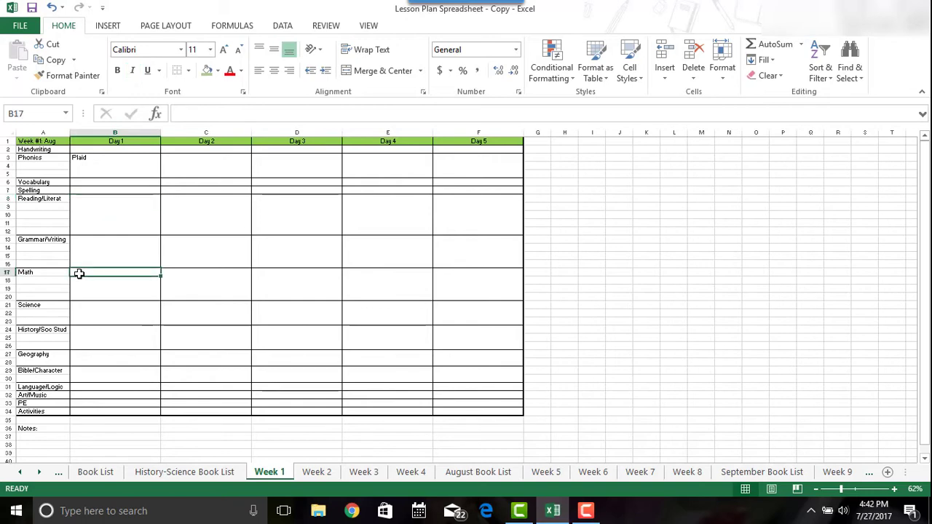
pyautogui.write('Math')
pyautogui.press('BackSpace')
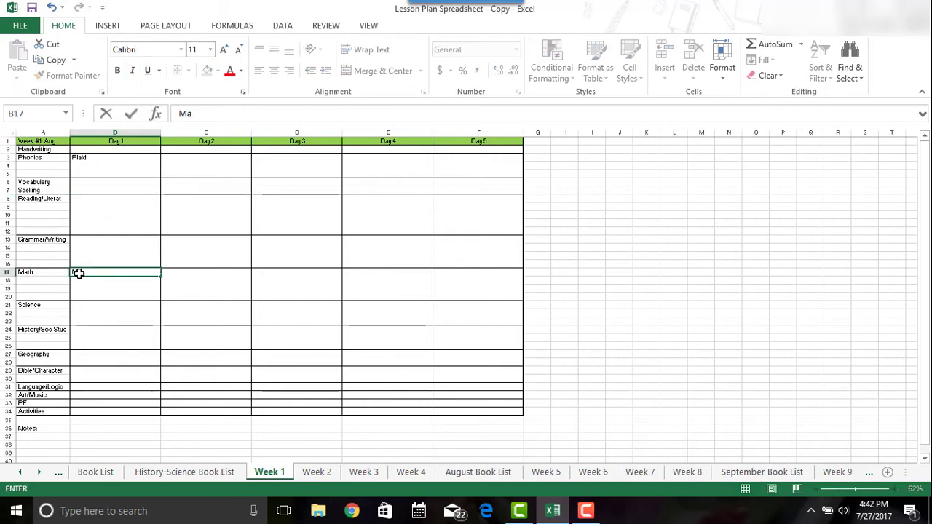
pyautogui.write('mmoth')
# Enter "SW pgs:" as the Day 1 Spelling entry.
pyautogui.click(77, 194)
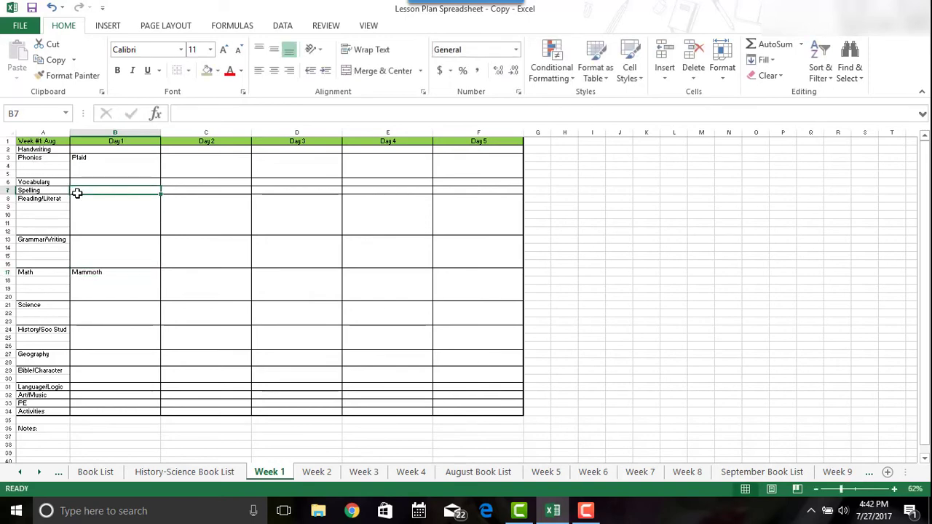
pyautogui.write('SW')
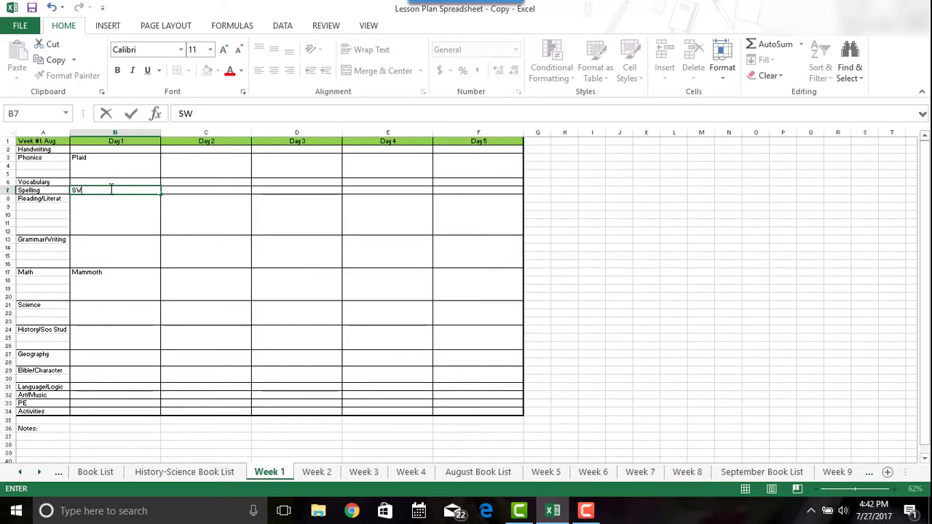
pyautogui.write(' pags')
pyautogui.click(87, 156)
pyautogui.click(87, 151)
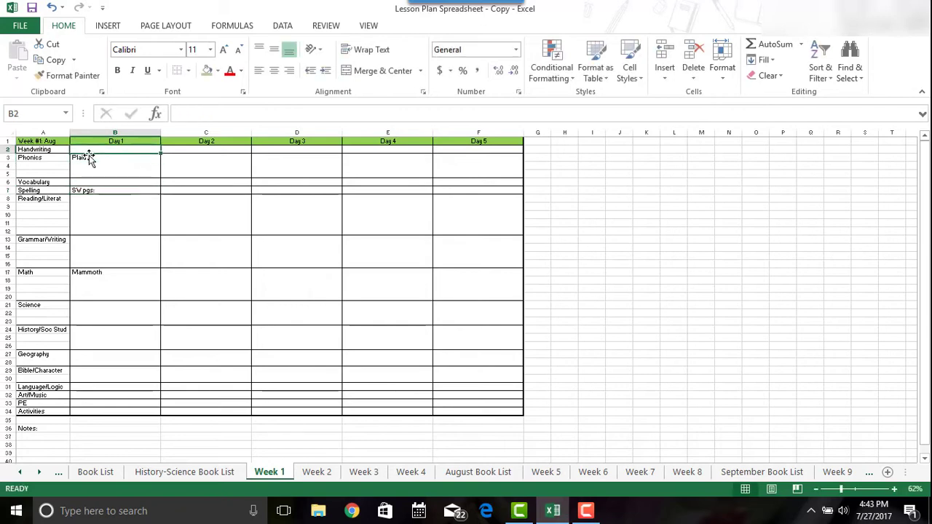
pyautogui.click(105, 240)
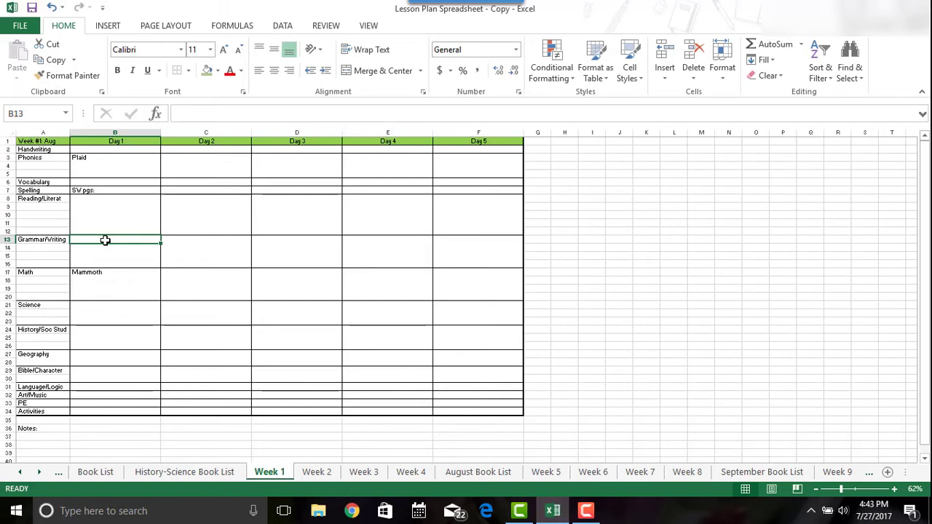
# Create a copy of the filled-in Week 1 sheet before Week 1 and compare it with the original.
pyautogui.rightClick(275, 472)
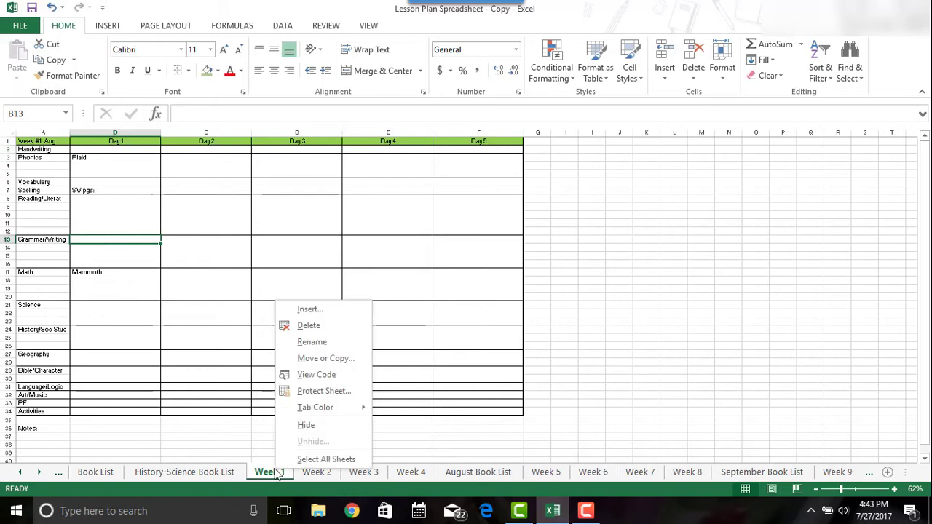
pyautogui.click(326, 361)
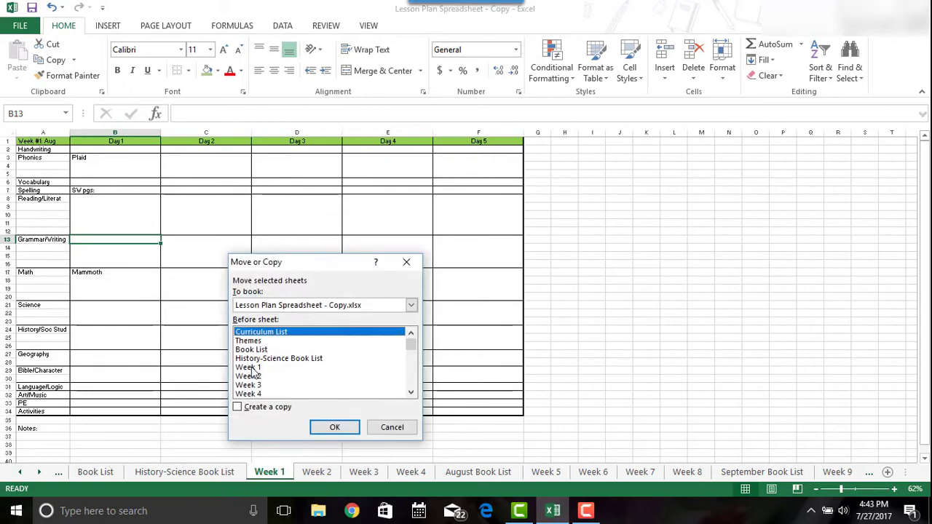
pyautogui.click(238, 408)
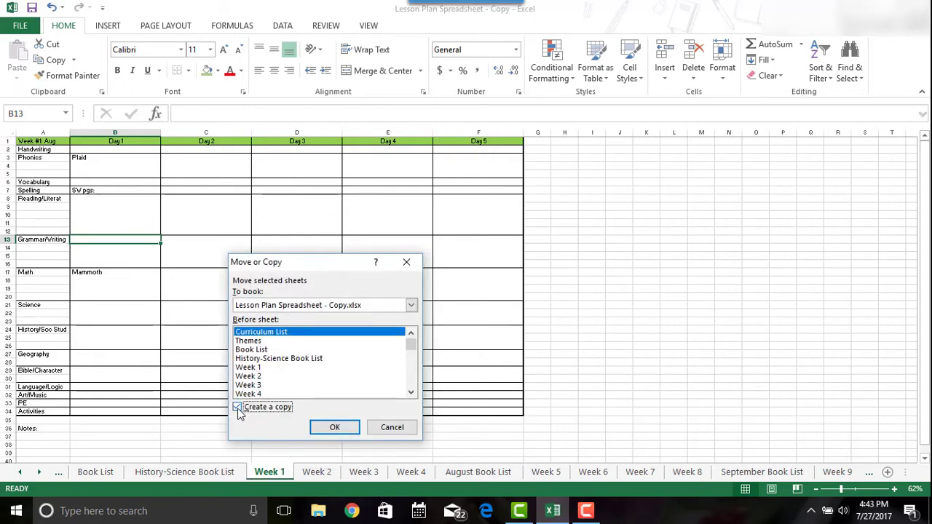
pyautogui.click(251, 368)
pyautogui.click(323, 426)
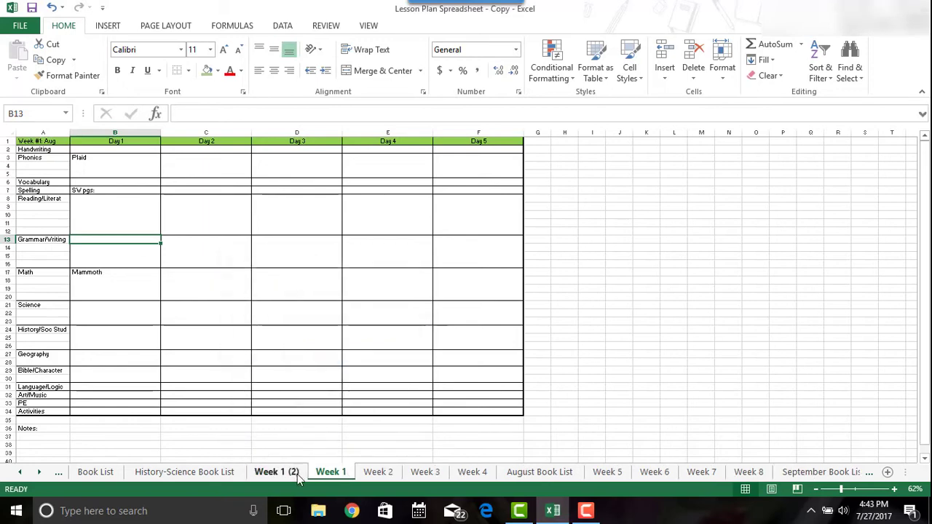
pyautogui.click(337, 474)
pyautogui.click(286, 473)
pyautogui.click(311, 476)
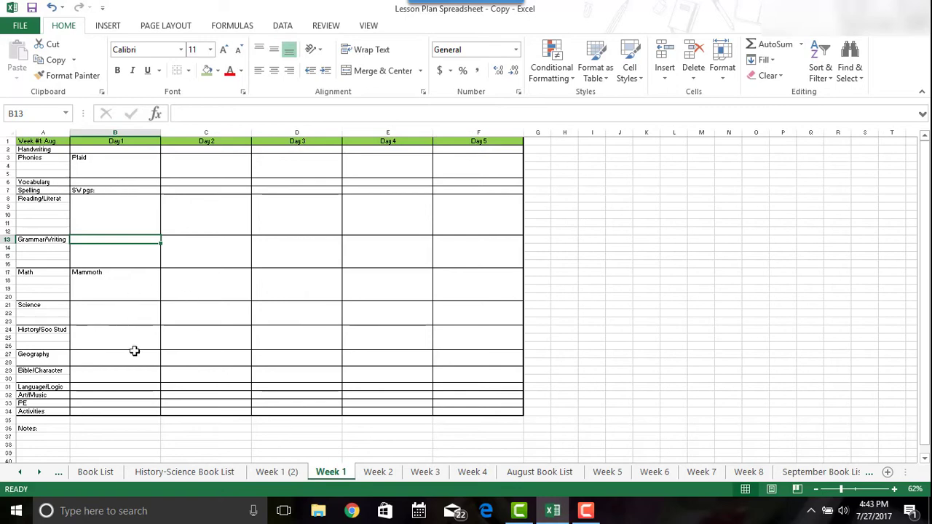
# Check the print preview and print settings of the Week 1 sheet, then return to the workbook.
pyautogui.click(16, 27)
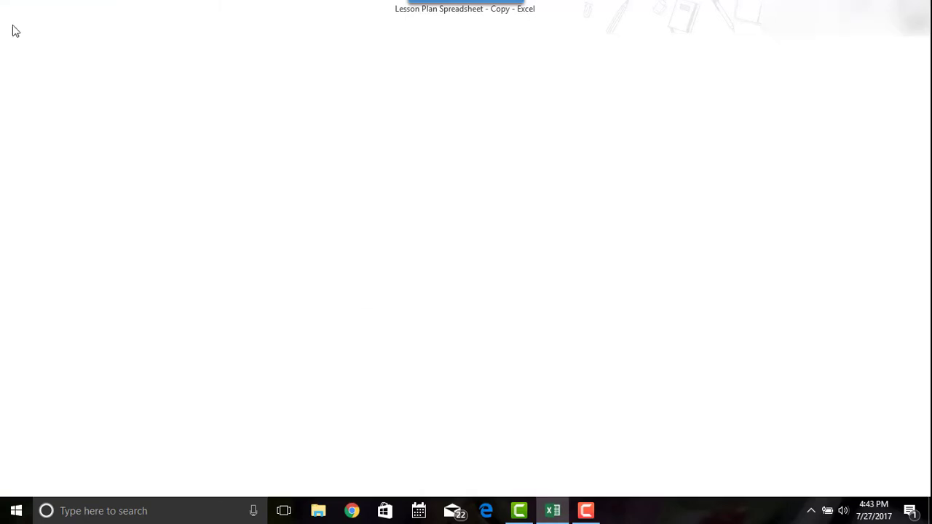
pyautogui.click(39, 190)
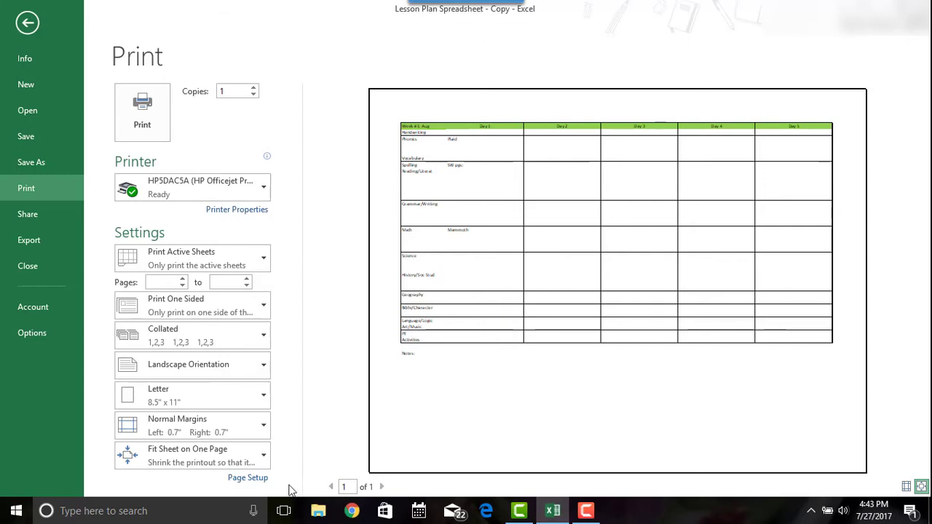
pyautogui.click(27, 22)
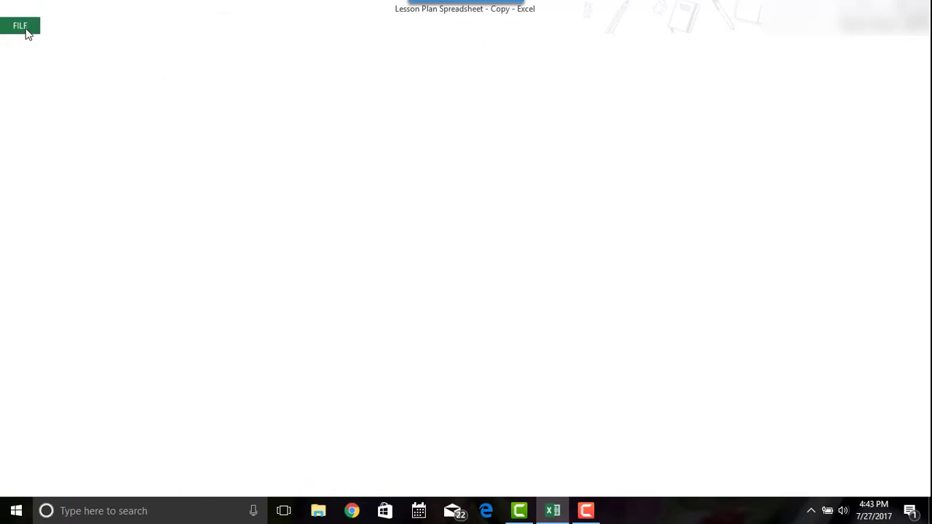
# Insert a blank worksheet before the Week 1 (2) sheet.
pyautogui.click(284, 472)
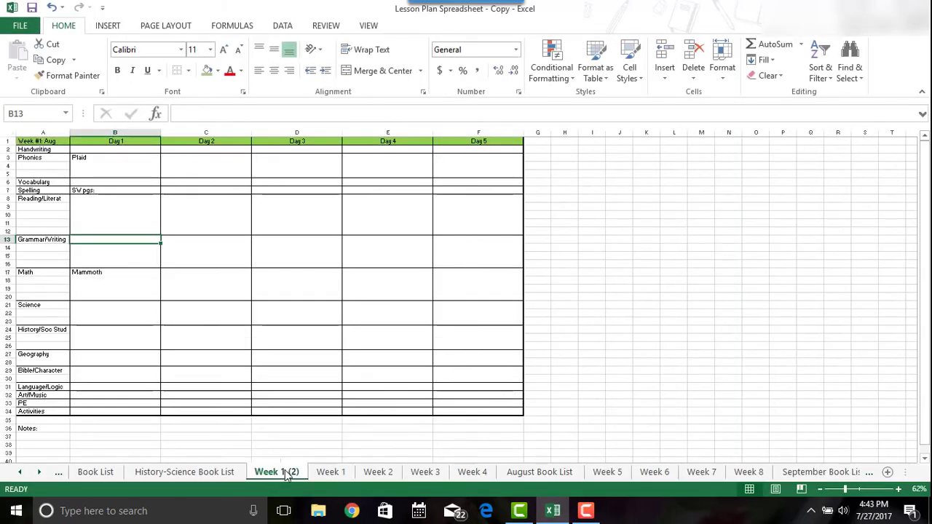
pyautogui.rightClick(285, 472)
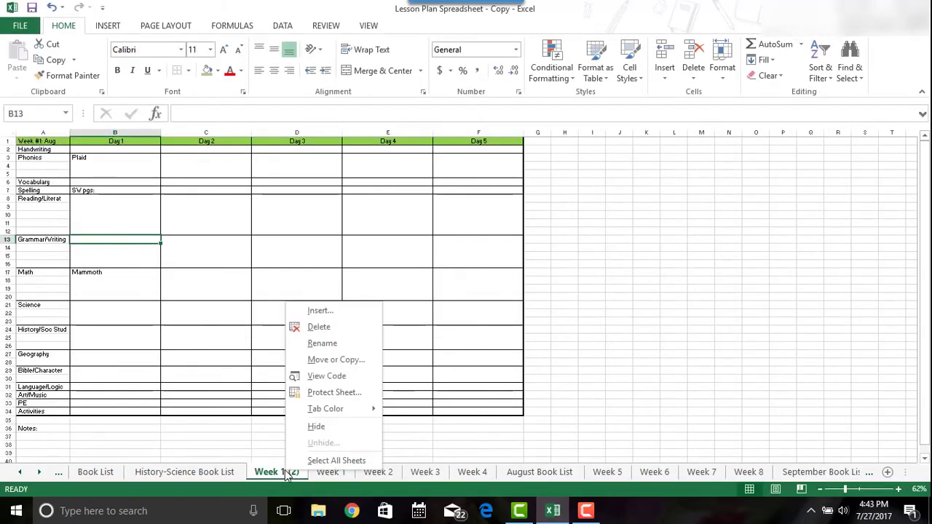
pyautogui.click(322, 311)
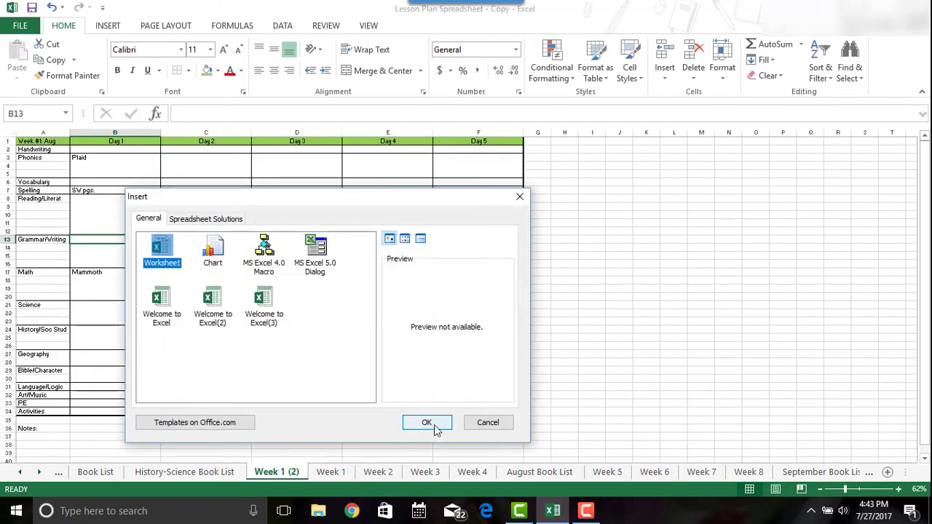
pyautogui.click(433, 423)
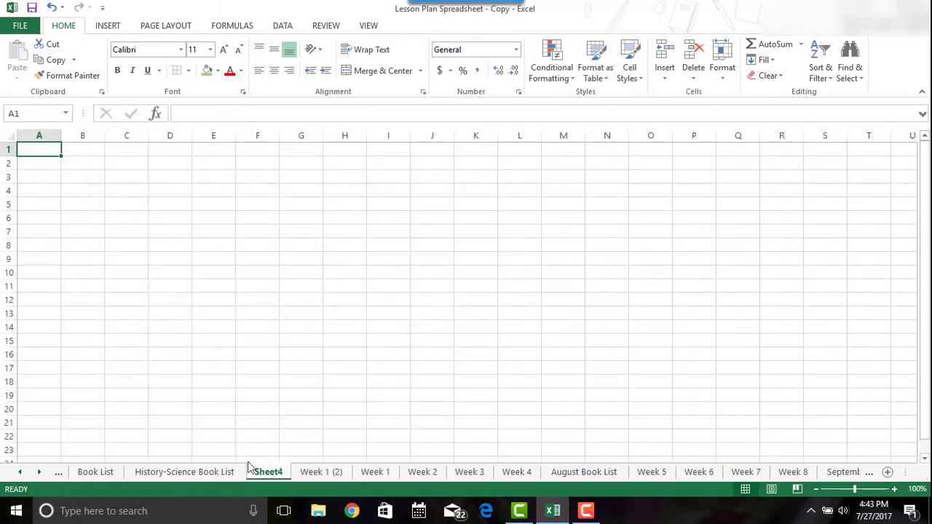
# Apply all borders to the range A1:G14 on the new blank worksheet.
pyautogui.moveTo(24, 151); pyautogui.dragTo(301, 327)
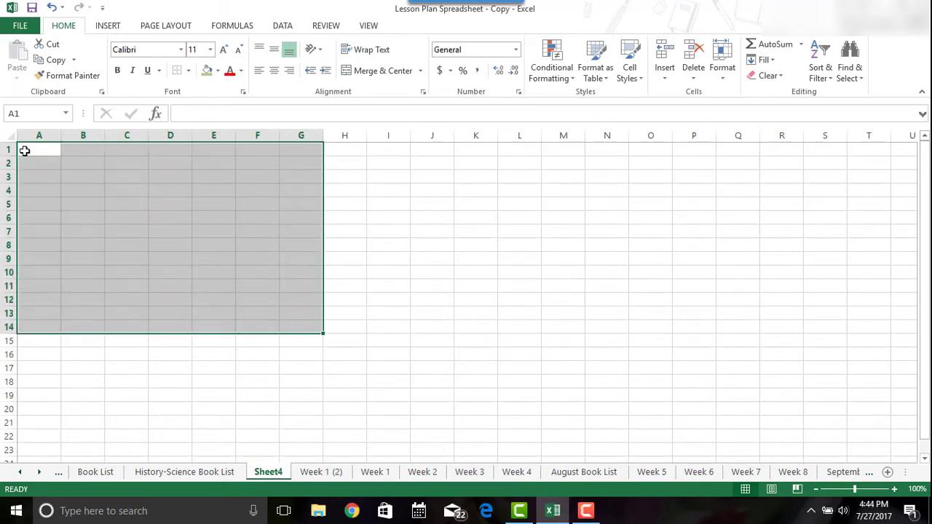
pyautogui.click(188, 70)
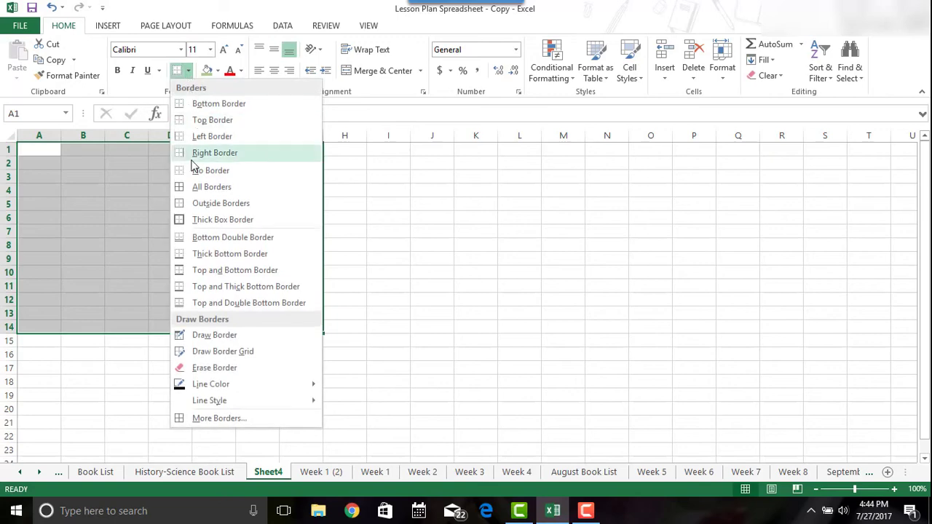
pyautogui.click(182, 185)
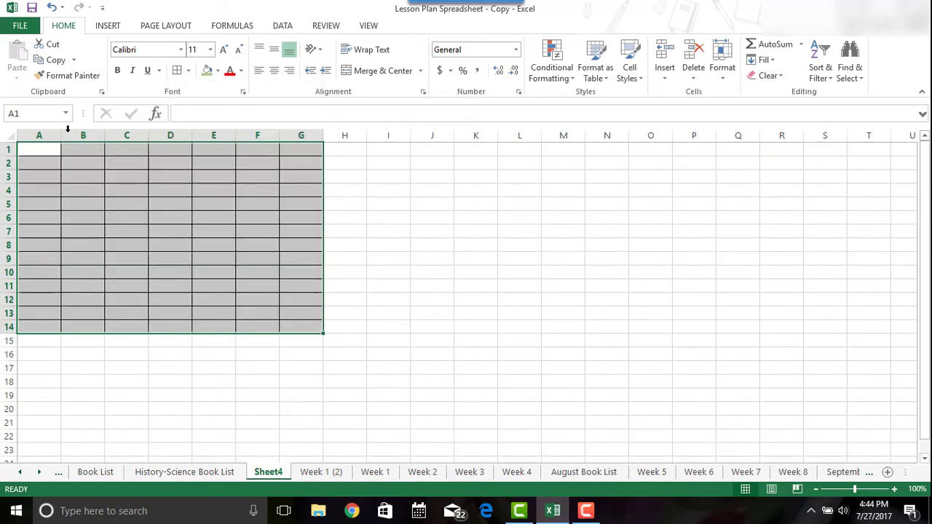
# Enter the headers Week #1 in A1 and Day 1 through Day 5 in B1:F1 of the new sheet.
pyautogui.click(38, 147)
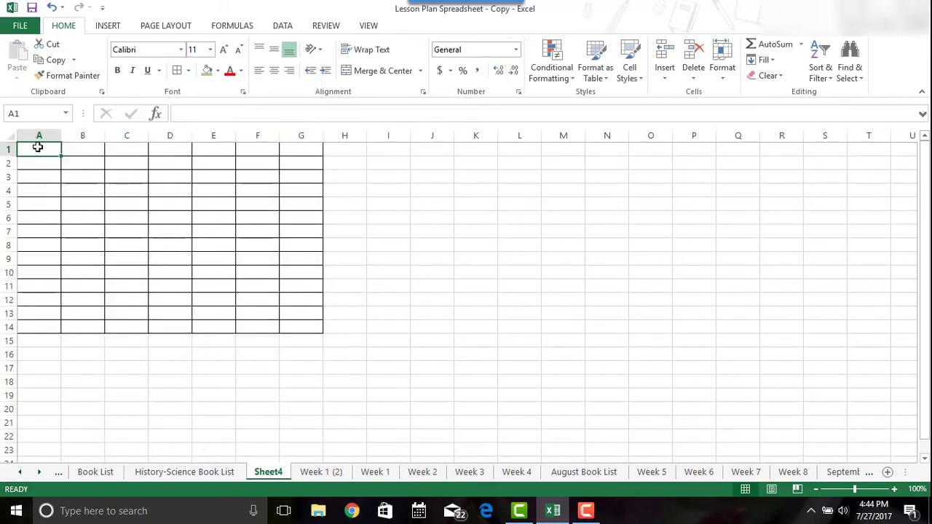
pyautogui.write('Week')
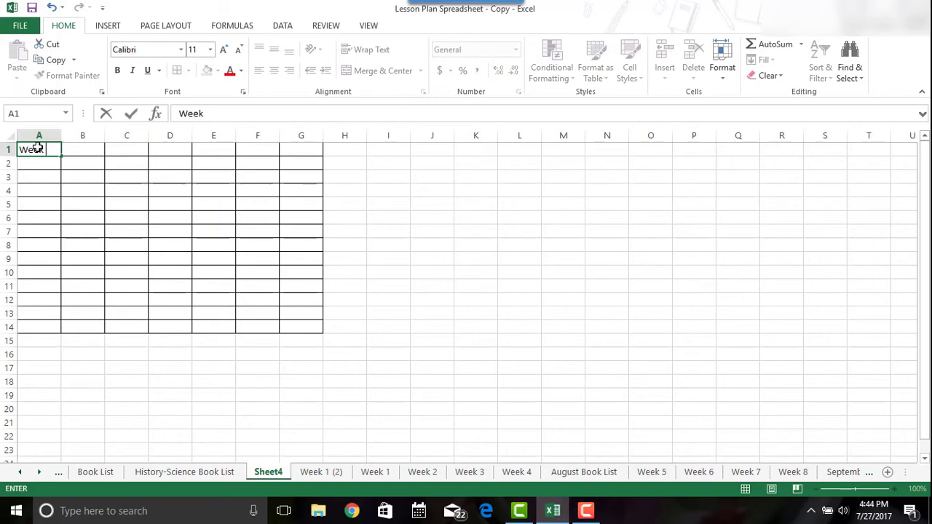
pyautogui.write(' #1')
pyautogui.press('Tab')
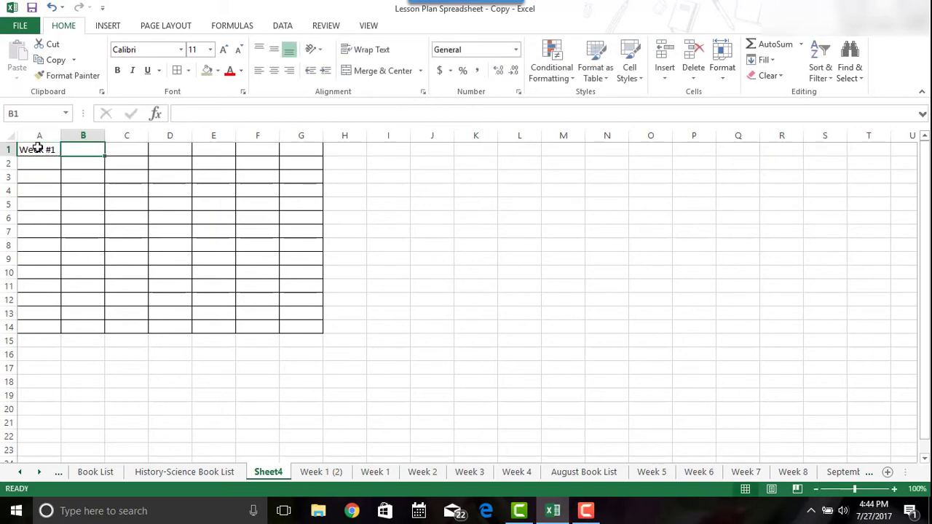
pyautogui.write('Day')
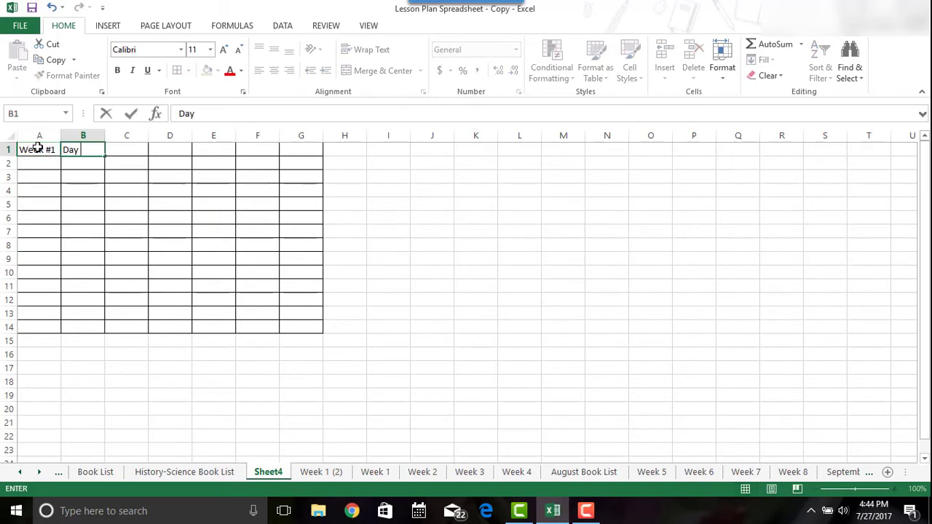
pyautogui.write(' 1')
pyautogui.press('Tab')
pyautogui.write('Day')
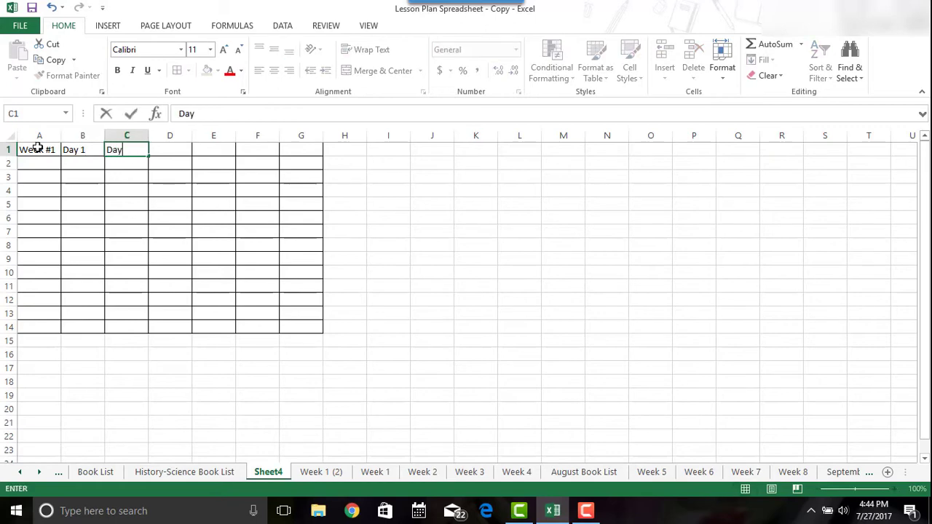
pyautogui.write(' 2')
pyautogui.press('Tab')
pyautogui.write('Day')
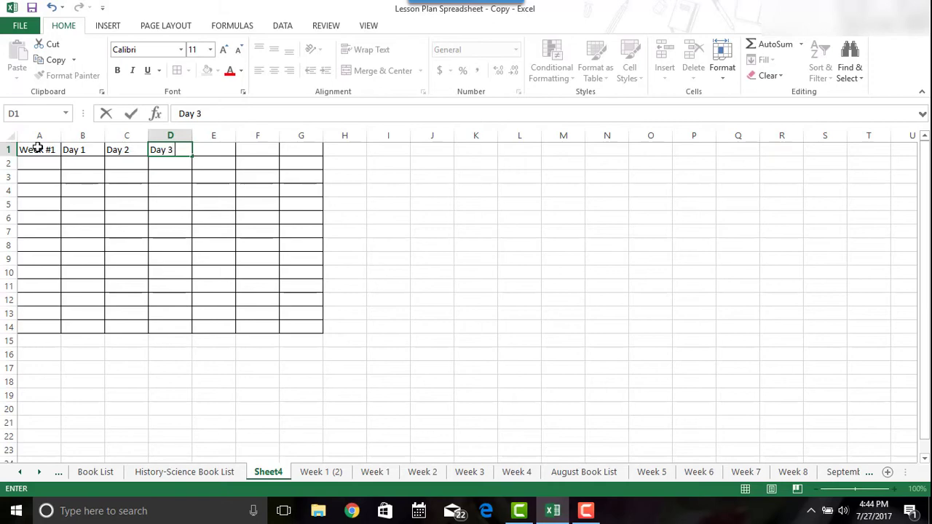
pyautogui.press('Tab')
pyautogui.write('Day')
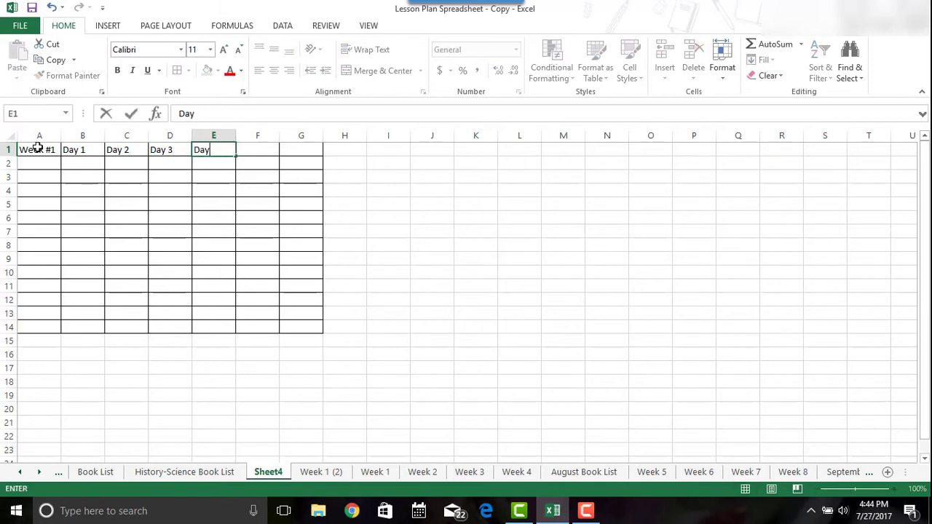
pyautogui.press('Tab')
pyautogui.write('D')
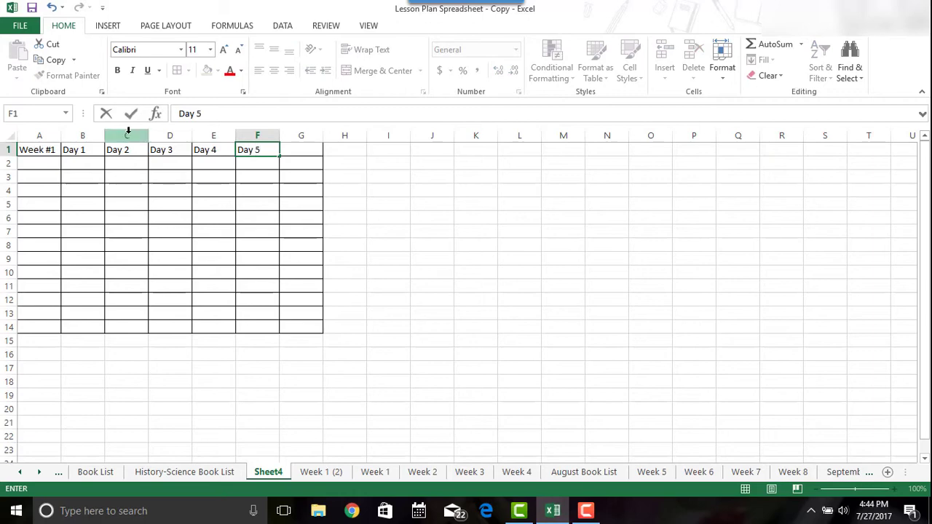
pyautogui.click(232, 193)
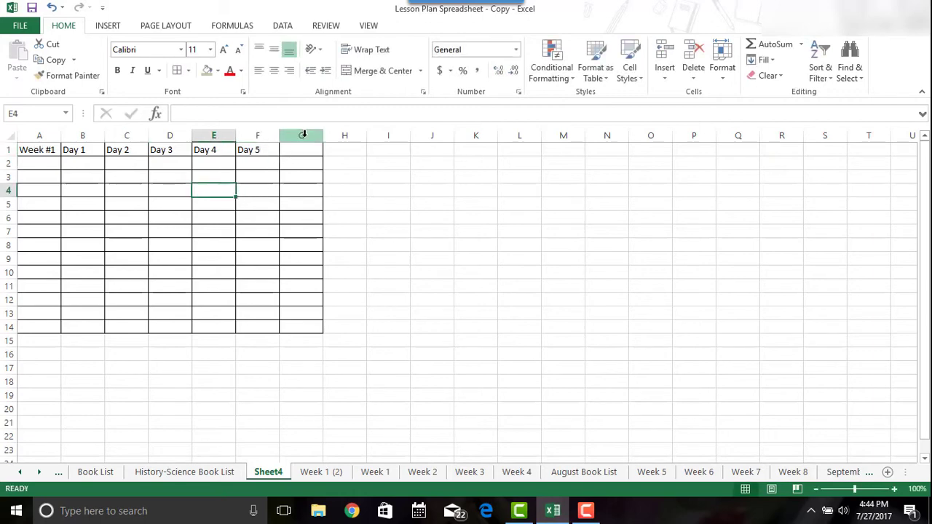
# Delete the unused bordered column G from the planner sheet.
pyautogui.click(303, 135)
pyautogui.rightClick(303, 134)
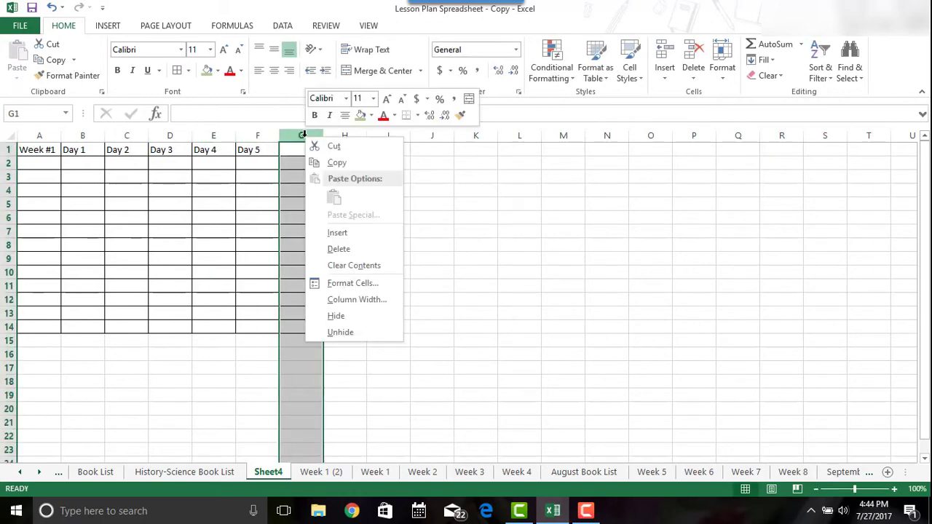
pyautogui.click(339, 249)
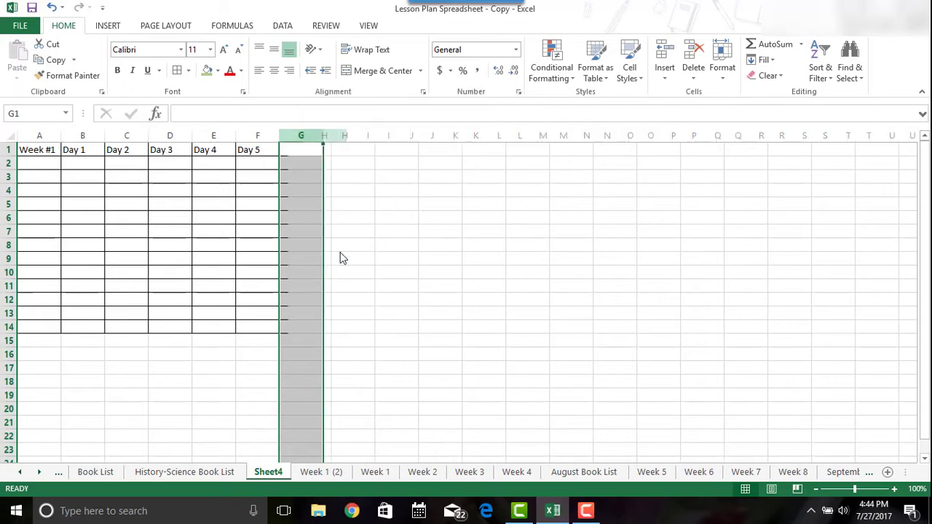
# Widen column A for the subject labels and widen day columns B to F to a larger, matching width.
pyautogui.click(60, 178)
pyautogui.moveTo(64, 130); pyautogui.dragTo(193, 139)
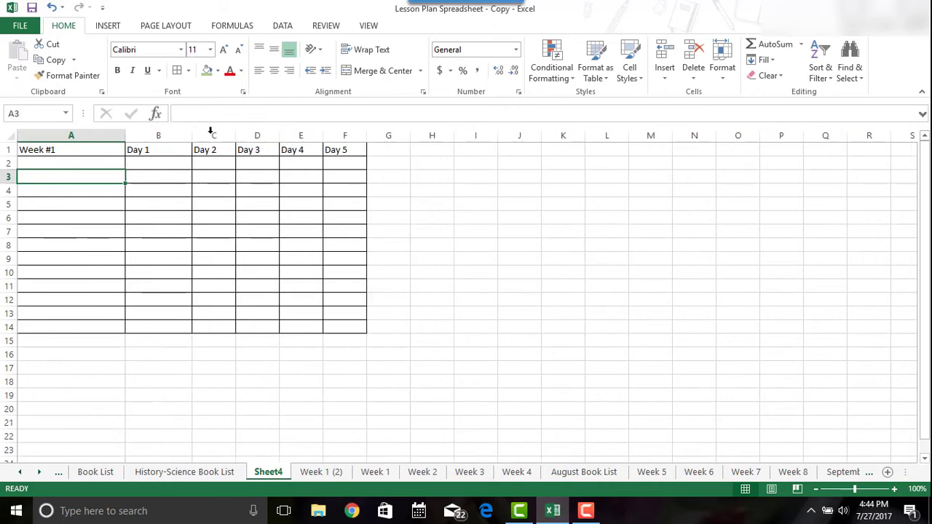
pyautogui.moveTo(192, 134); pyautogui.dragTo(861, 130)
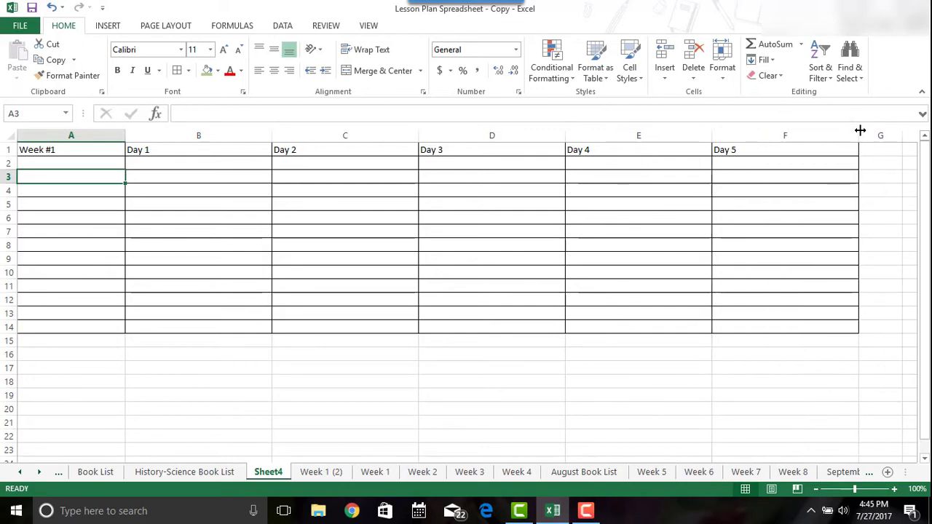
# Center the Day 1 to Day 5 headers in B1:F1.
pyautogui.click(718, 173)
pyautogui.press('Up')
pyautogui.press('Up')
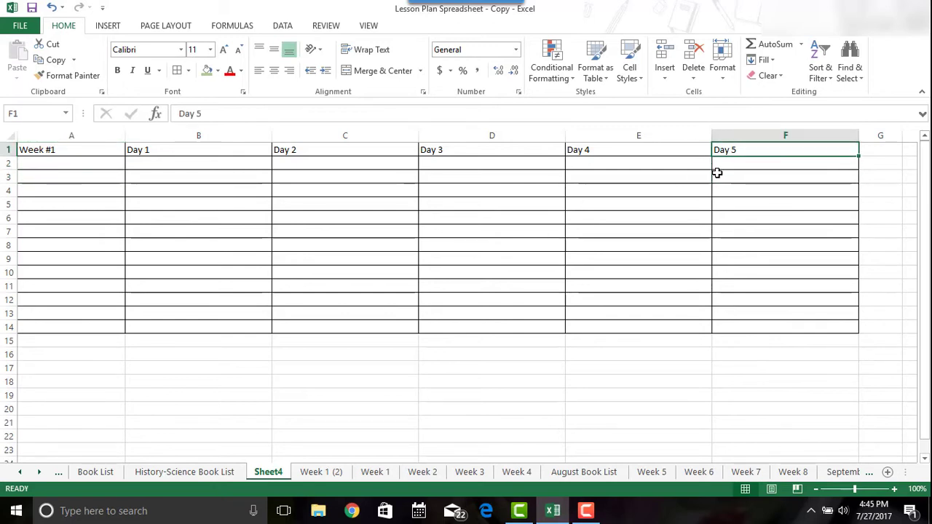
pyautogui.hotkey('shift', 'Left')
pyautogui.hotkey('shift', 'Left')
pyautogui.hotkey('shift', 'Left')
pyautogui.hotkey('shift', 'Left')
pyautogui.hotkey('shift', 'Left')
pyautogui.hotkey('shift', 'Right')
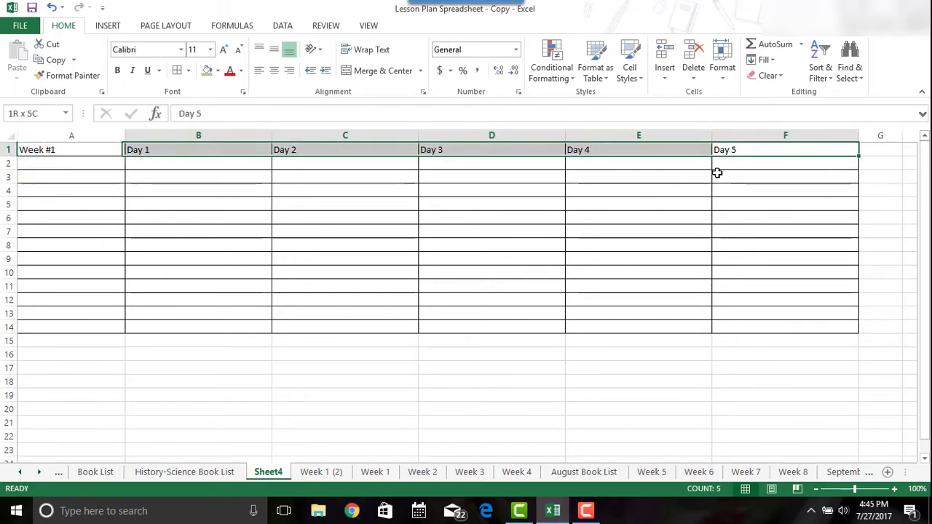
pyautogui.click(275, 70)
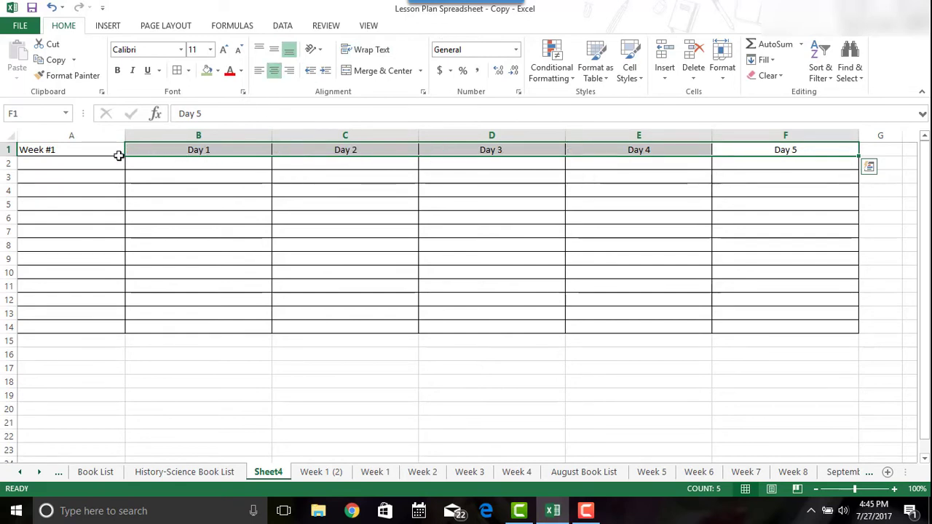
# Fill the header row A1:F1 with light green.
pyautogui.click(119, 155)
pyautogui.hotkey('shift', 'Right')
pyautogui.hotkey('shift', 'Right')
pyautogui.hotkey('shift', 'Right')
pyautogui.hotkey('shift', 'Right')
pyautogui.hotkey('shift', 'Right')
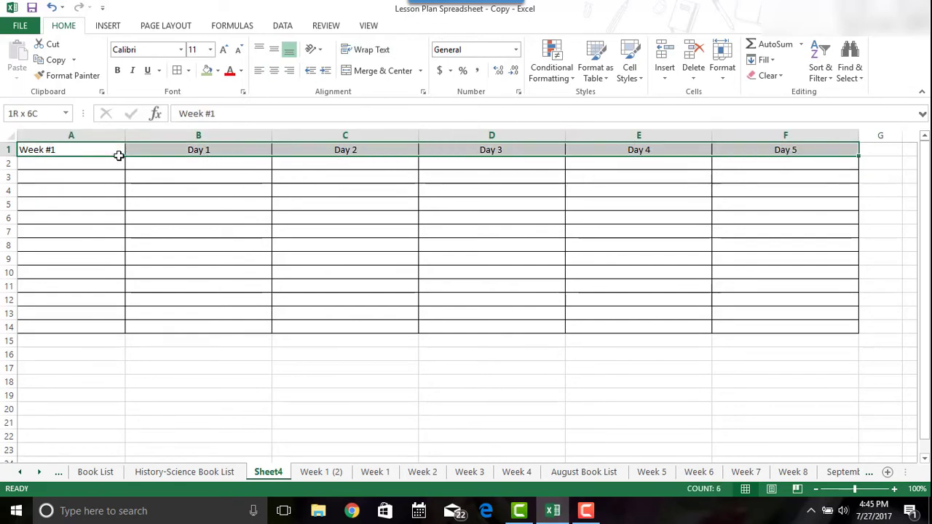
pyautogui.click(207, 71)
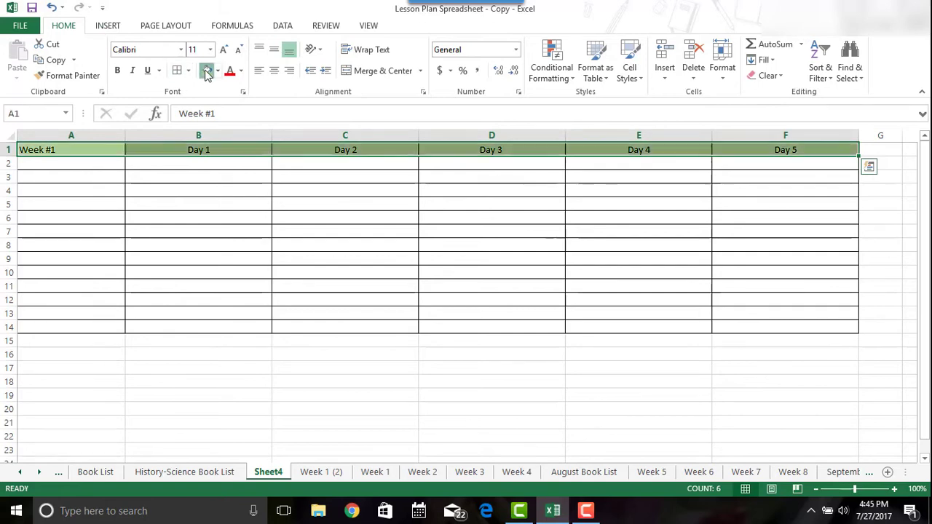
pyautogui.click(255, 219)
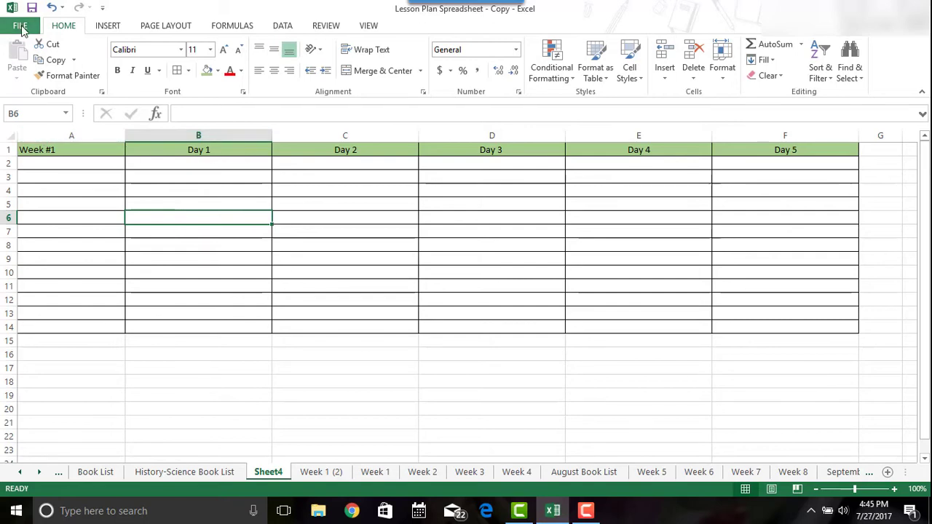
# Set the planner sheet to Landscape Orientation for printing and check both pages of the print preview.
pyautogui.click(21, 26)
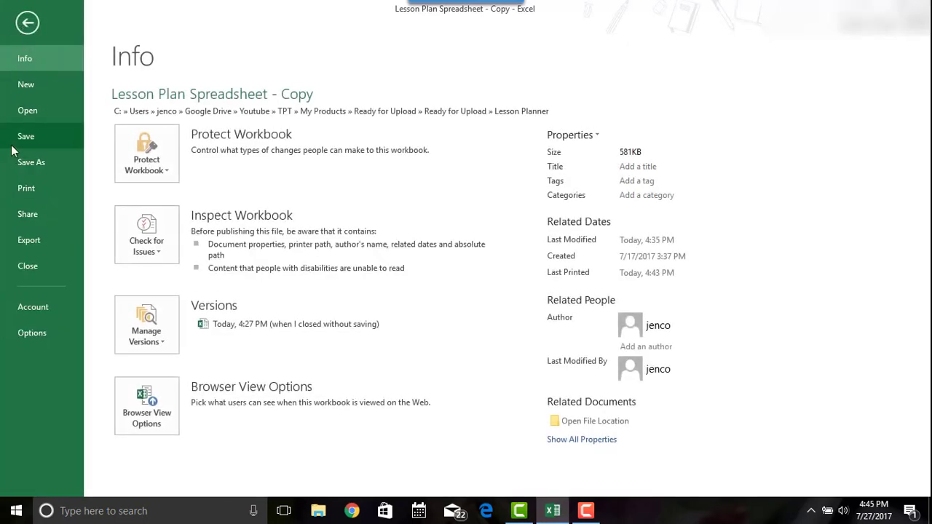
pyautogui.click(25, 190)
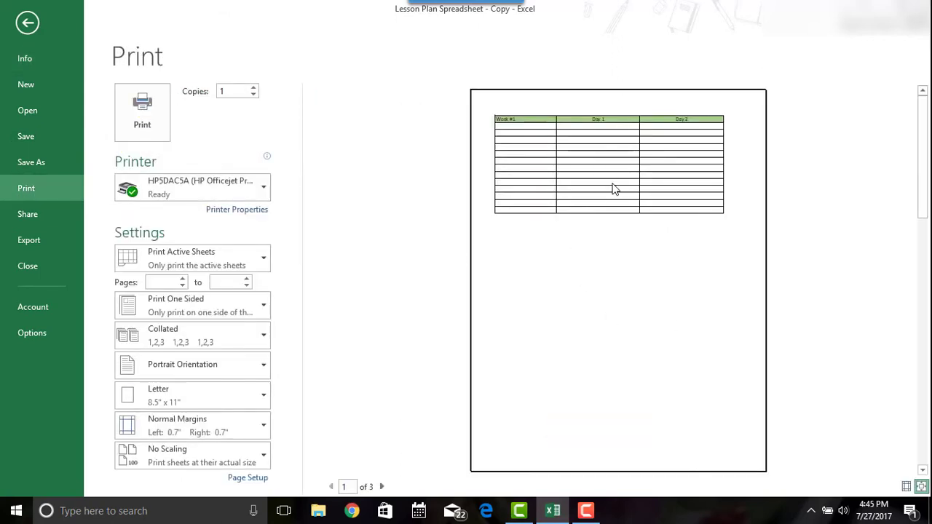
pyautogui.click(212, 375)
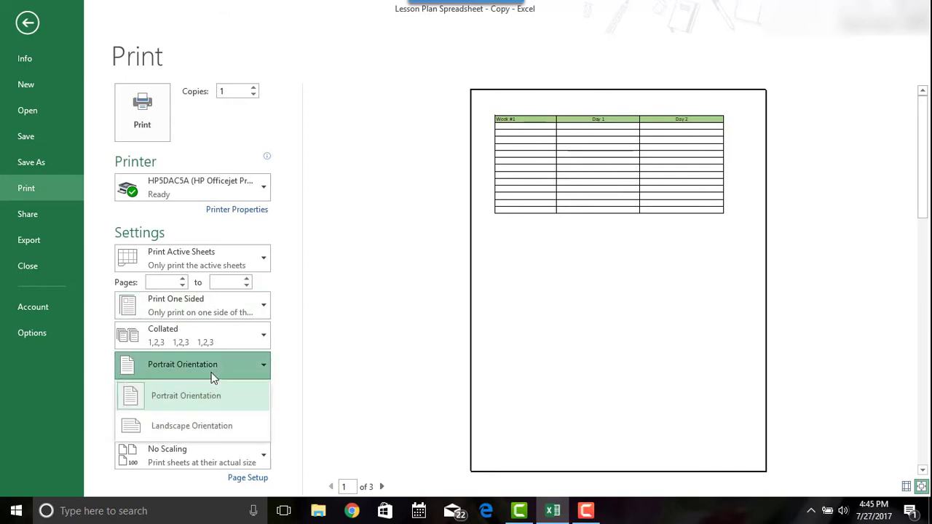
pyautogui.click(195, 430)
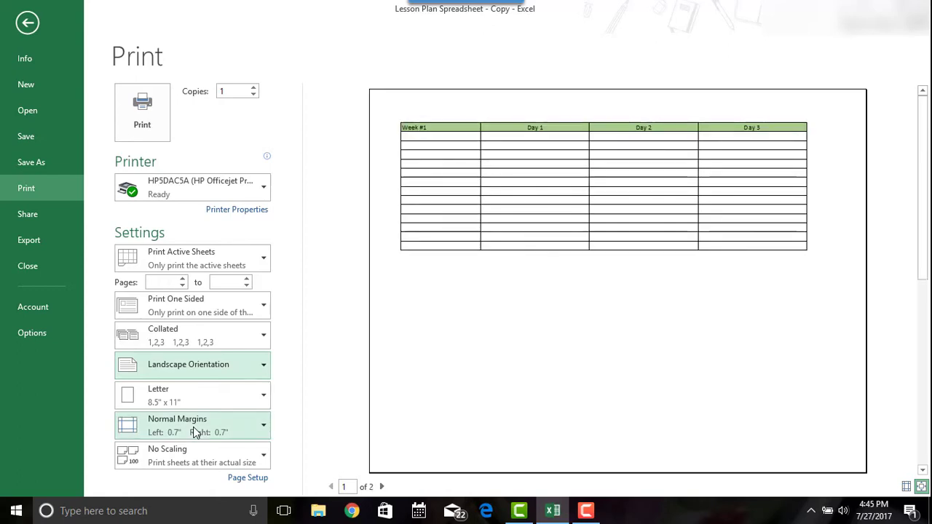
pyautogui.click(382, 488)
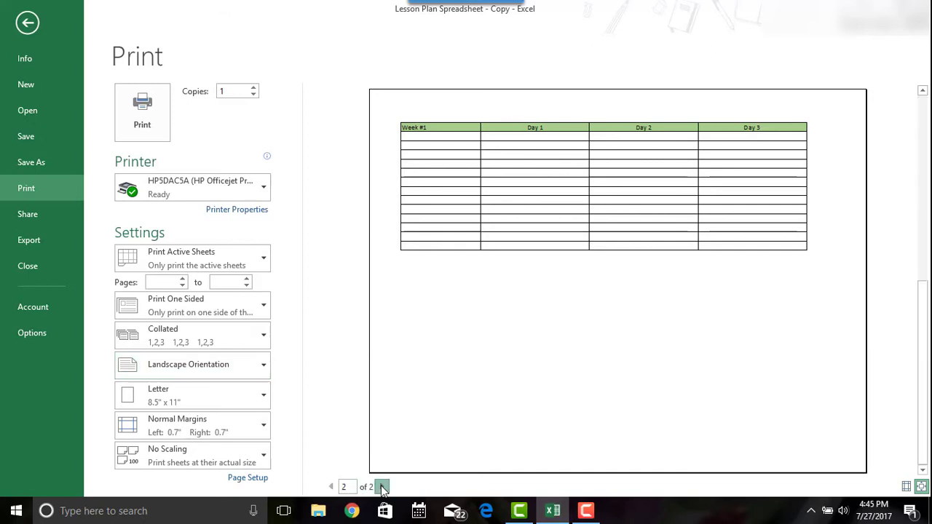
pyautogui.click(332, 487)
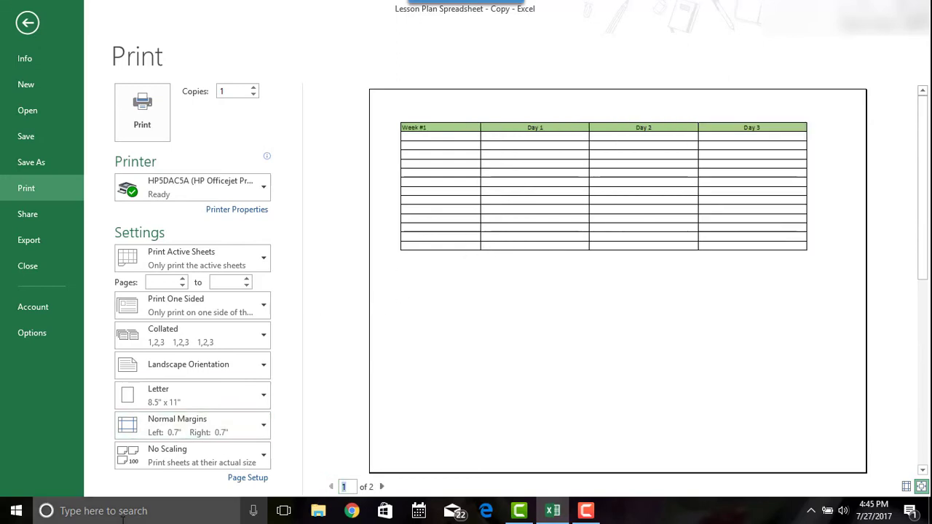
# Set the print scaling to Fit Sheet on One Page and return to the worksheet.
pyautogui.click(172, 458)
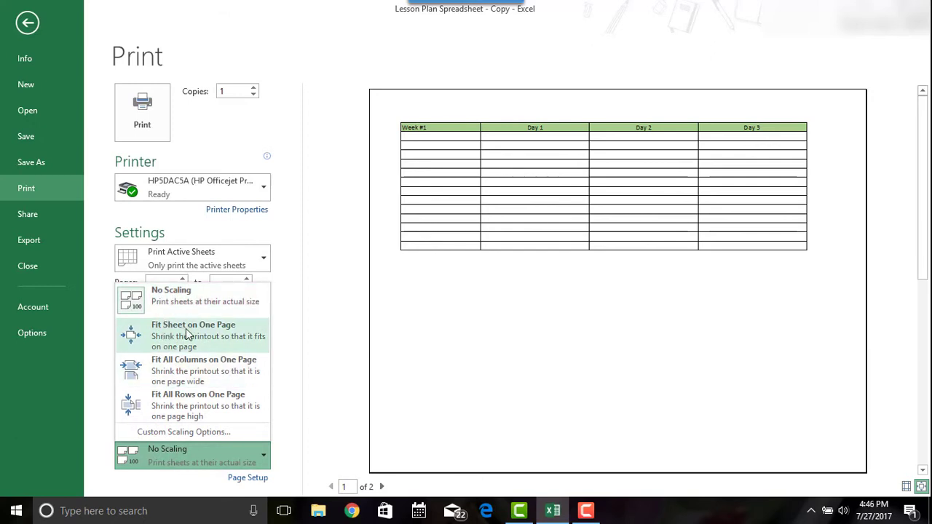
pyautogui.press('Escape')
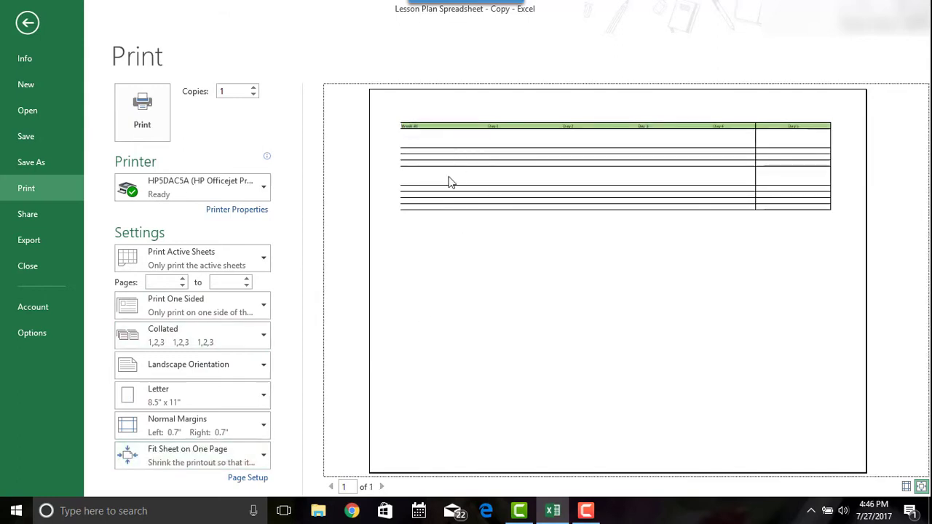
pyautogui.click(28, 24)
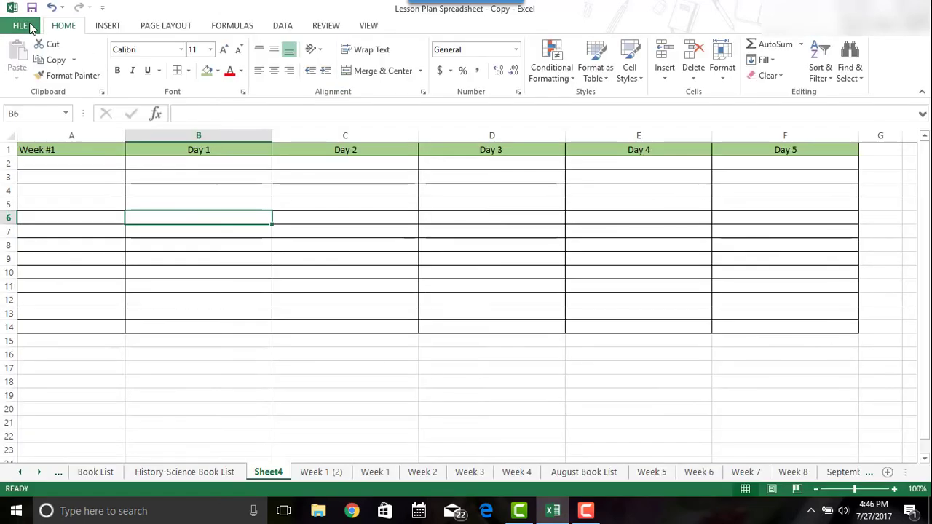
# Add the label "Notes:" in A16 below the planner table.
pyautogui.click(62, 286)
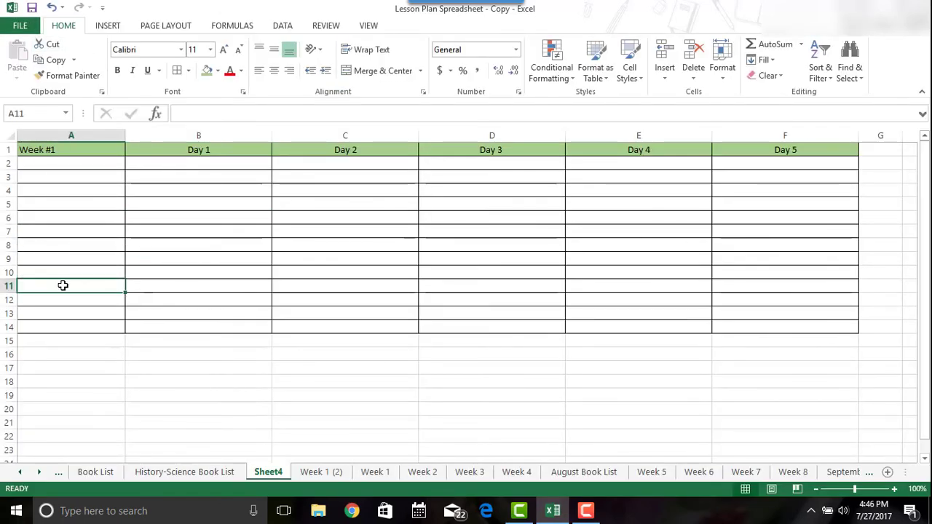
pyautogui.press('Down')
pyautogui.press('Down')
pyautogui.press('Down')
pyautogui.press('Down')
pyautogui.press('Down')
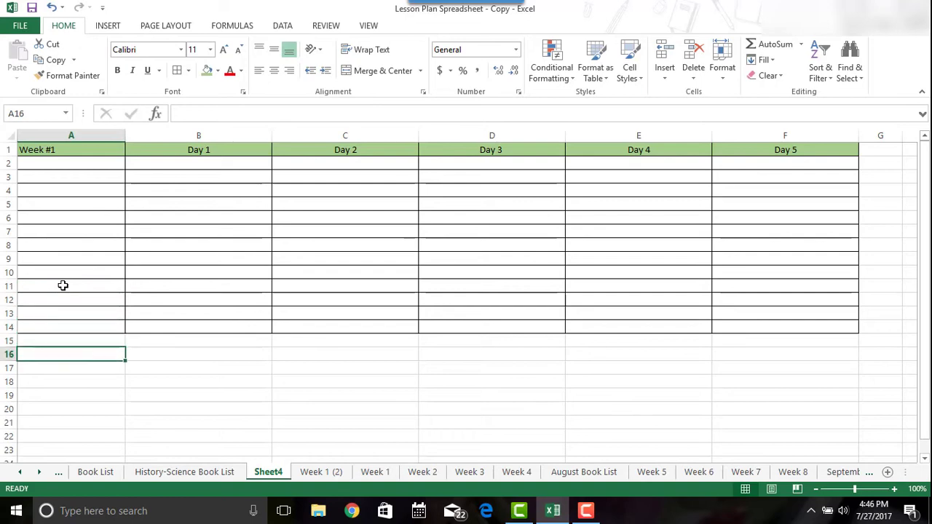
pyautogui.write('No')
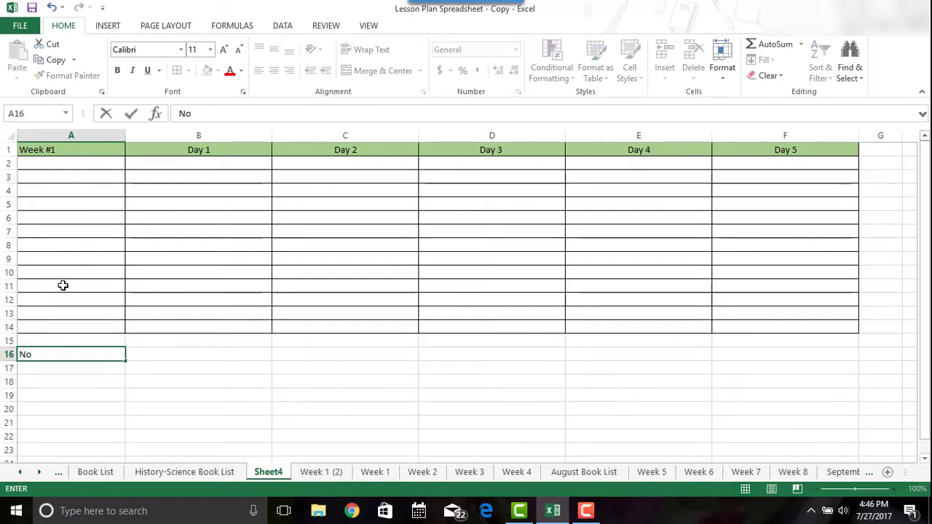
pyautogui.write('tes:')
pyautogui.press('Tab')
pyautogui.press('Return')
pyautogui.press('Return')
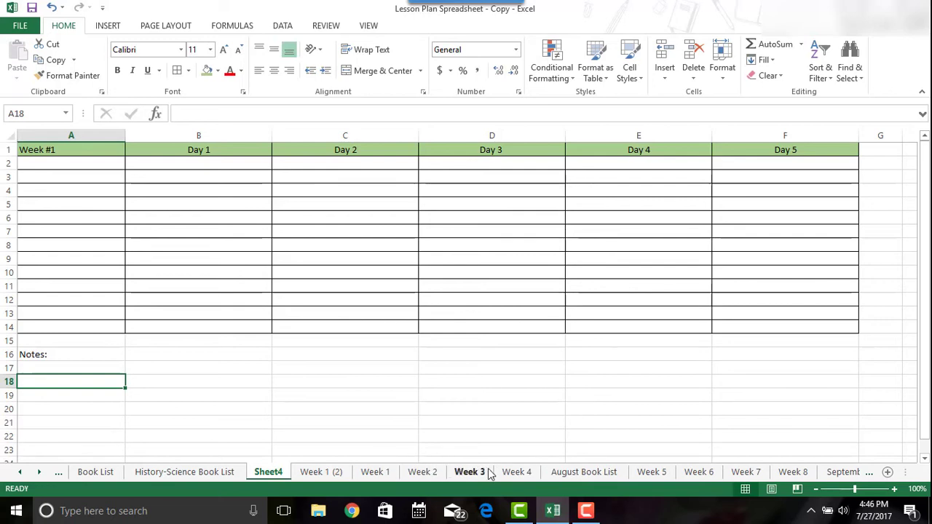
# Open the August Book List sheet and examine both pages of its print preview.
pyautogui.click(580, 478)
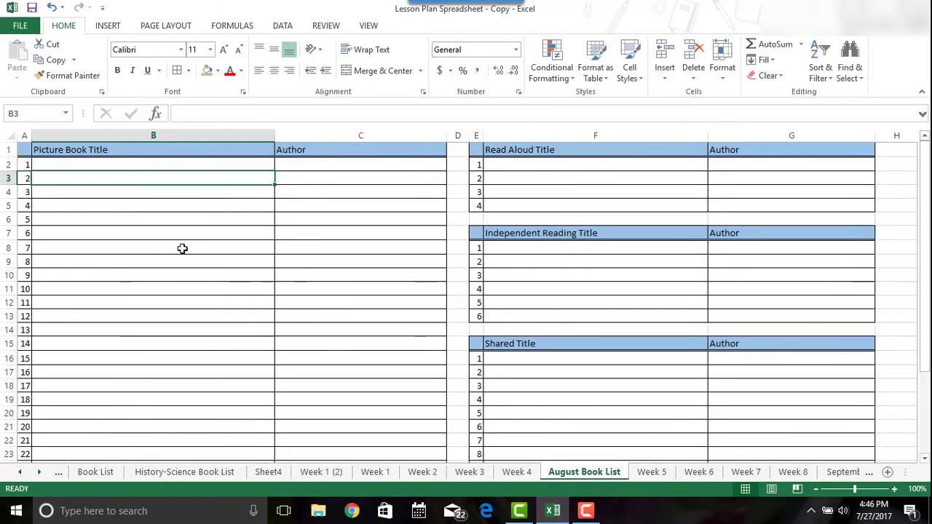
pyautogui.click(68, 149)
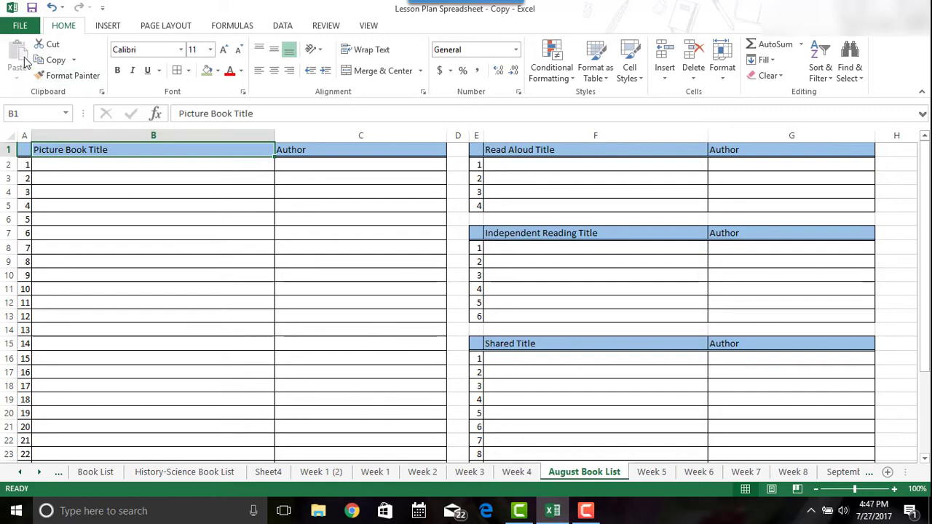
pyautogui.click(19, 26)
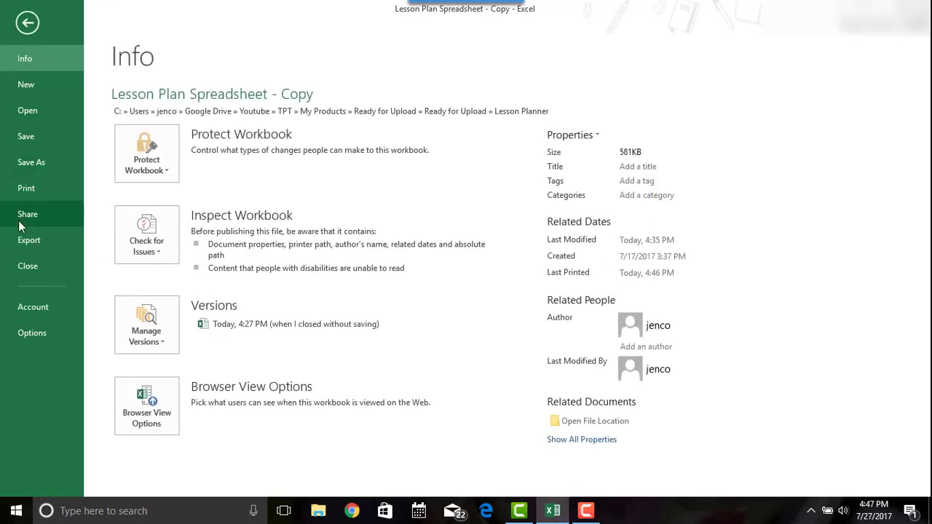
pyautogui.click(21, 190)
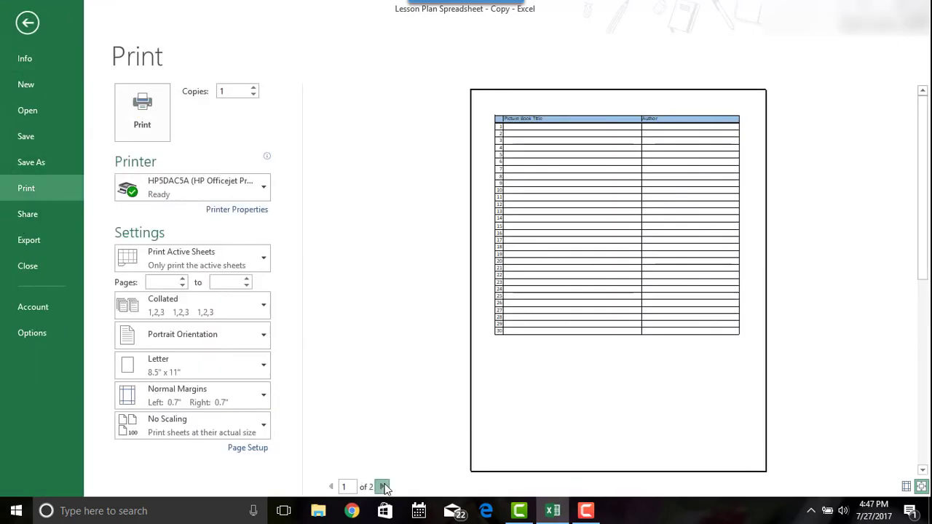
pyautogui.click(381, 486)
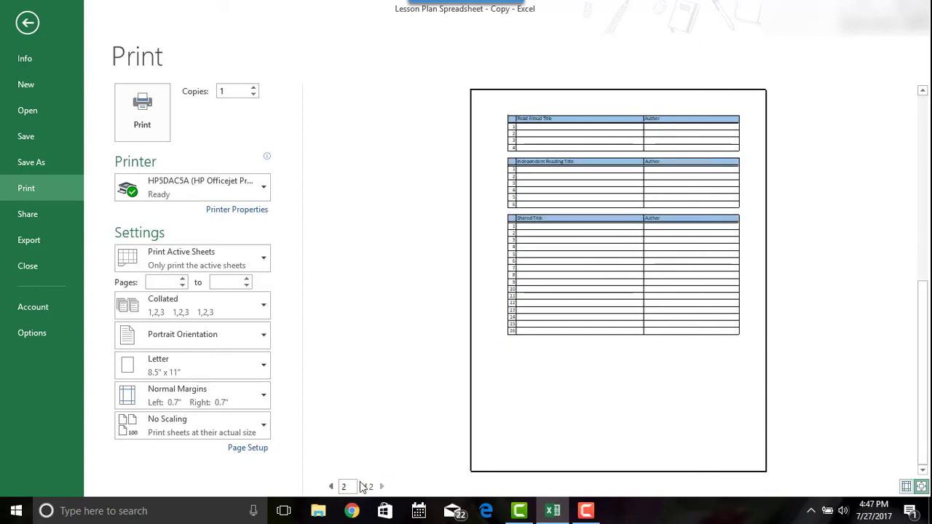
pyautogui.click(333, 487)
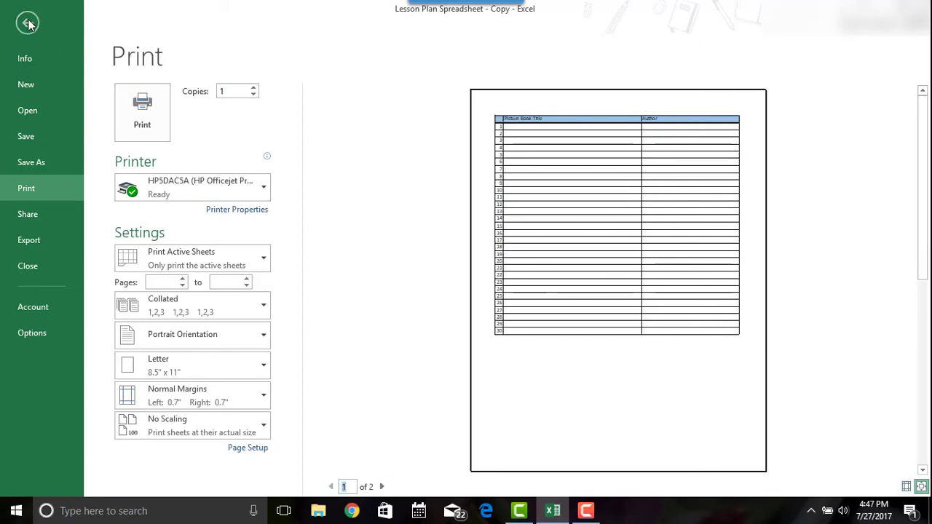
pyautogui.click(28, 24)
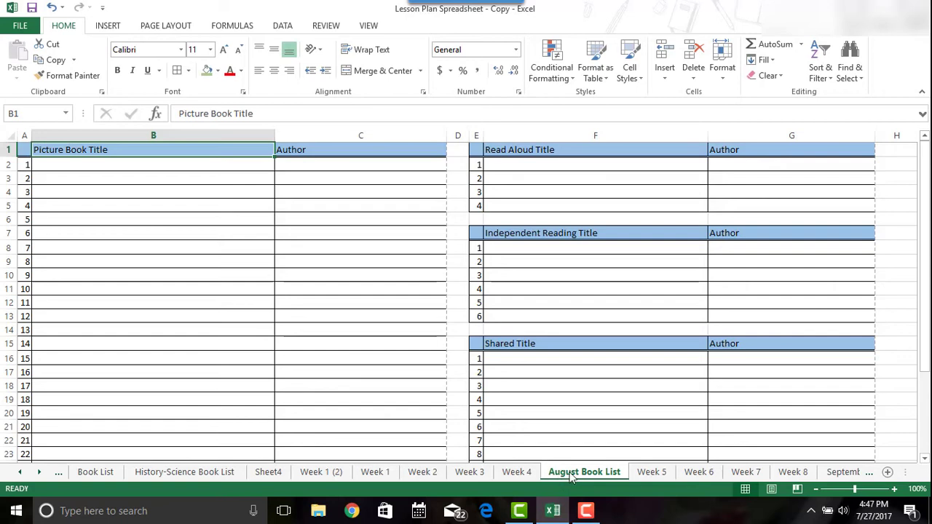
pyautogui.rightClick(573, 475)
pyautogui.click(606, 362)
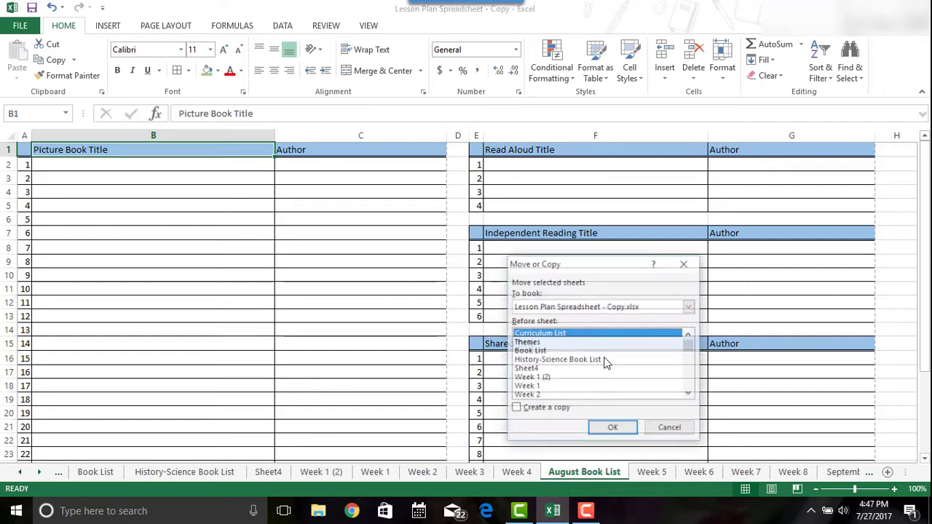
pyautogui.click(684, 263)
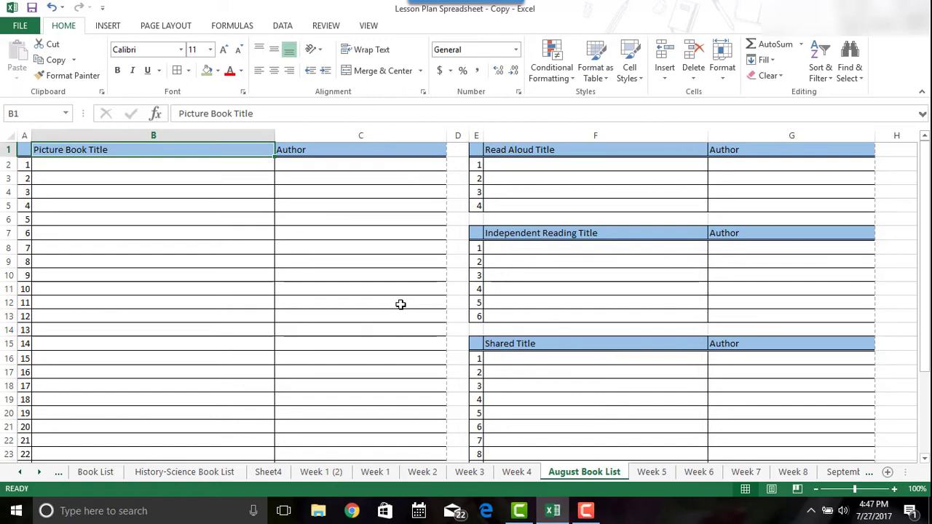
# Review the August Book List alongside the Week 1 and Week 2 planner sheets, including the week header in A1 of Week 2.
pyautogui.click(376, 475)
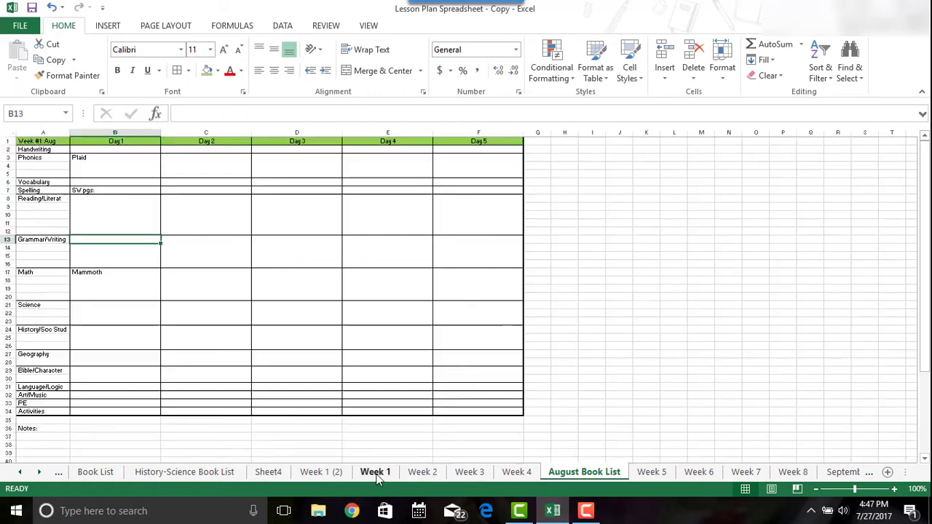
pyautogui.click(573, 475)
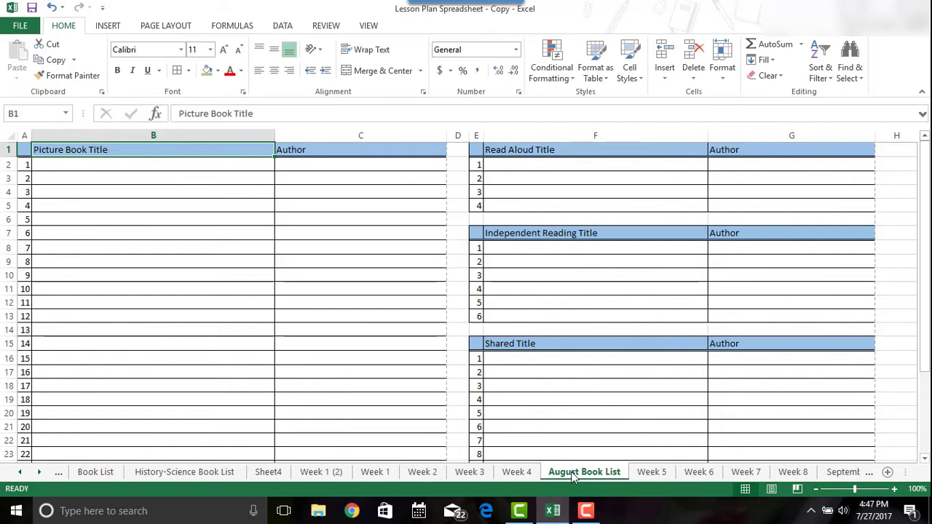
pyautogui.click(421, 473)
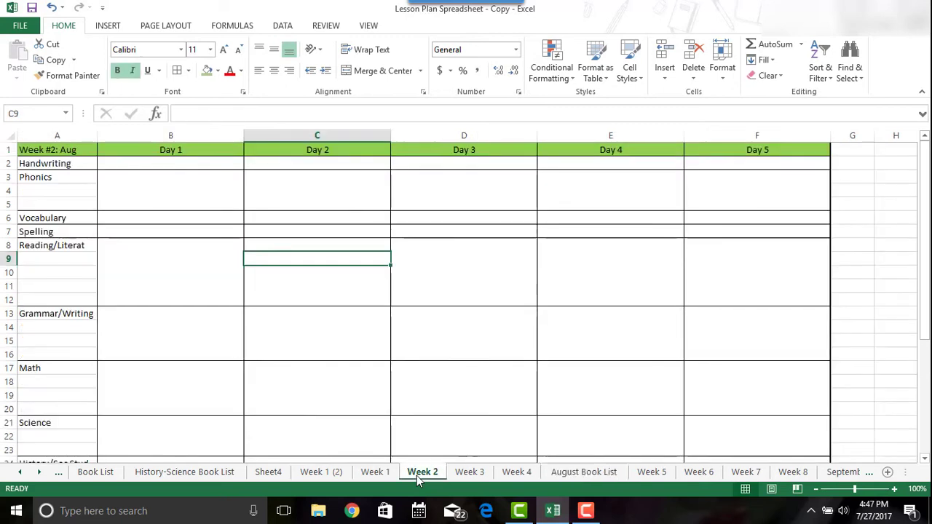
pyautogui.click(52, 149)
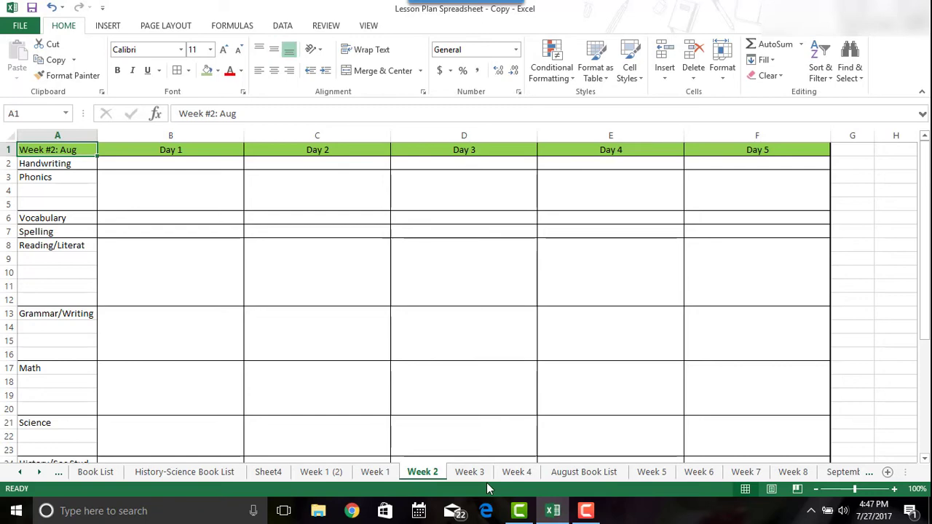
pyautogui.click(377, 473)
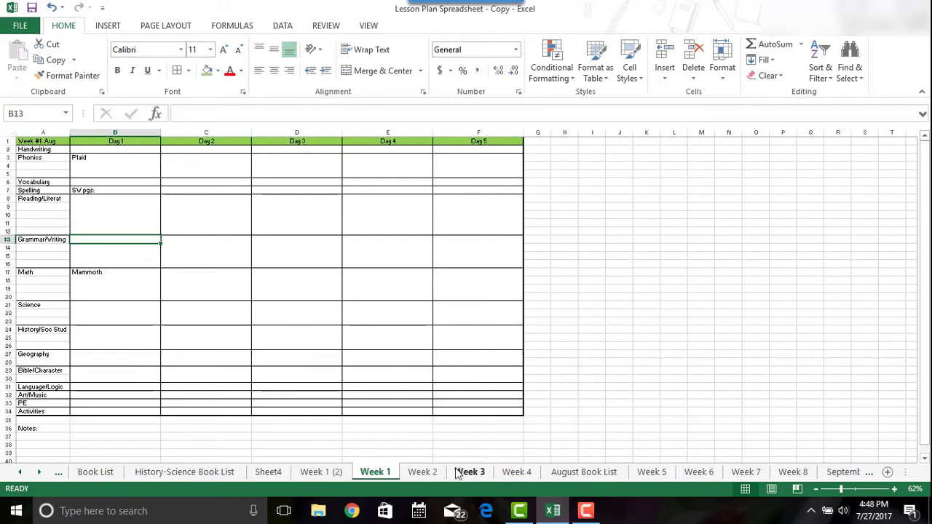
# Look through the weekly planner and monthly book list sheets from Week 5 onward, finishing on the Summer Reading List sheet.
pyautogui.click(671, 473)
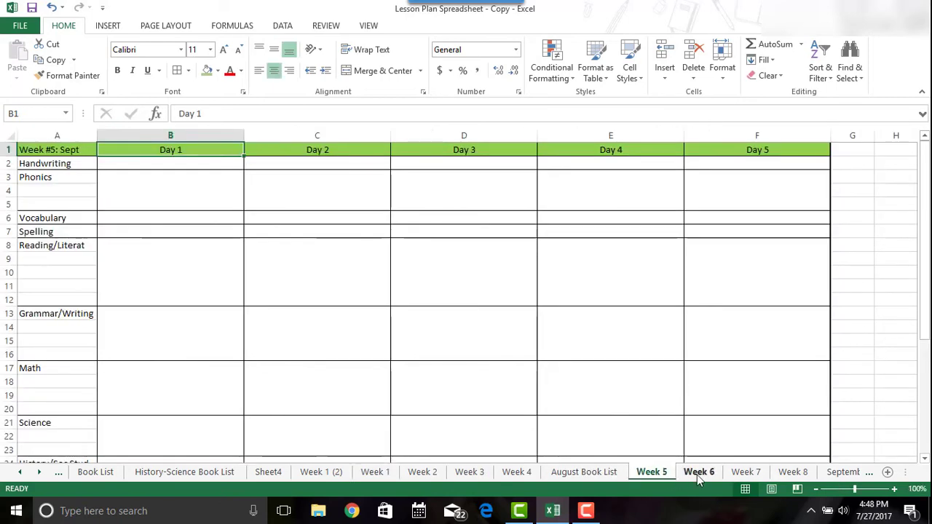
pyautogui.click(698, 473)
pyautogui.click(746, 472)
pyautogui.click(793, 472)
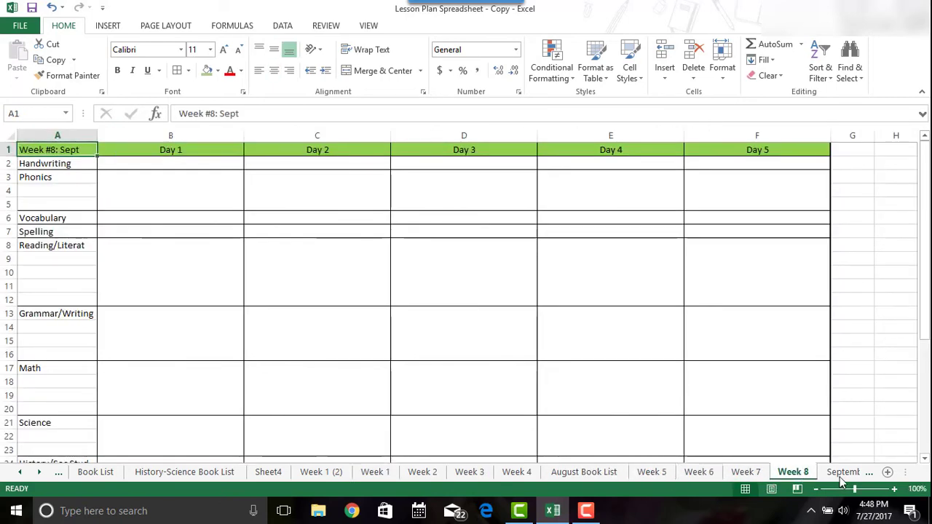
pyautogui.click(843, 472)
pyautogui.click(843, 472)
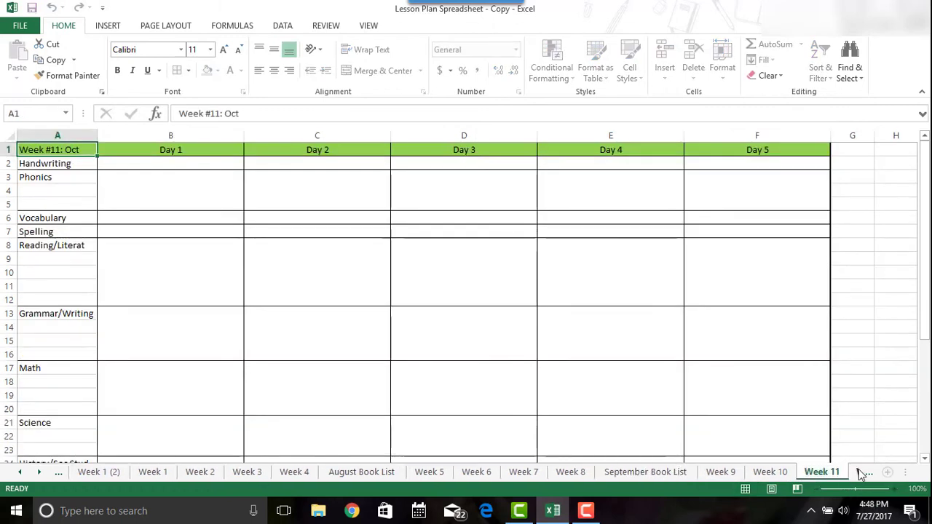
pyautogui.click(862, 474)
pyautogui.click(862, 474)
pyautogui.click(862, 474)
pyautogui.click(861, 474)
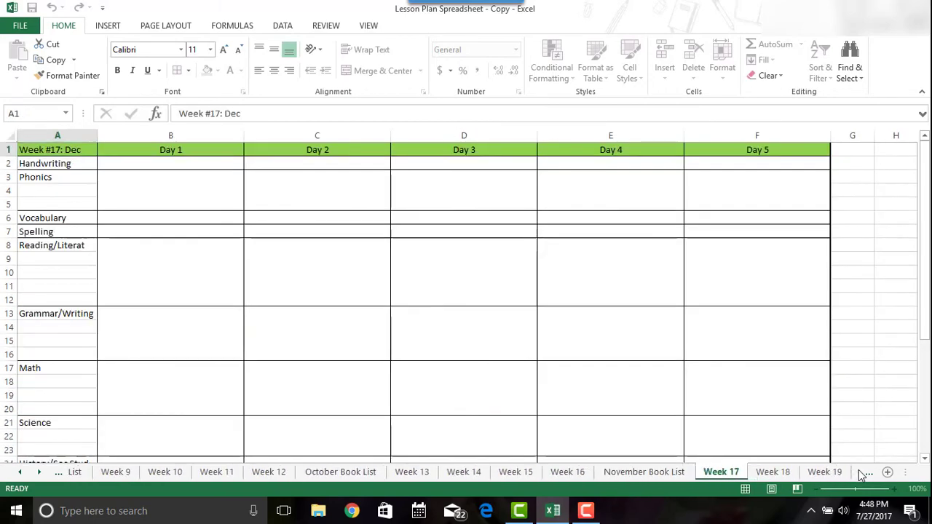
pyautogui.click(861, 474)
pyautogui.click(862, 475)
pyautogui.click(862, 474)
pyautogui.click(862, 474)
pyautogui.click(862, 474)
pyautogui.click(862, 475)
pyautogui.click(862, 474)
pyautogui.click(862, 474)
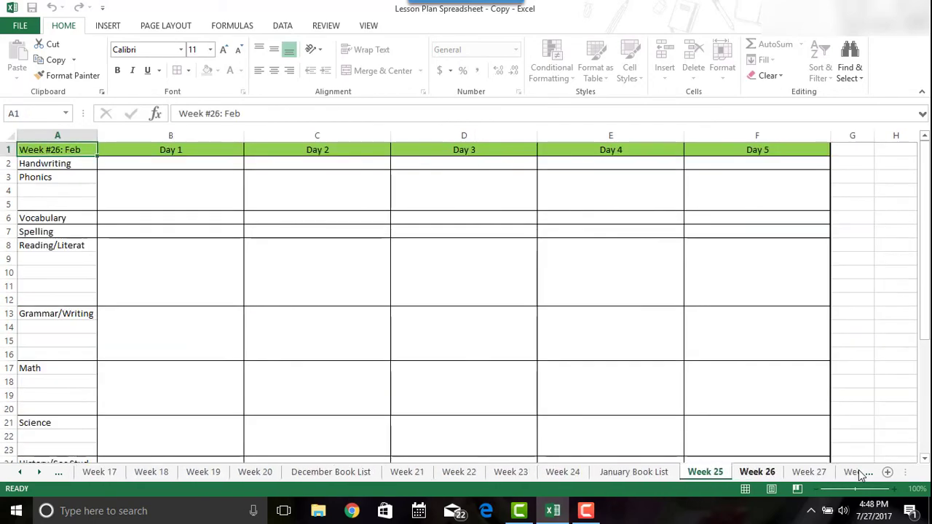
pyautogui.doubleClick(862, 474)
pyautogui.doubleClick(862, 474)
pyautogui.click(862, 474)
pyautogui.doubleClick(861, 475)
pyautogui.click(862, 474)
pyautogui.doubleClick(861, 475)
pyautogui.click(862, 474)
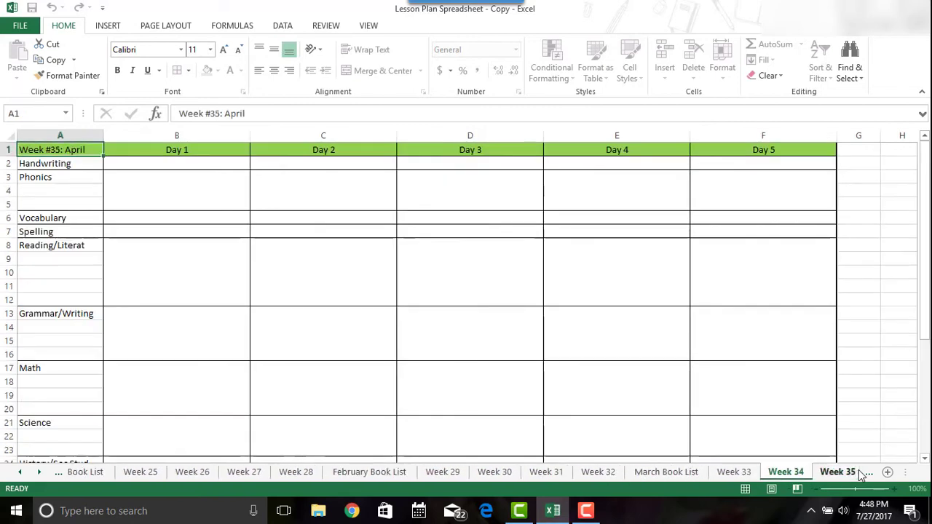
pyautogui.click(862, 474)
pyautogui.doubleClick(861, 474)
pyautogui.click(862, 474)
pyautogui.doubleClick(862, 475)
pyautogui.click(861, 475)
pyautogui.doubleClick(862, 474)
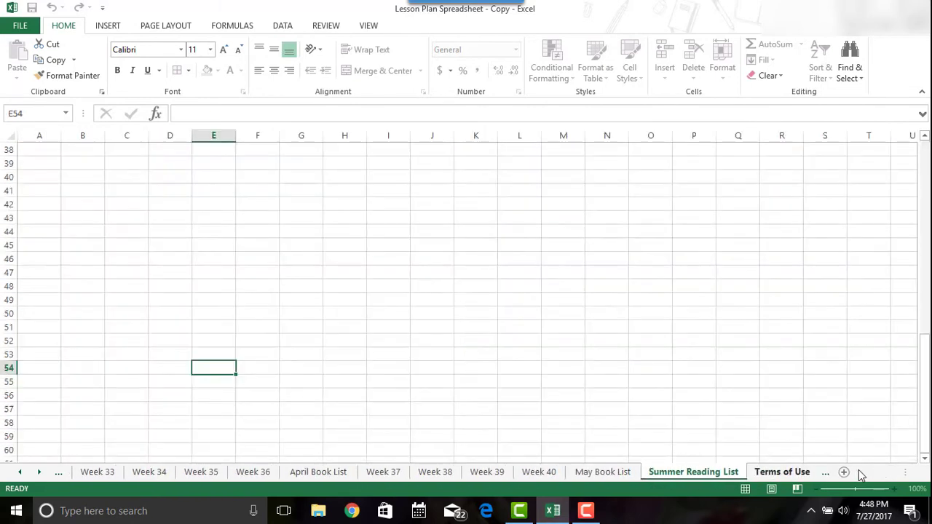
pyautogui.click(858, 469)
pyautogui.click(710, 477)
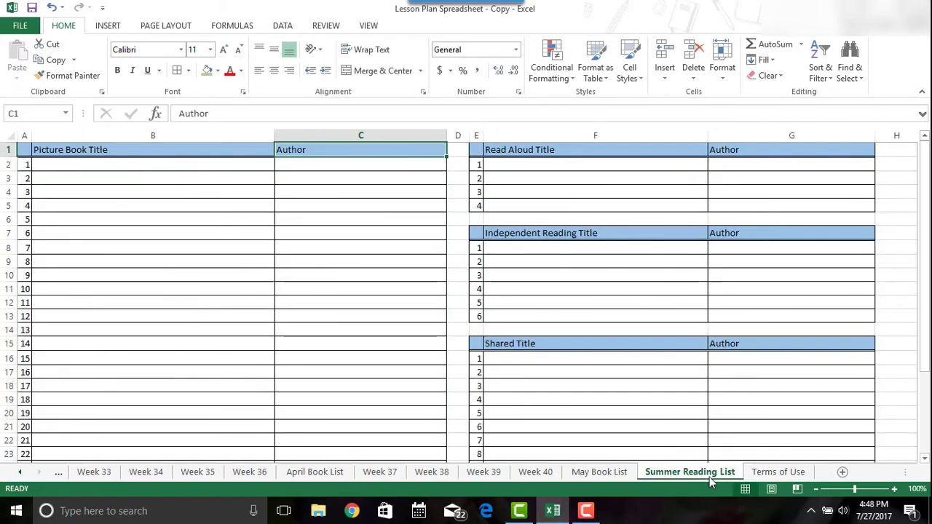
# Select cell A1 on the Summer Reading List sheet and compare its layout with the May Book List sheet.
pyautogui.click(433, 370)
pyautogui.press('Left')
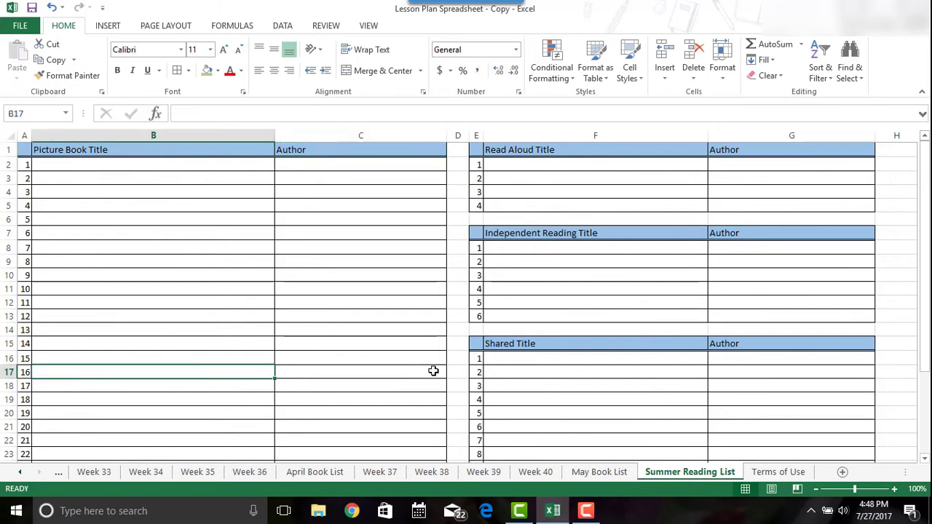
pyautogui.press('Left')
pyautogui.press('Up')
pyautogui.press('Up')
pyautogui.press('Up')
pyautogui.press('Up')
pyautogui.press('Up')
pyautogui.press('Up')
pyautogui.press('Up')
pyautogui.press('Up')
pyautogui.press('Up')
pyautogui.press('Up')
pyautogui.press('Up')
pyautogui.press('Up')
pyautogui.press('Up')
pyautogui.press('Up')
pyautogui.press('Up')
pyautogui.press('Up')
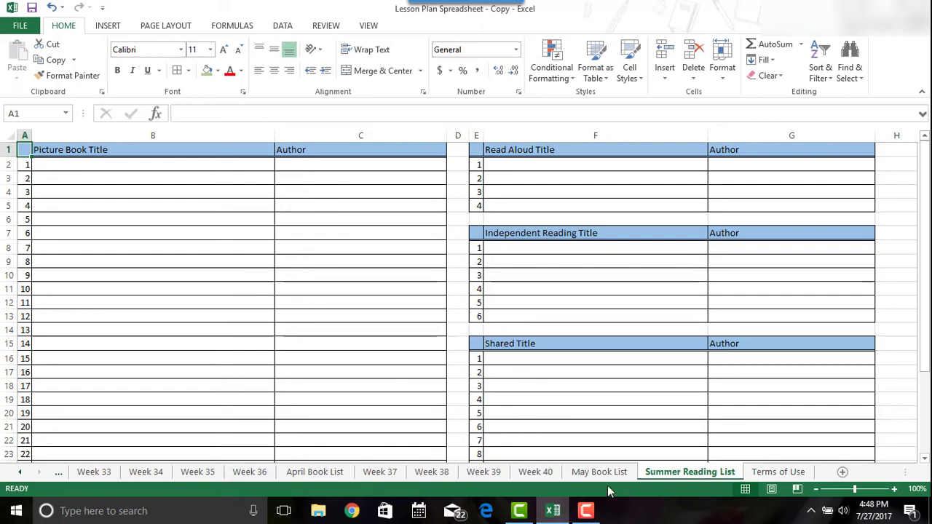
pyautogui.click(585, 478)
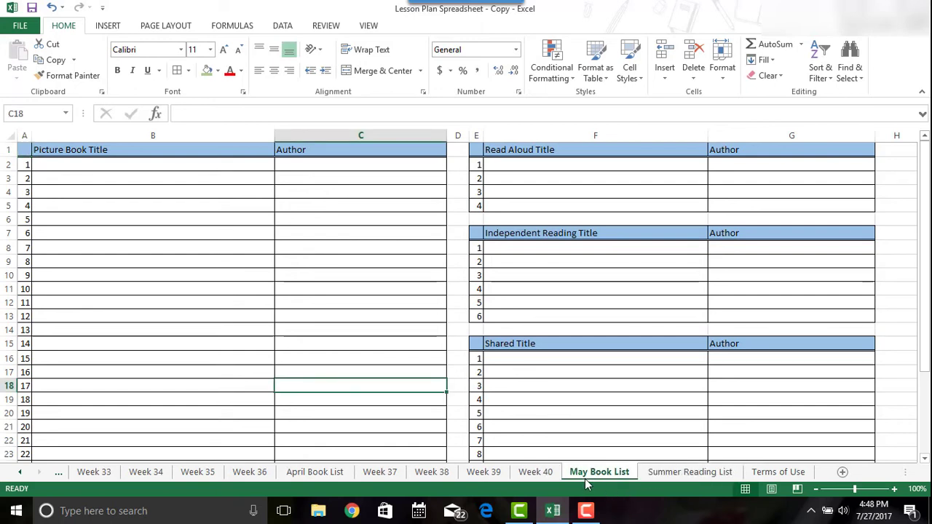
pyautogui.click(688, 477)
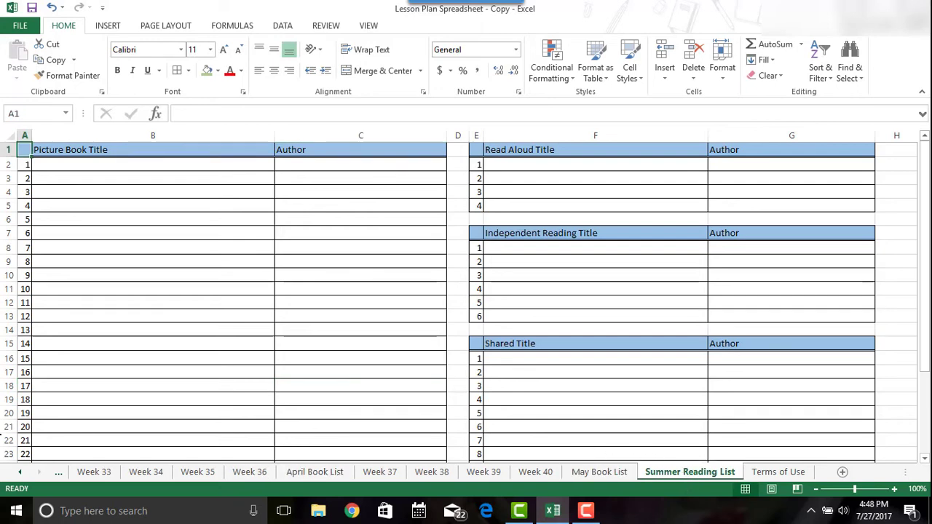
# Go back through the workbook's sheets and open the Week 1 planner sheet.
pyautogui.click(20, 472)
pyautogui.click(20, 472)
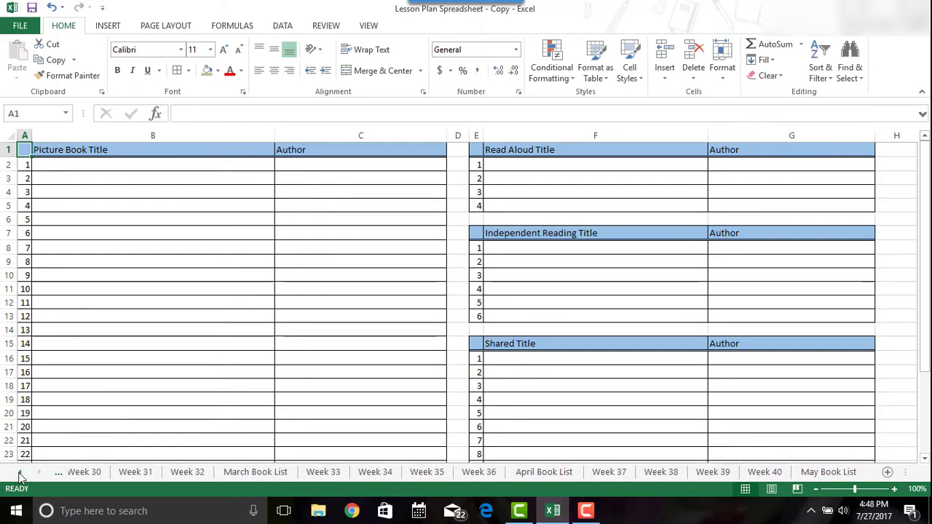
pyautogui.click(20, 473)
pyautogui.click(19, 473)
pyautogui.click(20, 474)
pyautogui.click(20, 473)
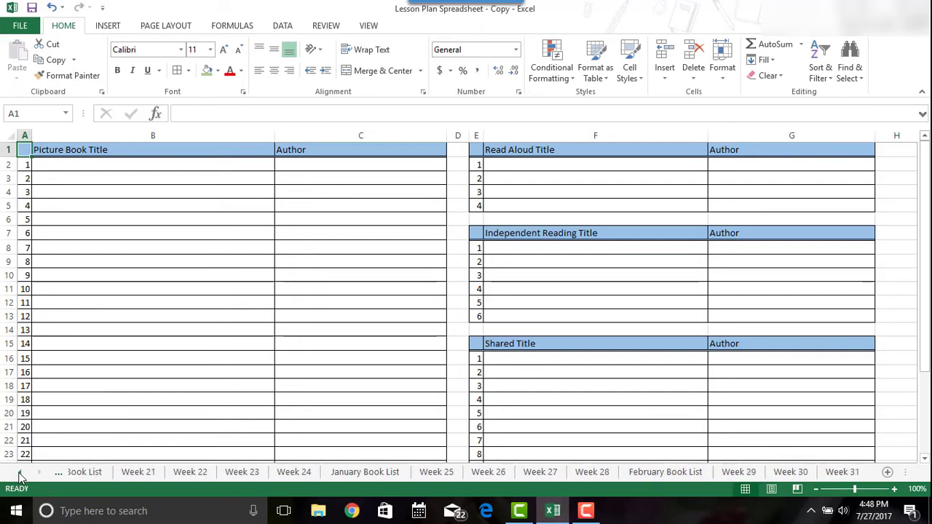
pyautogui.click(19, 474)
pyautogui.click(20, 474)
pyautogui.click(20, 473)
pyautogui.click(20, 473)
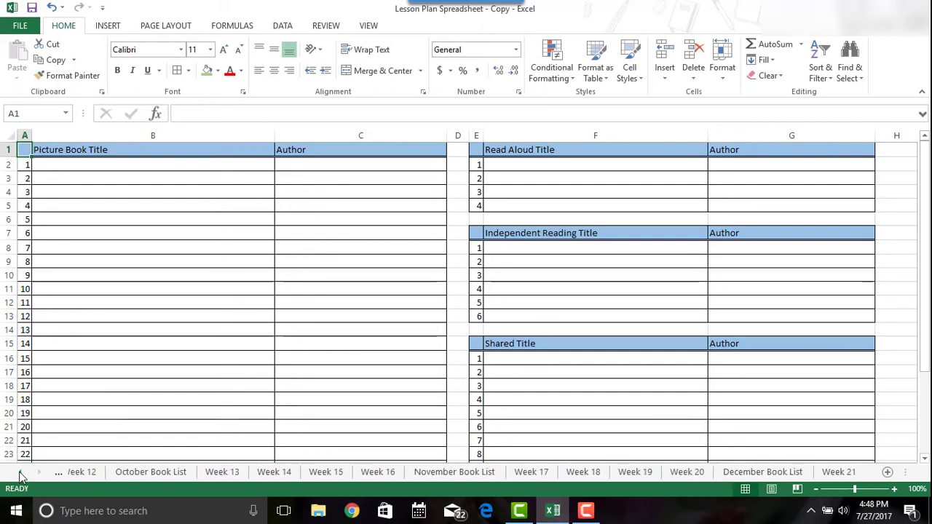
pyautogui.click(19, 473)
pyautogui.click(20, 474)
pyautogui.click(19, 473)
pyautogui.click(19, 473)
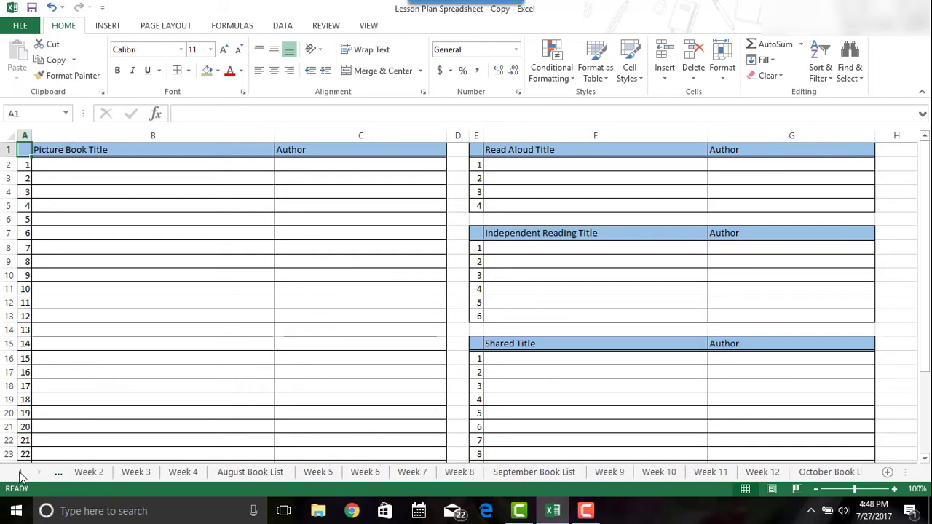
pyautogui.click(20, 474)
pyautogui.click(19, 473)
pyautogui.click(19, 473)
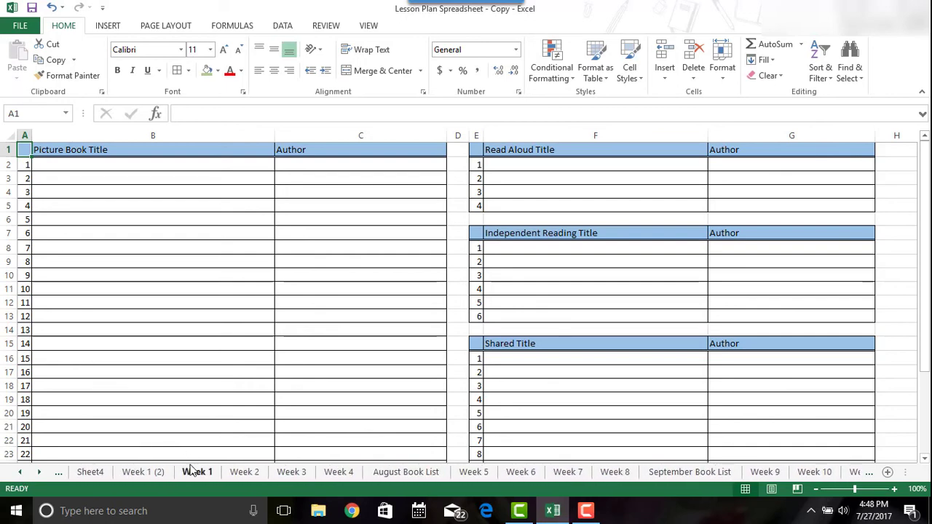
pyautogui.click(196, 474)
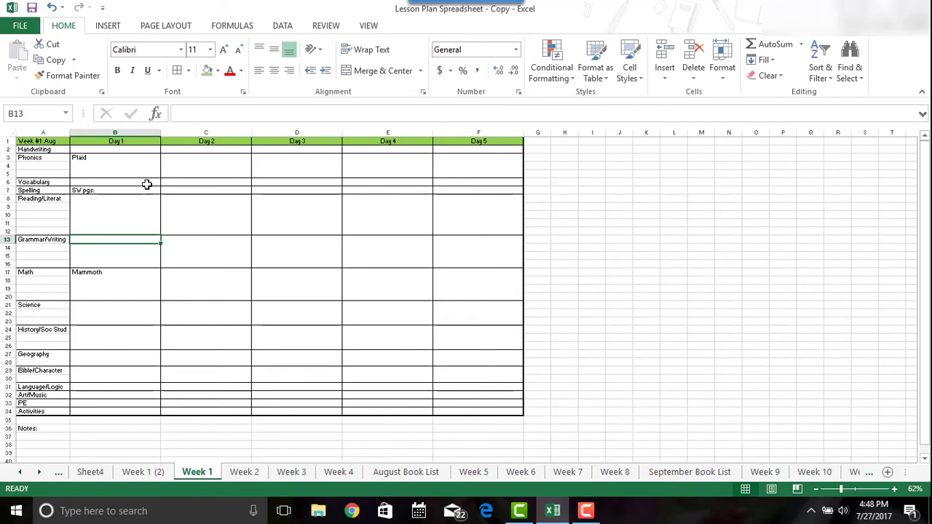
# Change the Day 1 Phonics entry in B3 to "Plaid pgs: 1-2".
pyautogui.click(124, 161)
pyautogui.press('Down')
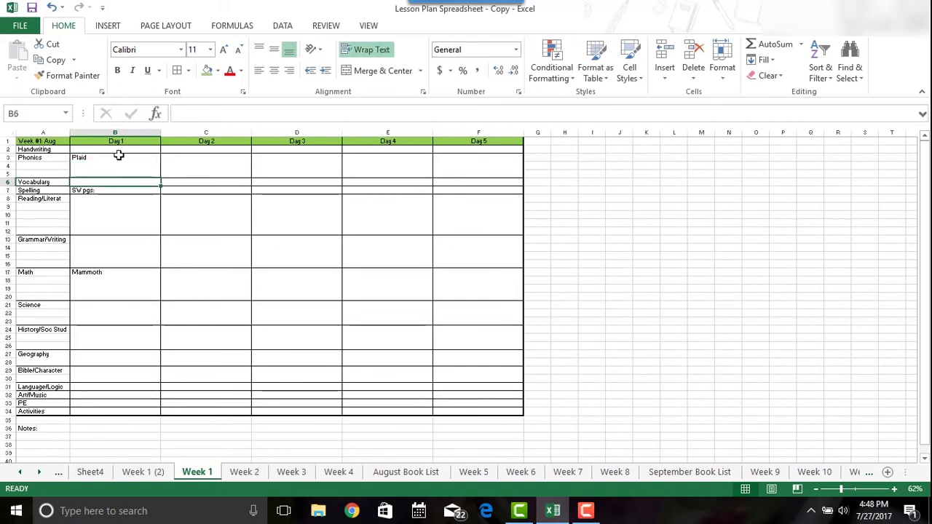
pyautogui.doubleClick(119, 157)
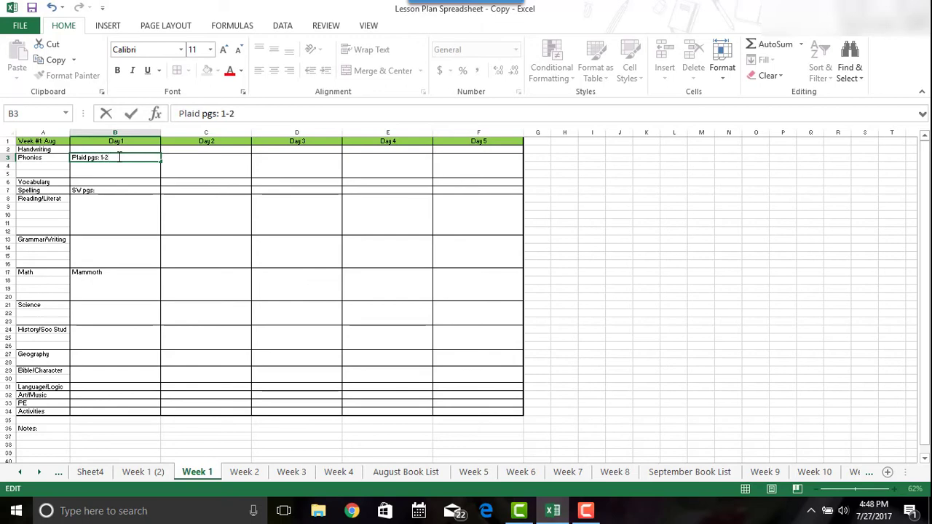
pyautogui.click(97, 181)
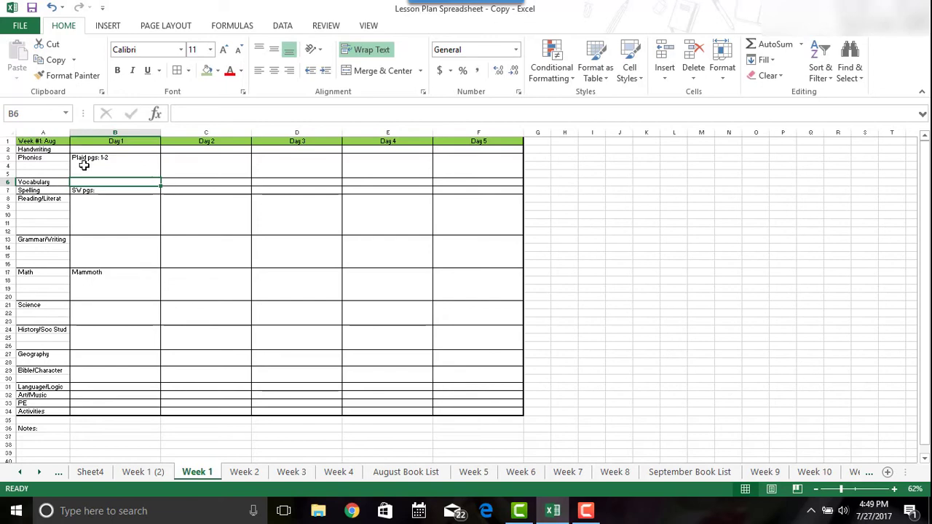
# Enter "ABEKA: pgs 5-10" as the second Day 1 Phonics lesson in B4.
pyautogui.click(84, 166)
pyautogui.write('ABEKA: pgs 5-10')
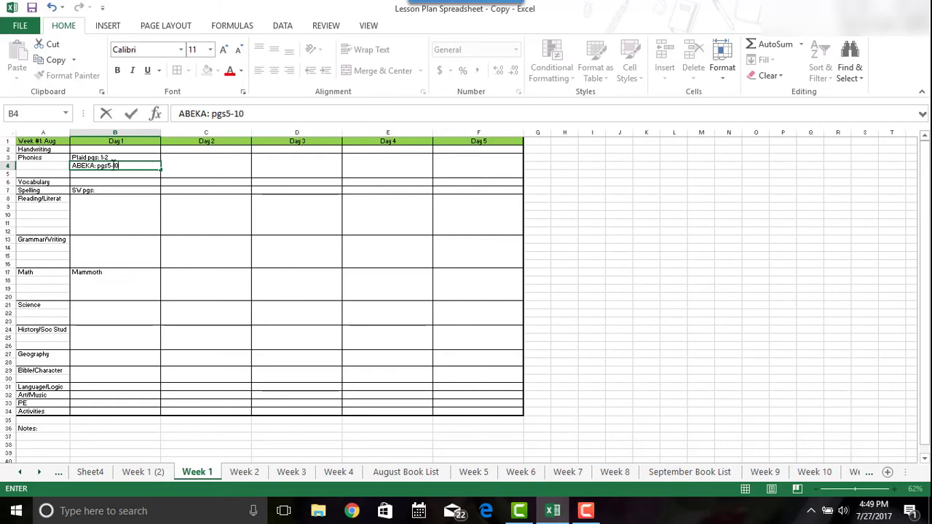
pyautogui.click(120, 214)
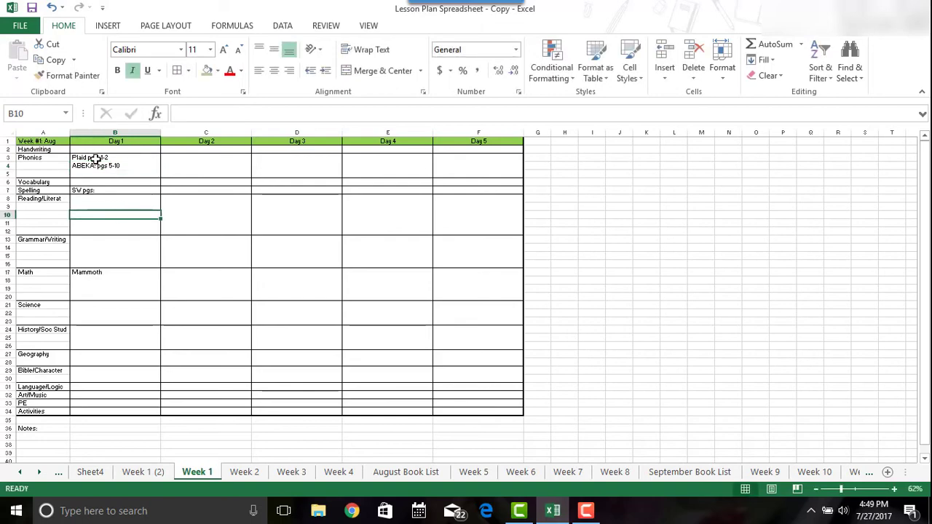
# Fill the Day 1 Phonics cell B3 with light gray.
pyautogui.click(95, 159)
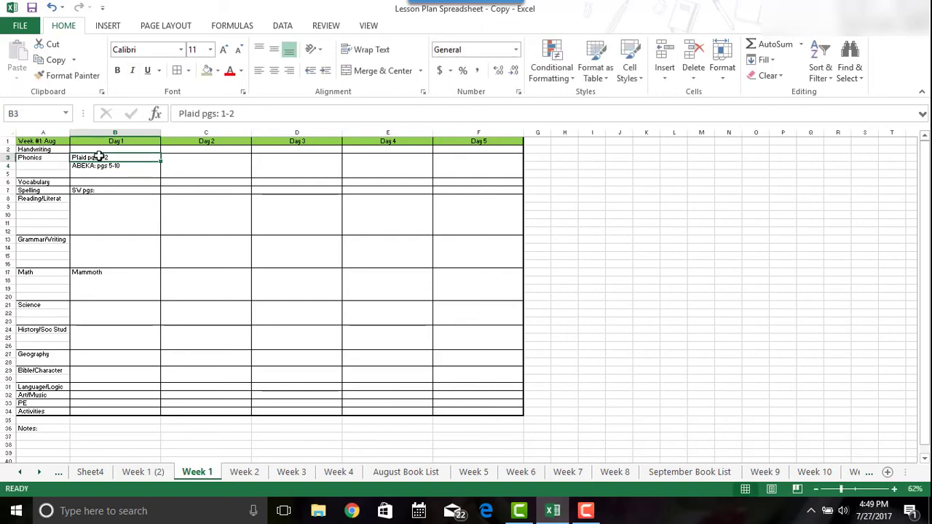
pyautogui.click(218, 71)
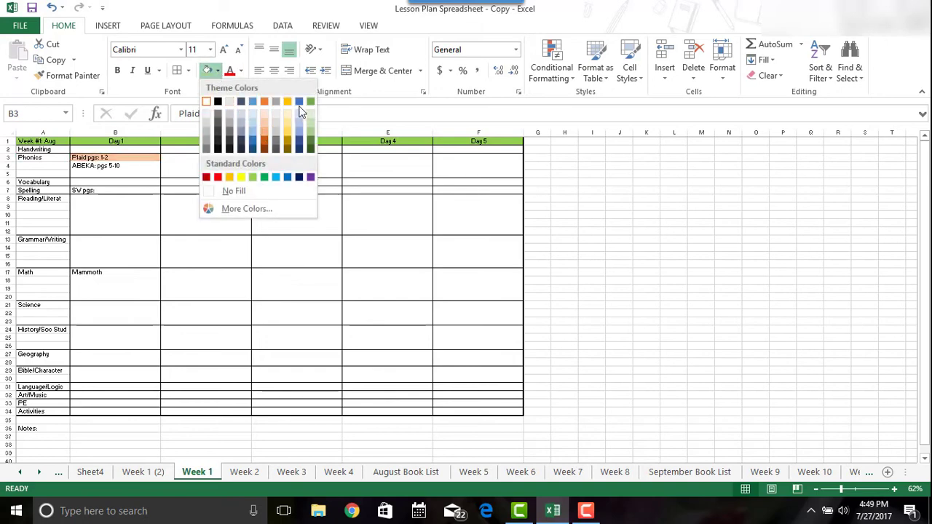
pyautogui.click(207, 121)
pyautogui.click(169, 221)
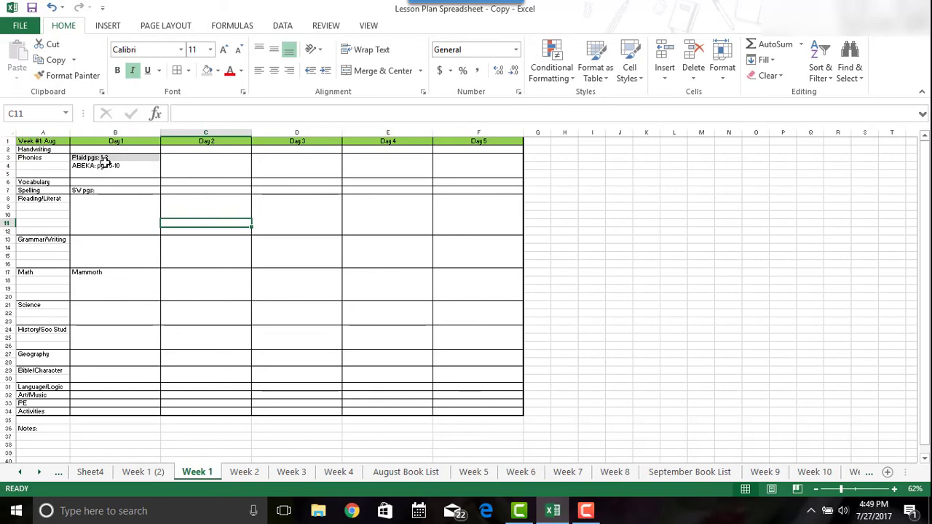
# Apply the same light gray fill to the Day 1 Spelling cell B7 and the Day 3 Math cell D17.
pyautogui.click(95, 188)
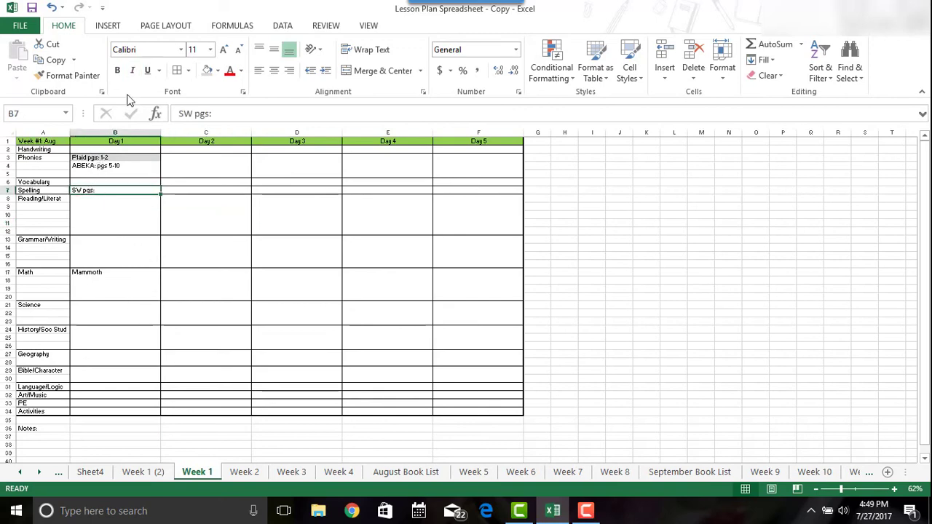
pyautogui.click(207, 73)
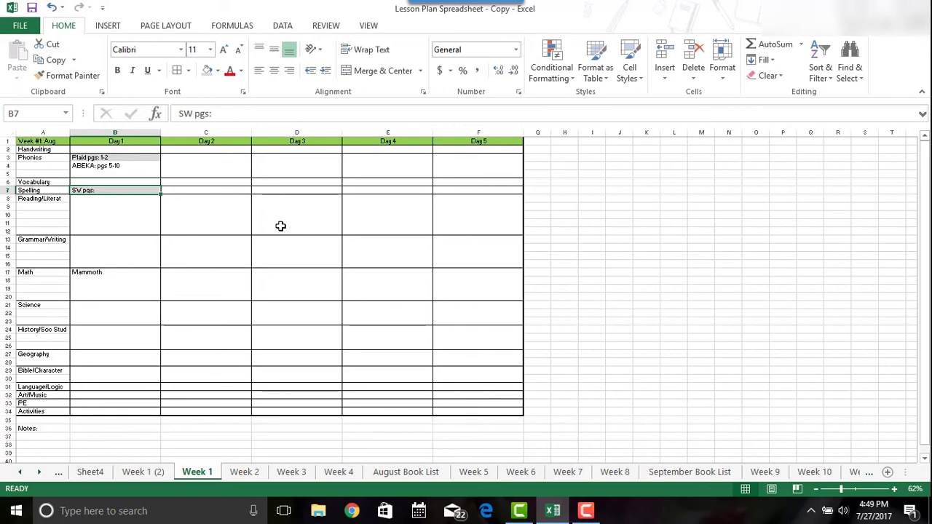
pyautogui.click(282, 276)
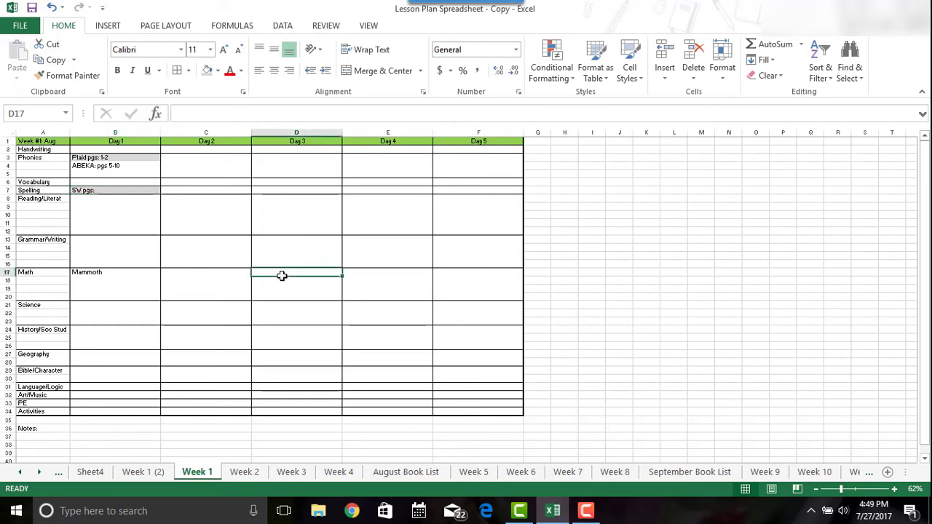
pyautogui.click(205, 71)
pyautogui.click(182, 362)
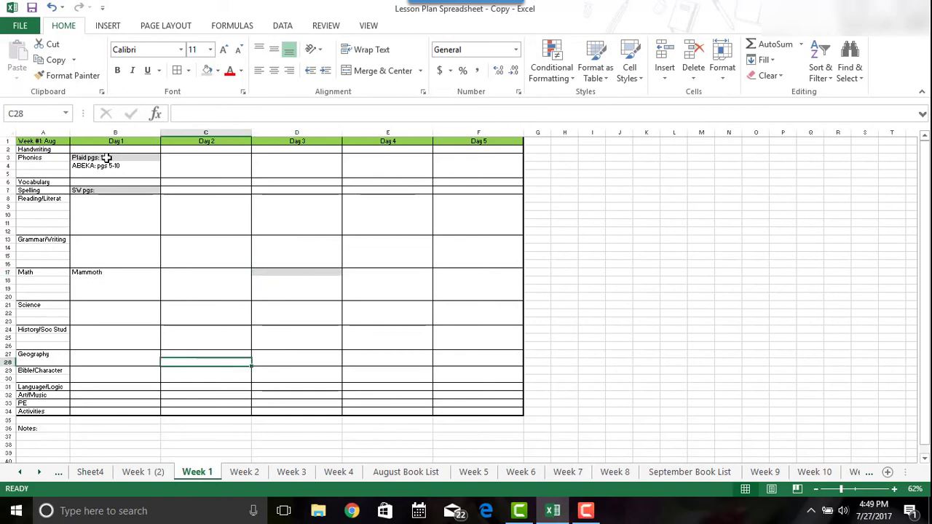
# Shade the whole lesson area B2:F34, from Handwriting through Activities for all five days, with the same light gray fill.
pyautogui.press('Right')
pyautogui.press('Right')
pyautogui.press('Left')
pyautogui.press('Left')
pyautogui.press('Left')
pyautogui.press('Down')
pyautogui.press('Down')
pyautogui.press('Down')
pyautogui.press('Down')
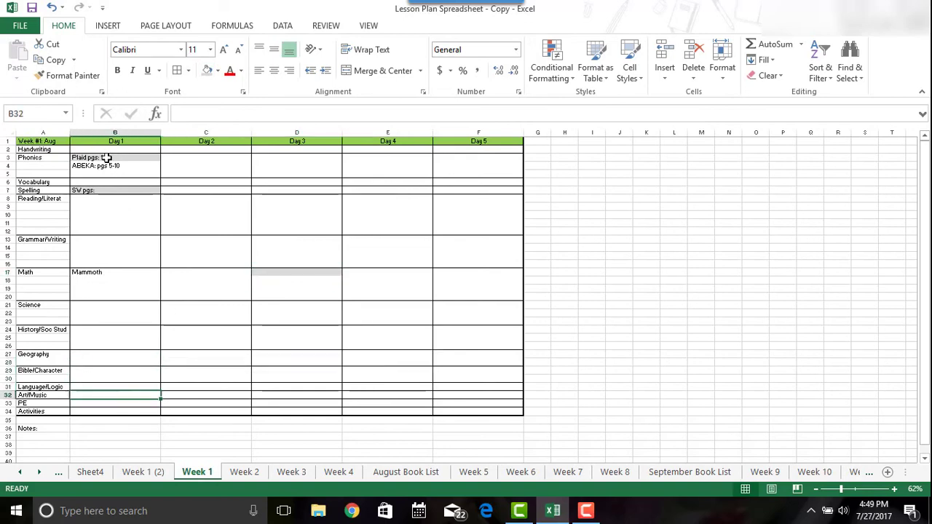
pyautogui.press('Down')
pyautogui.press('Down')
pyautogui.hotkey('shift', 'Up')
pyautogui.hotkey('shift', 'Up')
pyautogui.hotkey('shift', 'Up')
pyautogui.hotkey('shift', 'Up')
pyautogui.hotkey('shift', 'Up')
pyautogui.hotkey('shift', 'Up')
pyautogui.hotkey('shift', 'Up')
pyautogui.hotkey('shift', 'Up')
pyautogui.hotkey('shift', 'Up')
pyautogui.hotkey('shift', 'Up')
pyautogui.hotkey('shift', 'Up')
pyautogui.hotkey('shift', 'Up')
pyautogui.hotkey('shift', 'Up')
pyautogui.hotkey('shift', 'Up')
pyautogui.hotkey('shift', 'Up')
pyautogui.hotkey('shift', 'Up')
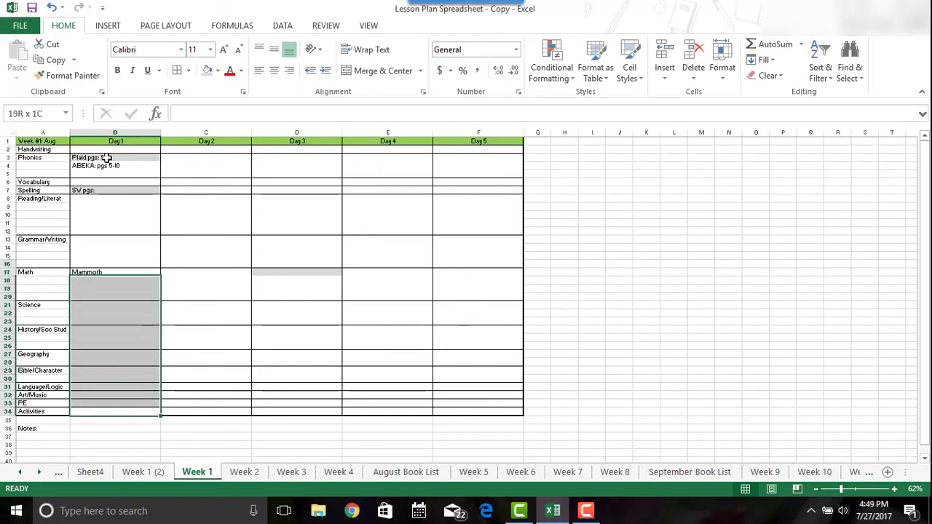
pyautogui.hotkey('shift', 'Up')
pyautogui.hotkey('shift', 'Up')
pyautogui.hotkey('shift', 'Up')
pyautogui.hotkey('shift', 'Up')
pyautogui.hotkey('shift', 'Up')
pyautogui.hotkey('shift', 'Up')
pyautogui.hotkey('shift', 'Up')
pyautogui.hotkey('shift', 'Up')
pyautogui.hotkey('shift', 'Up')
pyautogui.hotkey('shift', 'Up')
pyautogui.hotkey('shift', 'Up')
pyautogui.hotkey('shift', 'Up')
pyautogui.hotkey('shift', 'Up')
pyautogui.hotkey('shift', 'Up')
pyautogui.hotkey('shift', 'Right')
pyautogui.hotkey('shift', 'Right')
pyautogui.hotkey('shift', 'Right')
pyautogui.hotkey('shift', 'Right')
pyautogui.hotkey('shift', 'Right')
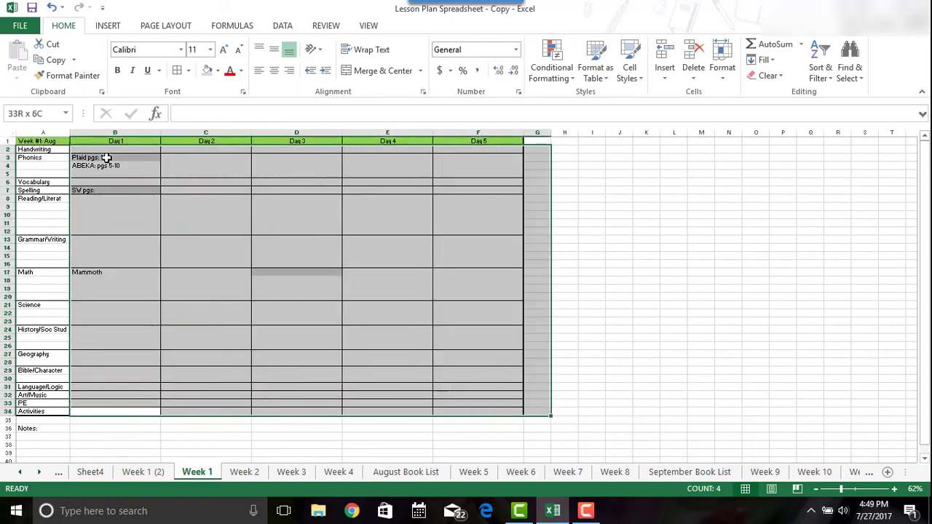
pyautogui.hotkey('shift', 'Left')
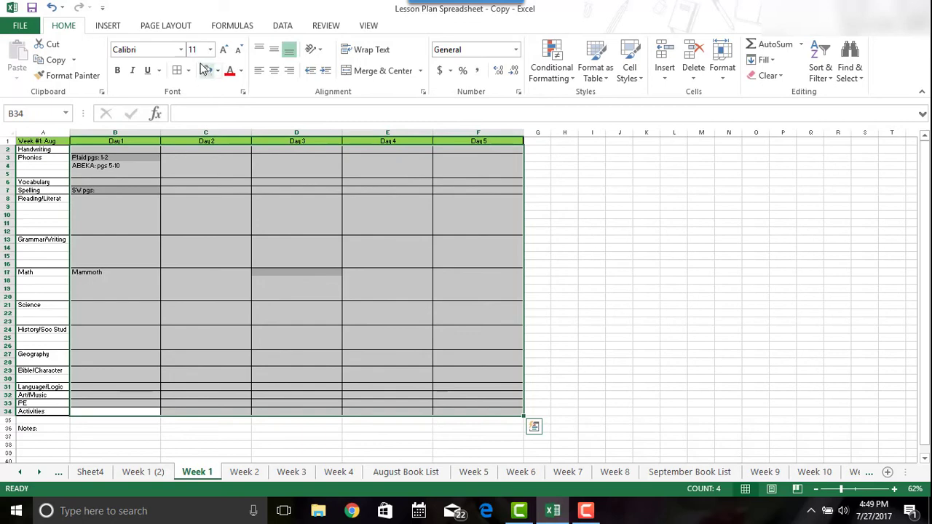
pyautogui.click(206, 69)
pyautogui.click(258, 274)
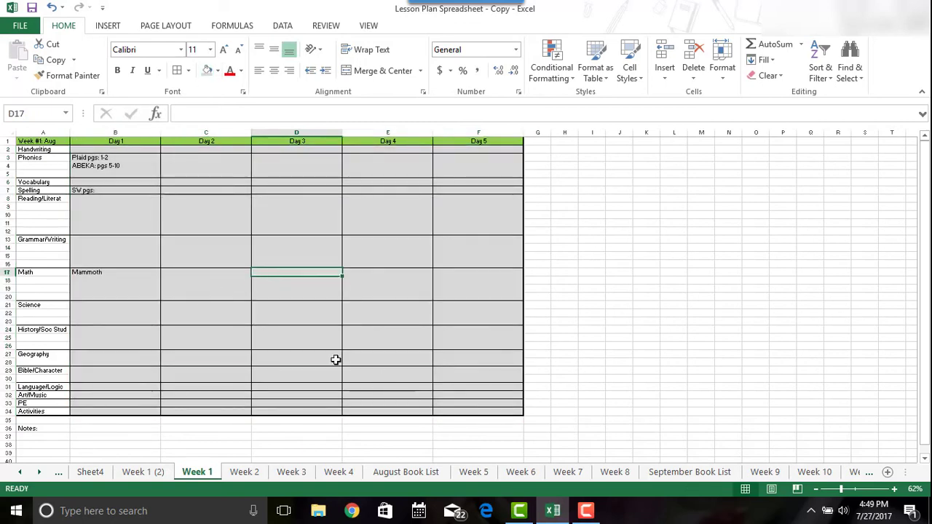
pyautogui.click(248, 338)
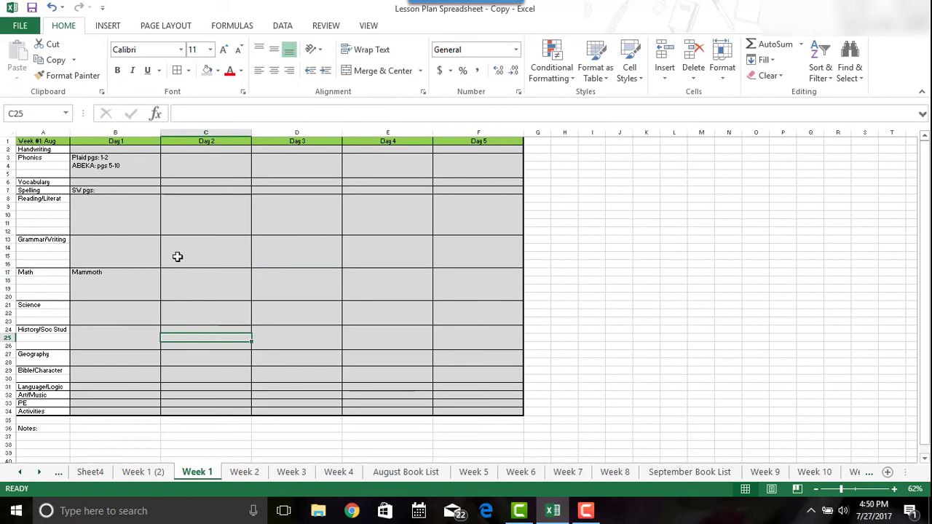
# Enter the book title "Chicka Chicka Boom Boom" as the Day 1 Reading/Literature lesson in B8.
pyautogui.click(108, 199)
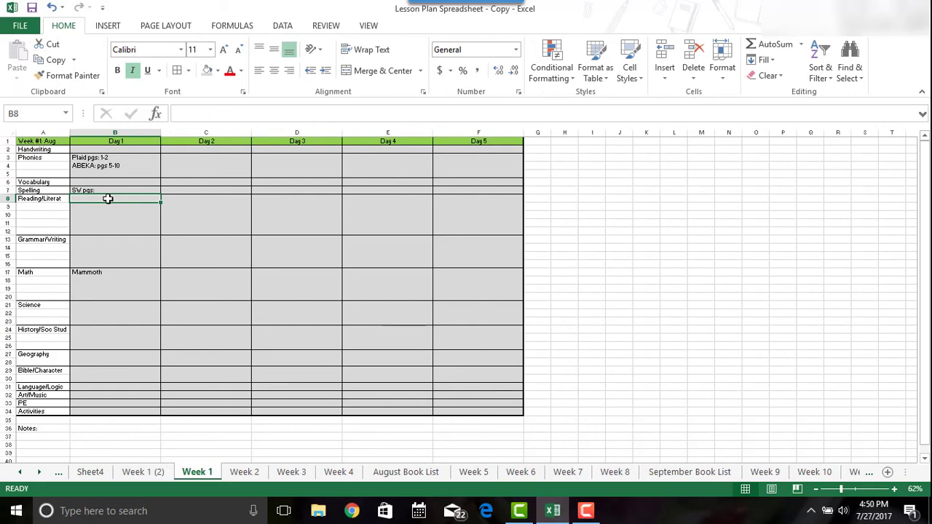
pyautogui.write('Chicka Chicka Boom Boom')
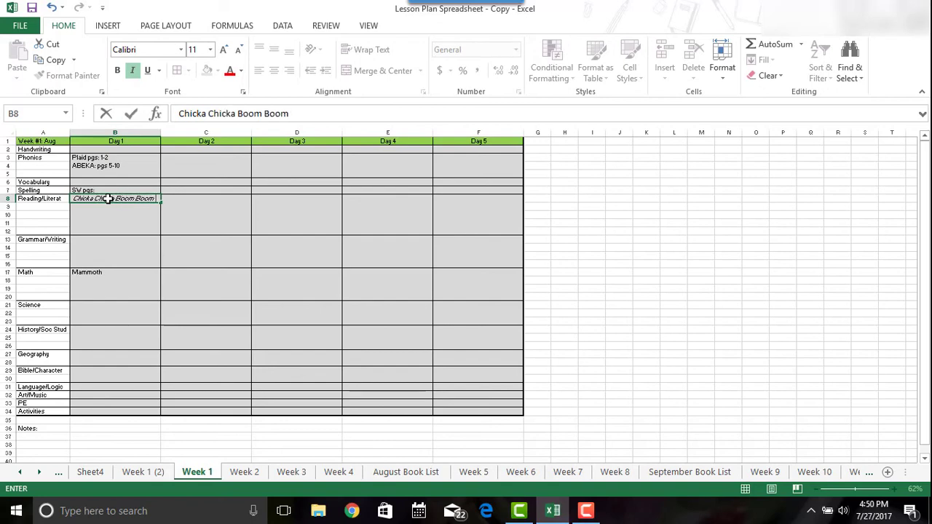
pyautogui.press('Return')
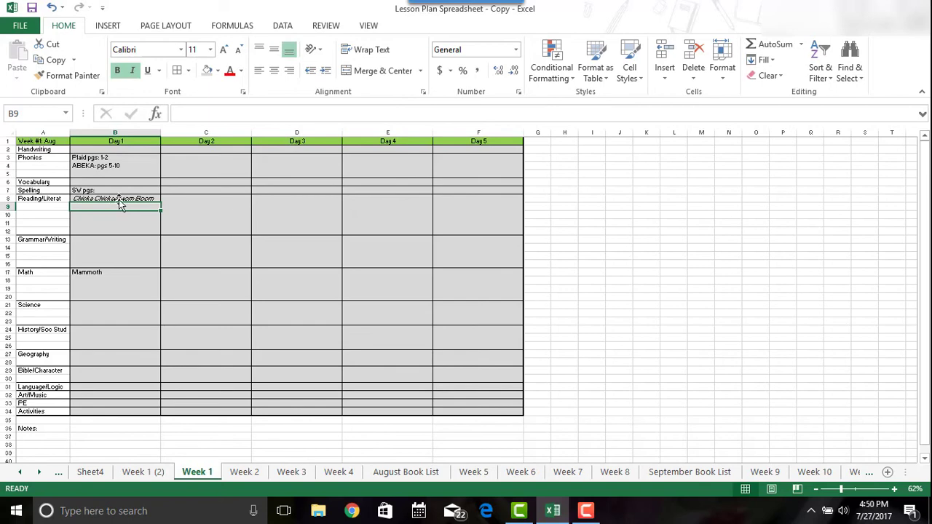
pyautogui.click(110, 198)
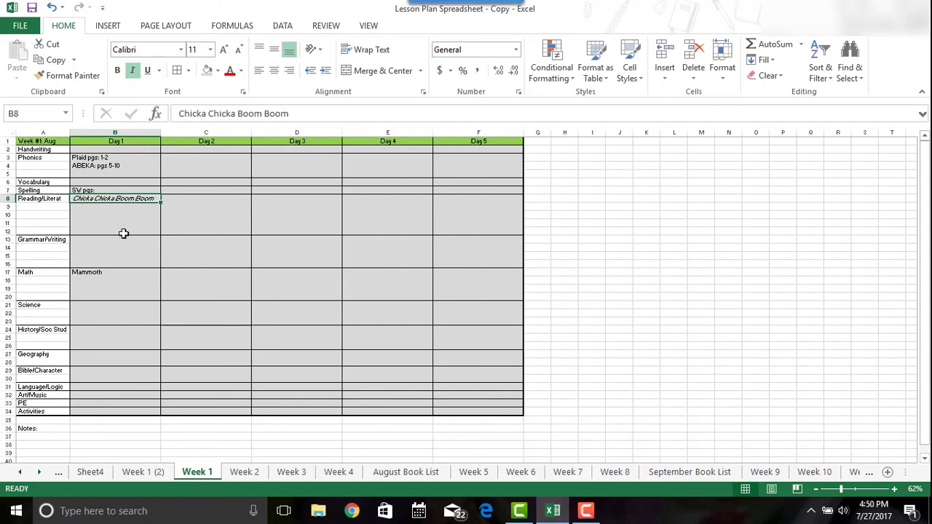
pyautogui.click(93, 215)
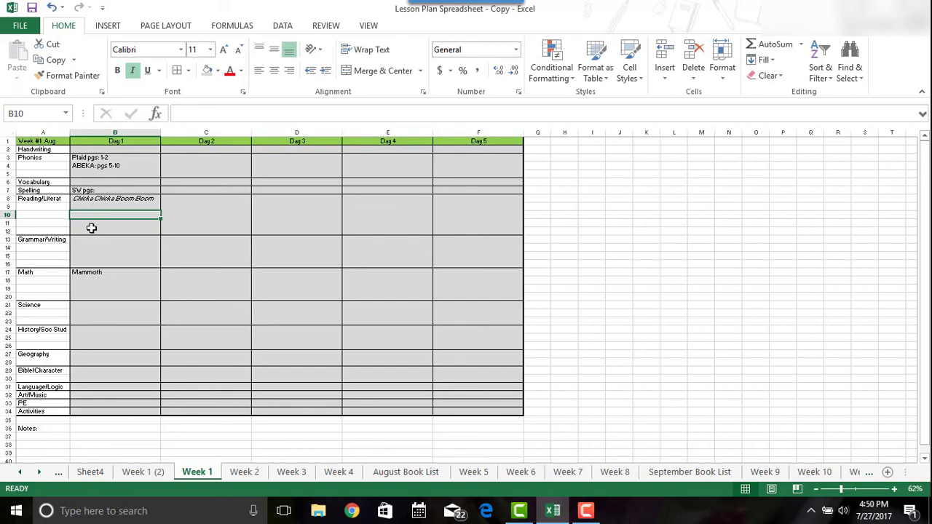
pyautogui.click(91, 201)
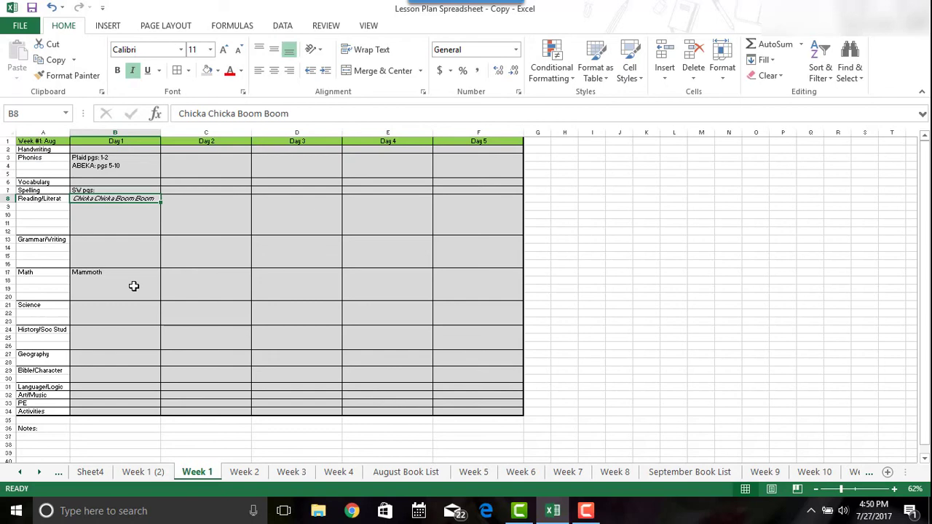
# View the Week 1 (2) and Curriculum List sheets, and return to the Week 1 planner sheet.
pyautogui.keyDown('ctrl'); pyautogui.click(154, 473); pyautogui.keyUp('ctrl')
pyautogui.click(155, 473)
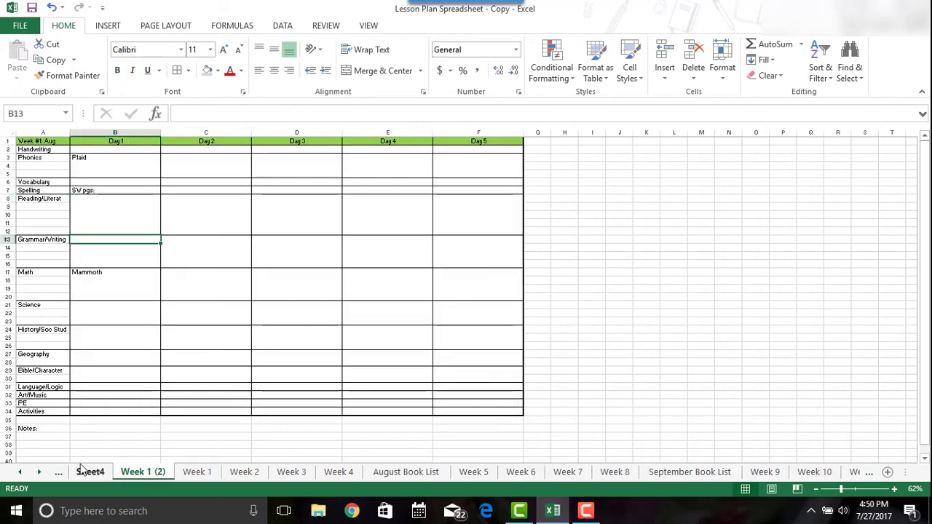
pyautogui.click(21, 473)
pyautogui.click(21, 473)
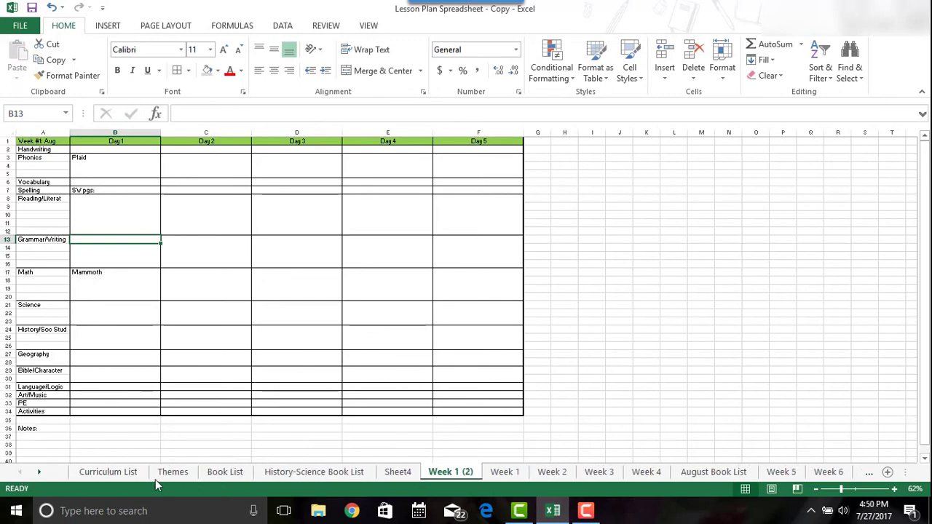
pyautogui.click(135, 474)
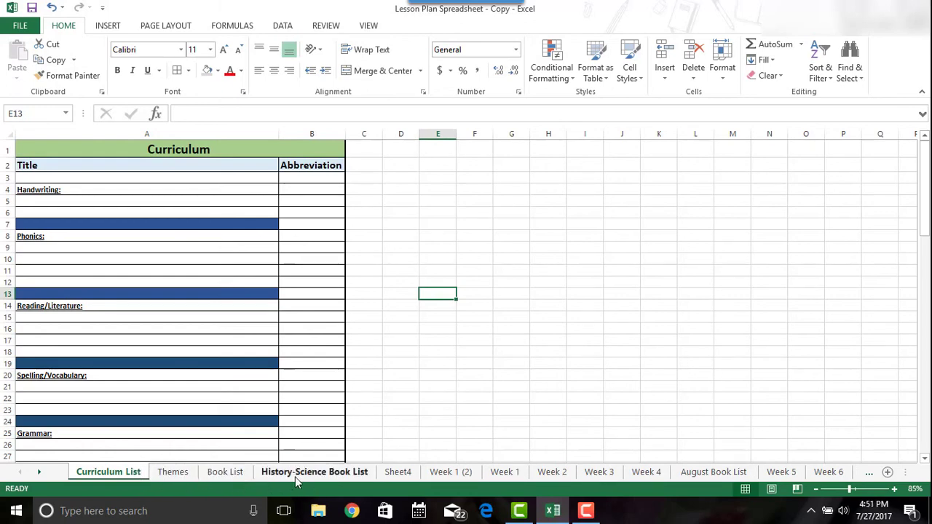
pyautogui.click(512, 472)
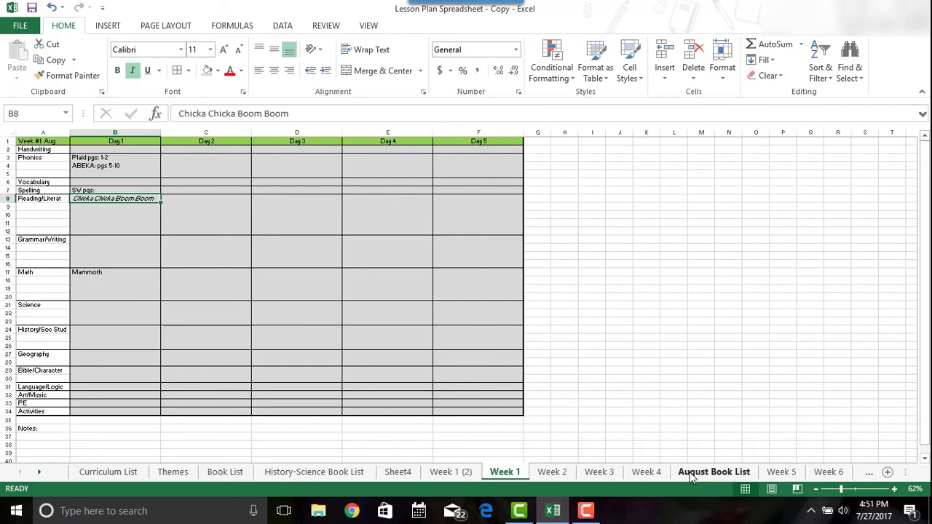
# Review the Day 1 column of the Week 1 planner from B3 down to B16, finishing with cell E20 selected.
pyautogui.click(120, 159)
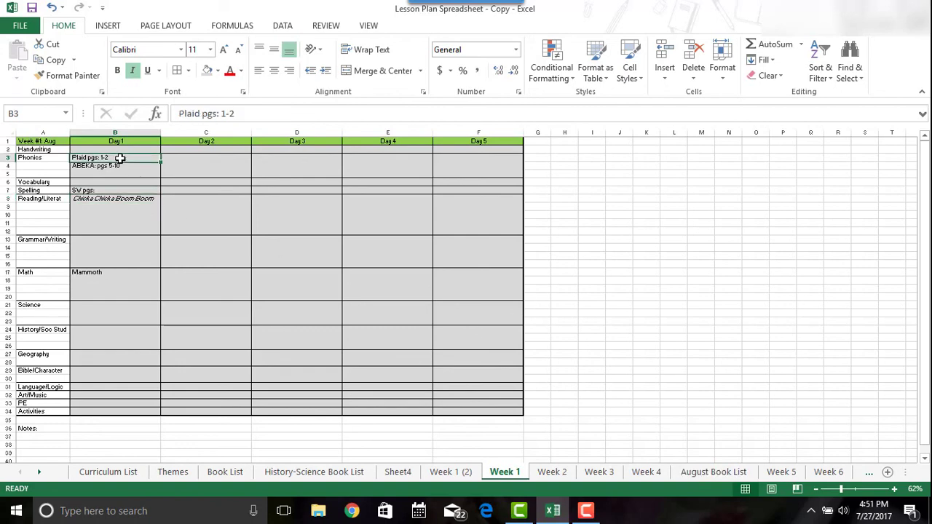
pyautogui.press('Down')
pyautogui.press('Down')
pyautogui.press('Down')
pyautogui.press('Down')
pyautogui.press('Down')
pyautogui.press('Down')
pyautogui.press('Down')
pyautogui.press('Down')
pyautogui.press('Down')
pyautogui.press('Down')
pyautogui.press('Down')
pyautogui.press('Down')
pyautogui.press('Down')
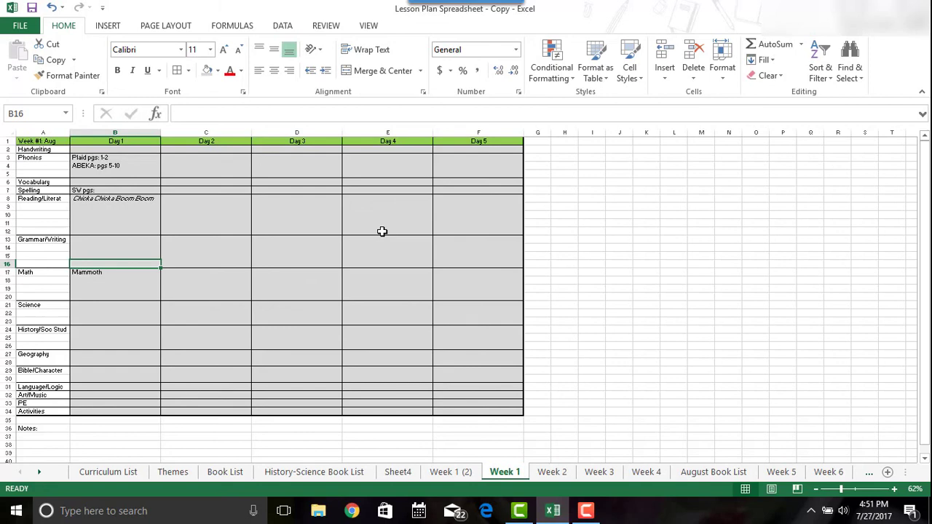
pyautogui.click(347, 300)
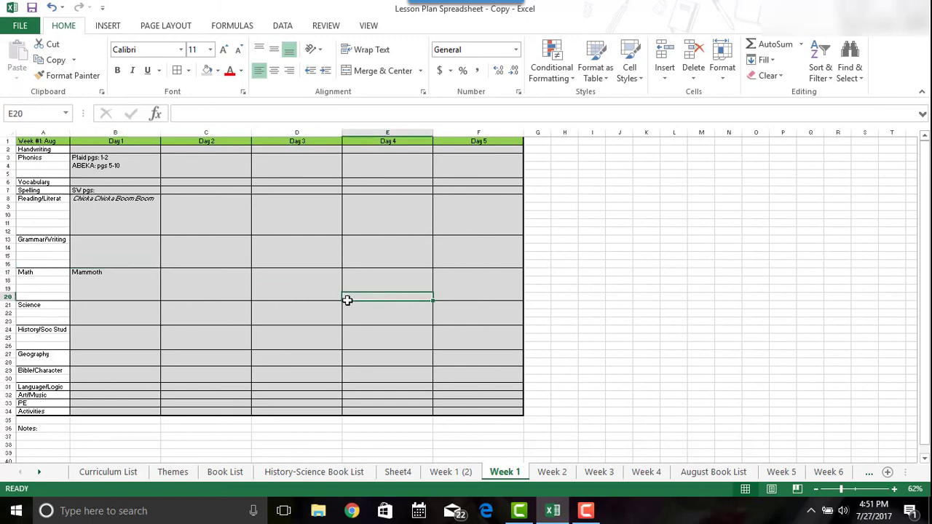